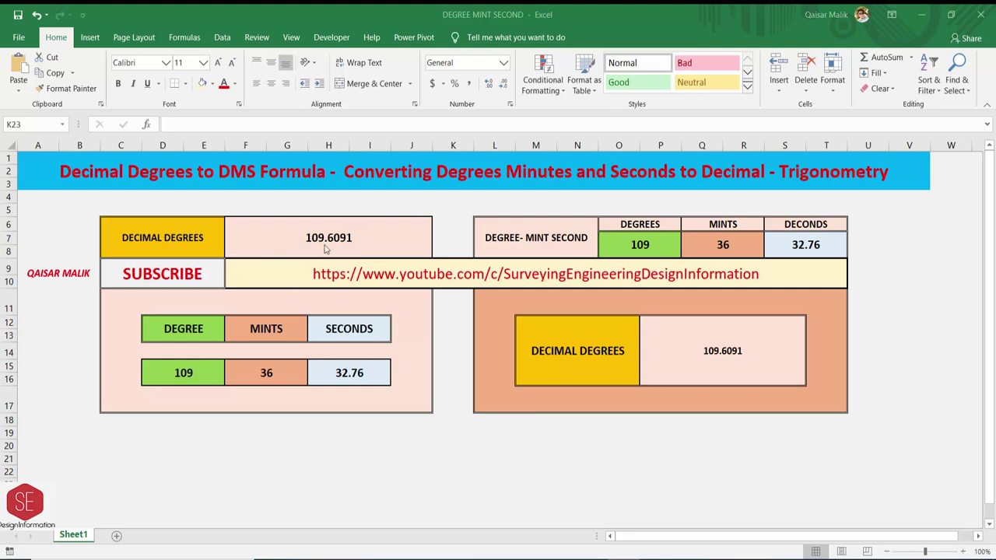
- Review the decimal-degree input 109.6091, the DMS inputs and the DMS-to-decimal formula
left_click(139, 234)
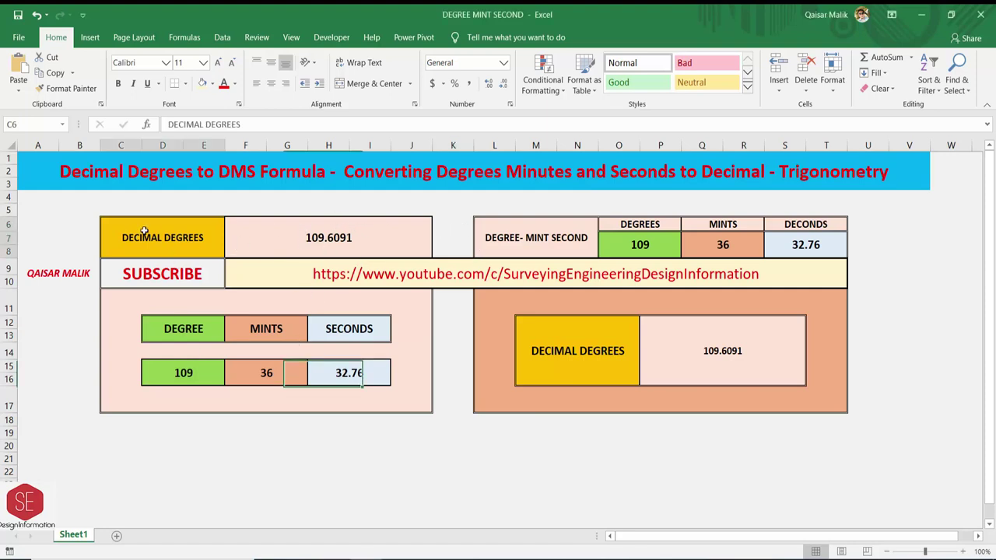
left_click(313, 236)
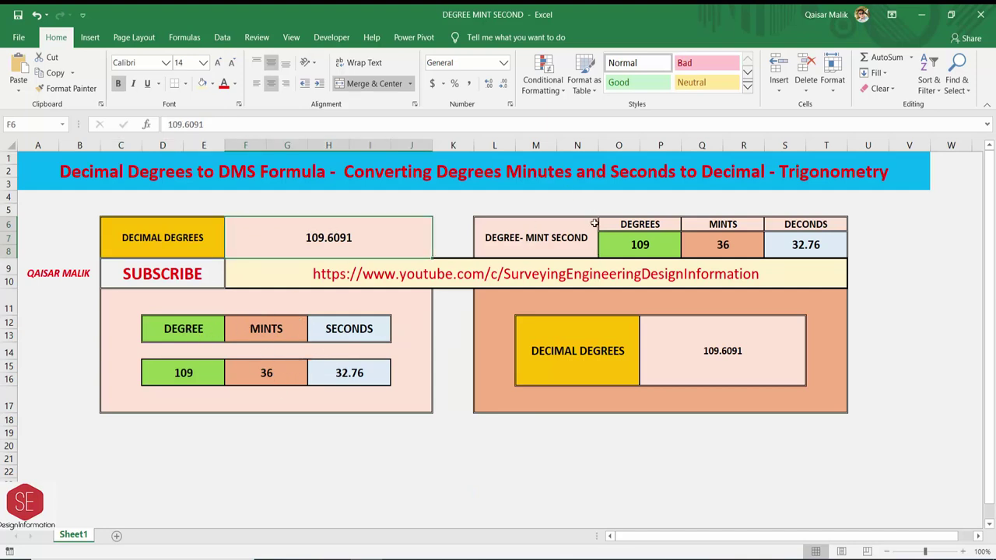
left_click(527, 247)
left_click(641, 248)
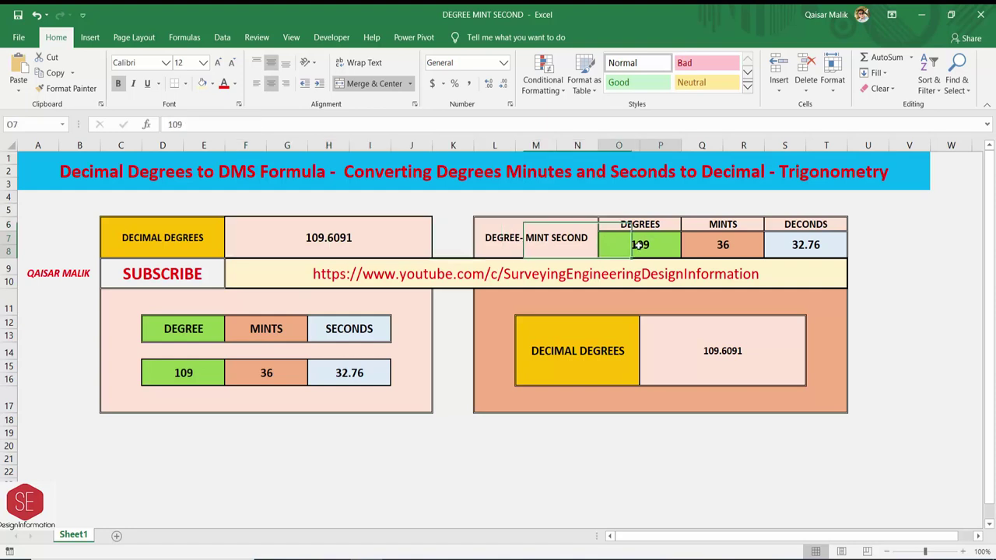
left_click(719, 246)
left_click(795, 243)
left_click(723, 344)
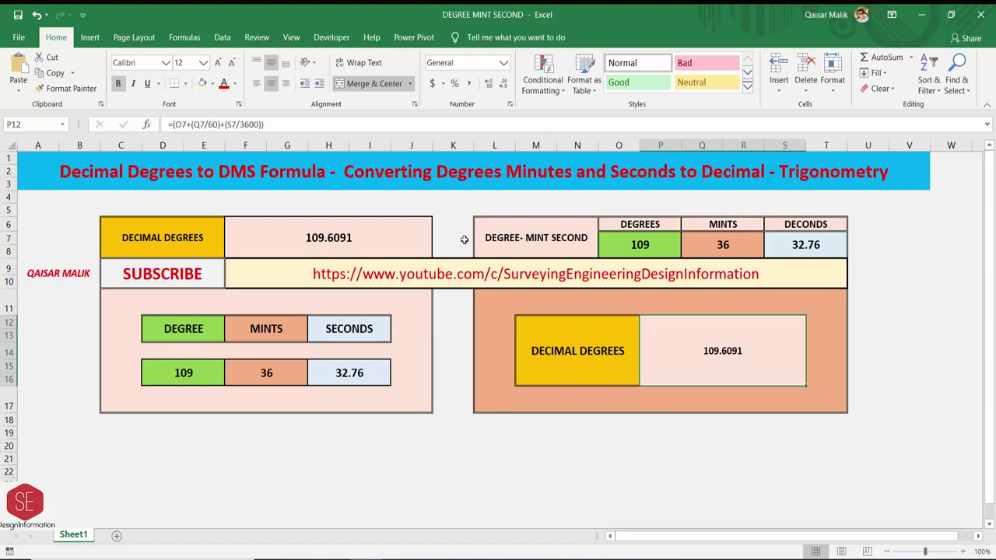
- Enter 220.4561 as the decimal degrees and check the minutes and FIXED seconds results
left_click(371, 235)
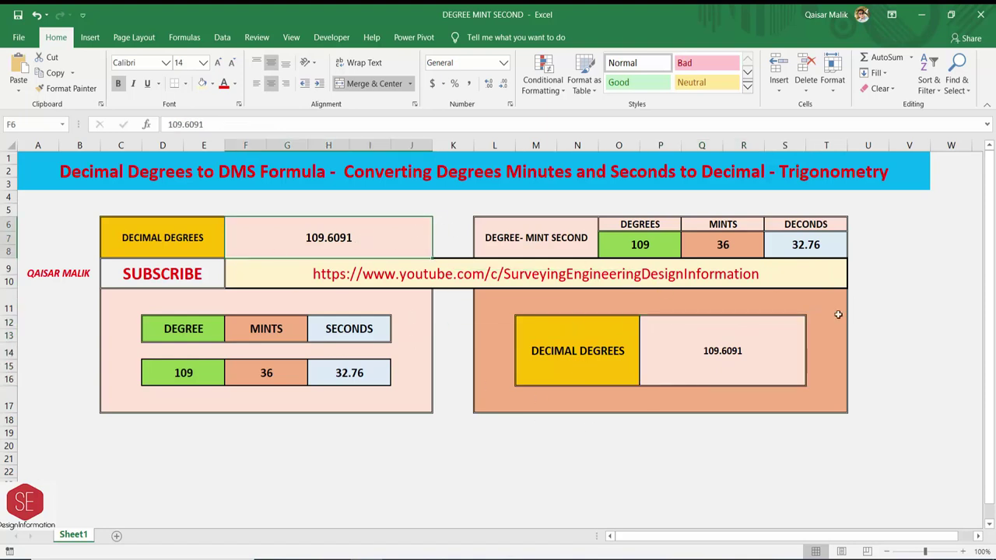
type("22")
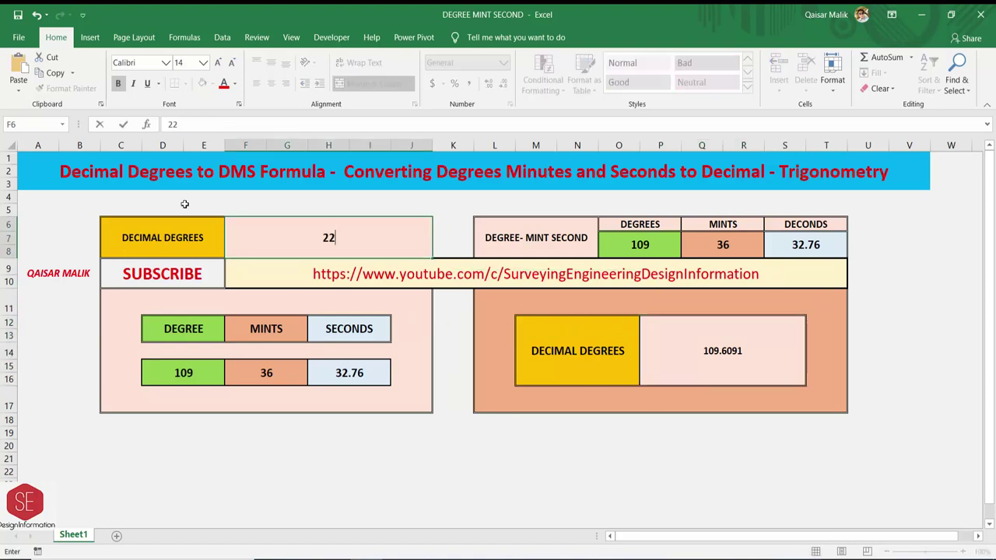
type("0.456")
type("1")
key("Return")
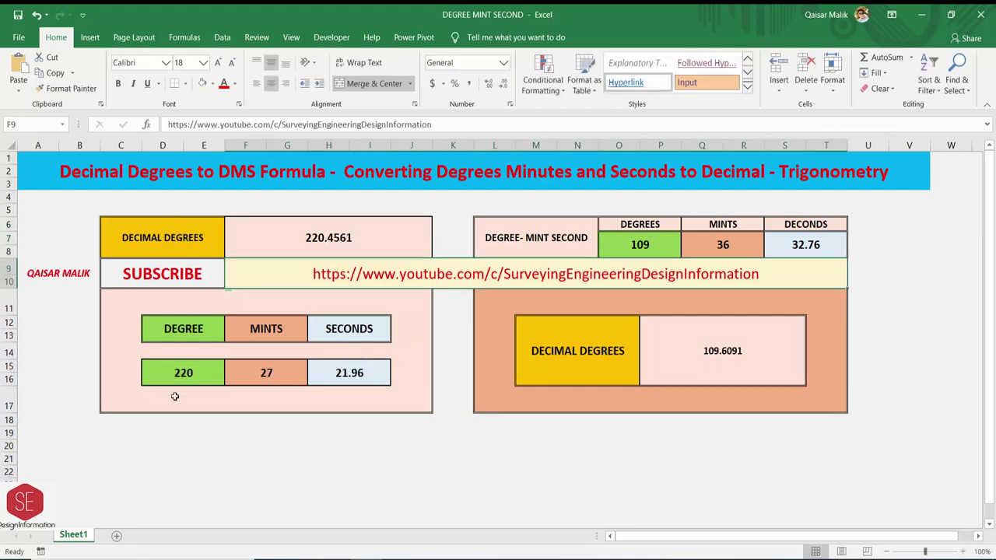
left_click(269, 376)
left_click(350, 375)
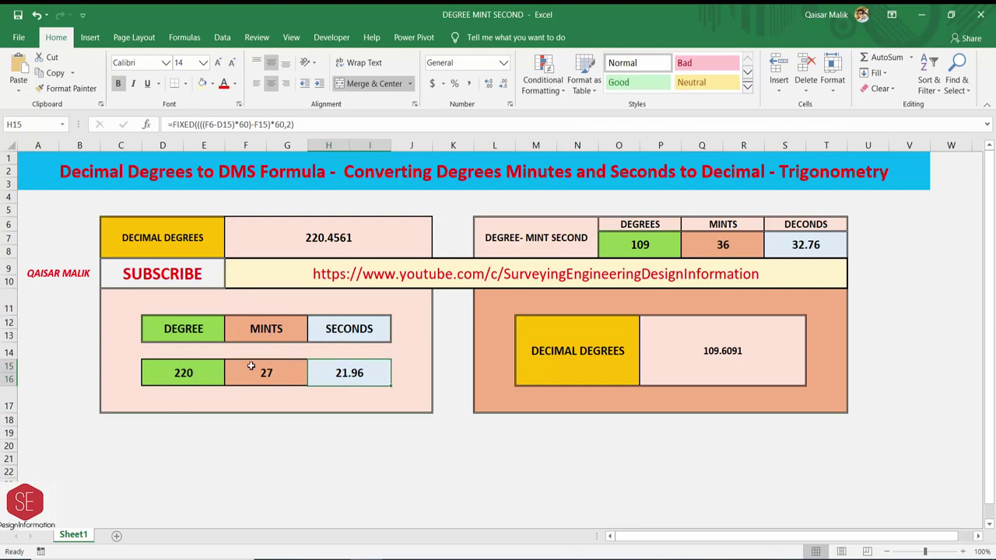
- Enter 220, 27 and 21.96 as the DMS inputs and check the FIXED back-conversion formula
left_click(646, 245)
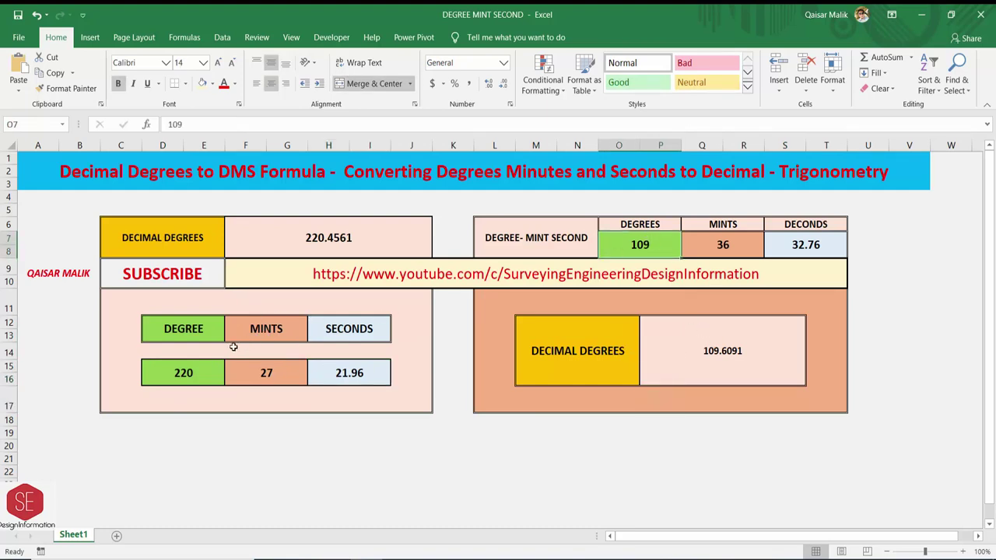
type("220")
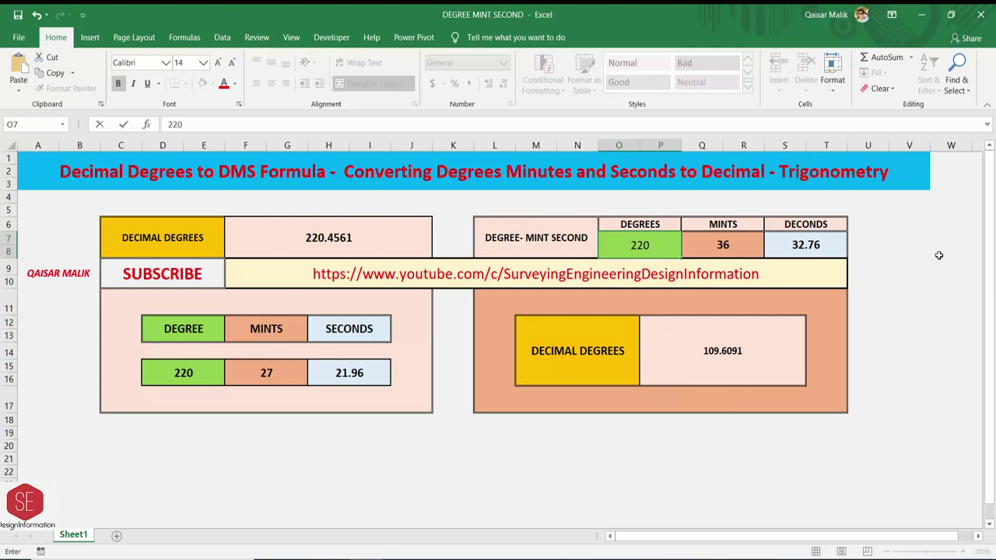
key("Return")
left_click(709, 248)
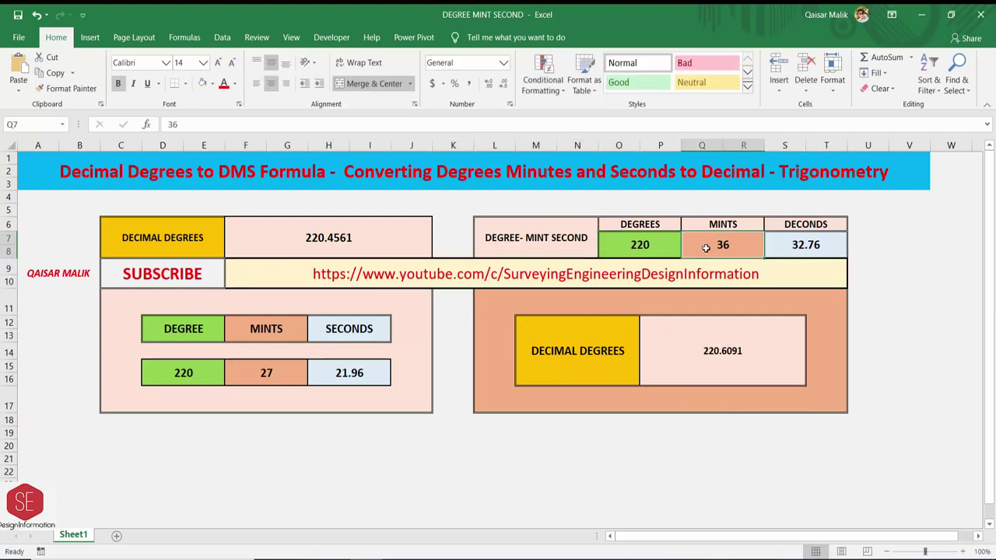
type("27")
left_click(781, 244)
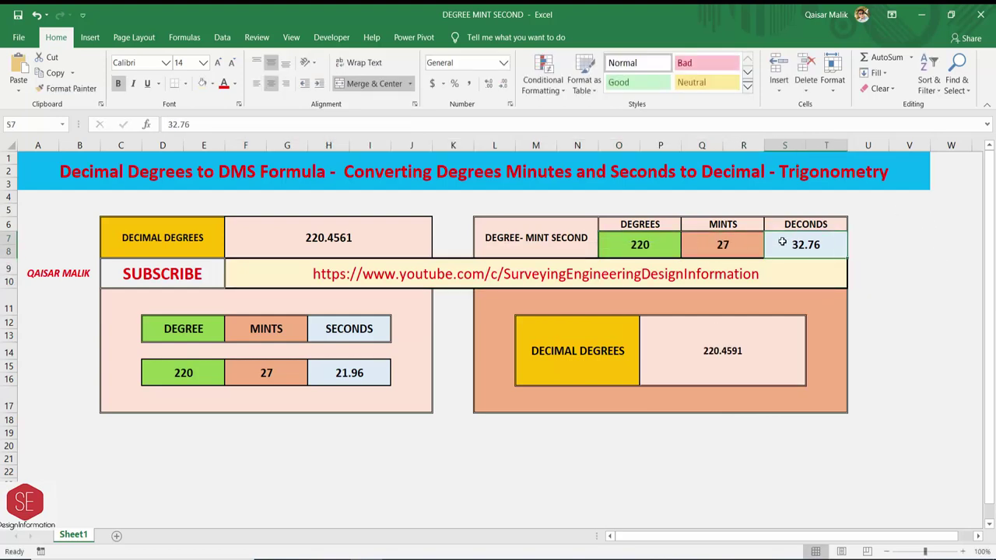
type("21.96")
key("Return")
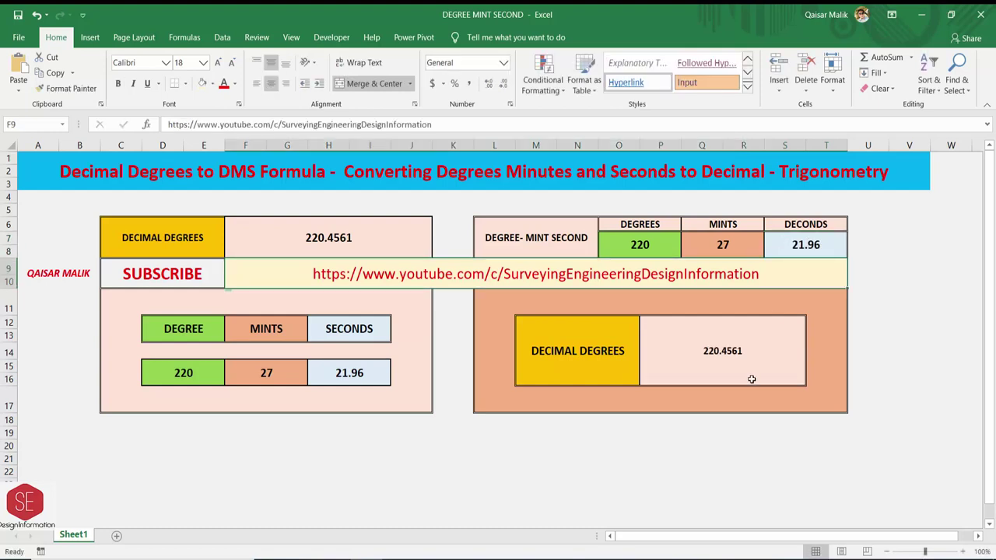
left_click(737, 363)
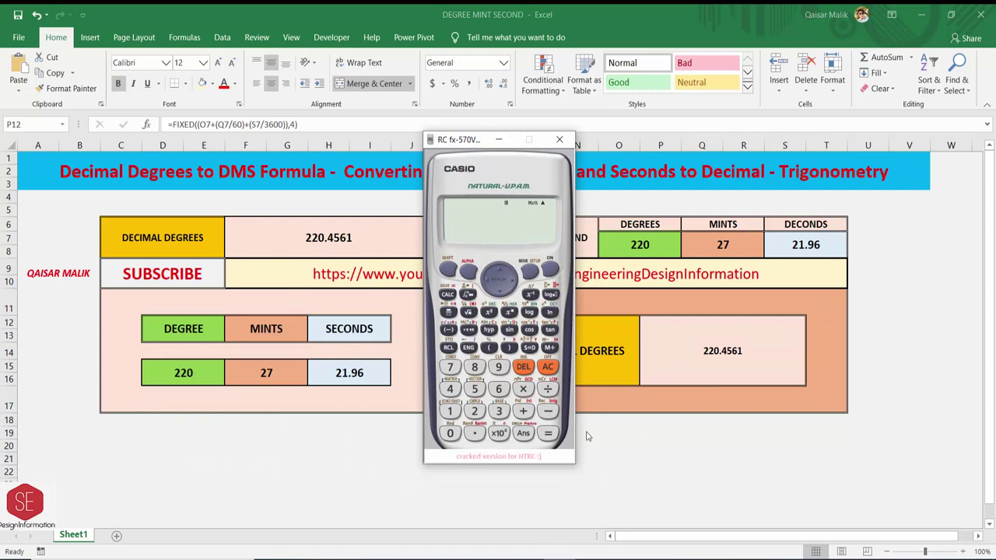
- On the calculator, convert 220.4561 to 220°27'21.96" and clear the display
type("220")
type(".4561")
left_click(548, 435)
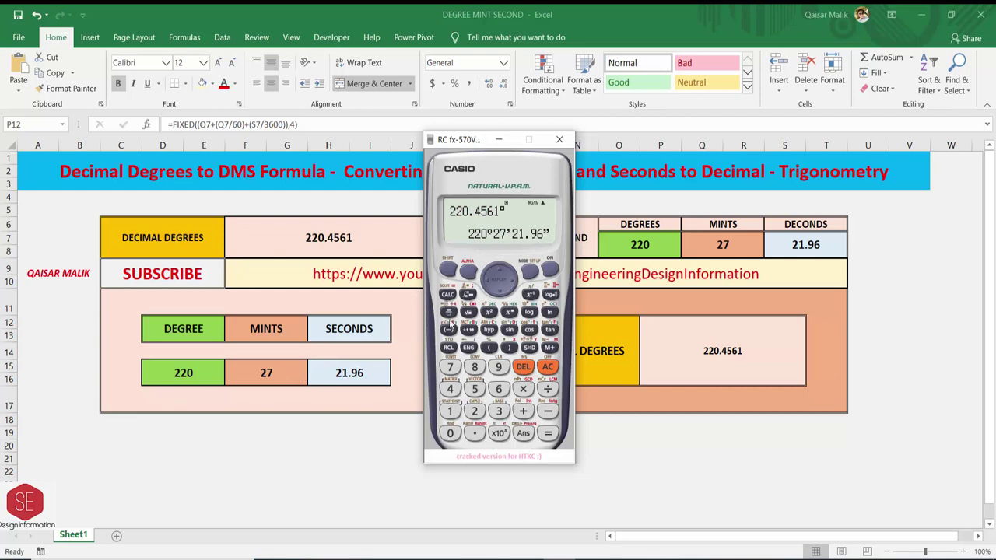
left_click(548, 366)
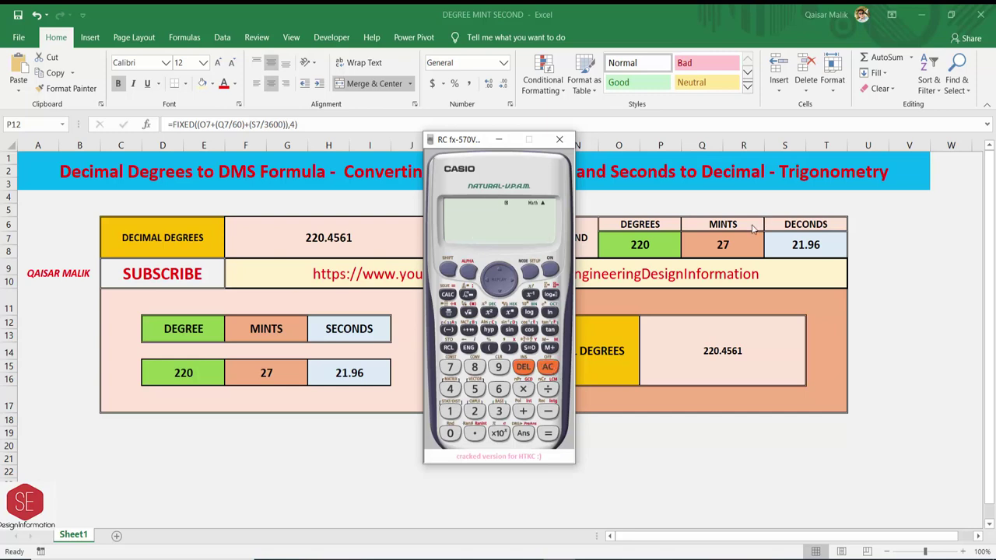
- Enter 220°27'21.96", convert it back to 220.4561, then close the calculator
double_click(476, 412)
left_click(474, 331)
left_click(475, 412)
left_click(449, 366)
left_click(469, 330)
left_click(474, 412)
left_click(450, 412)
left_click(475, 433)
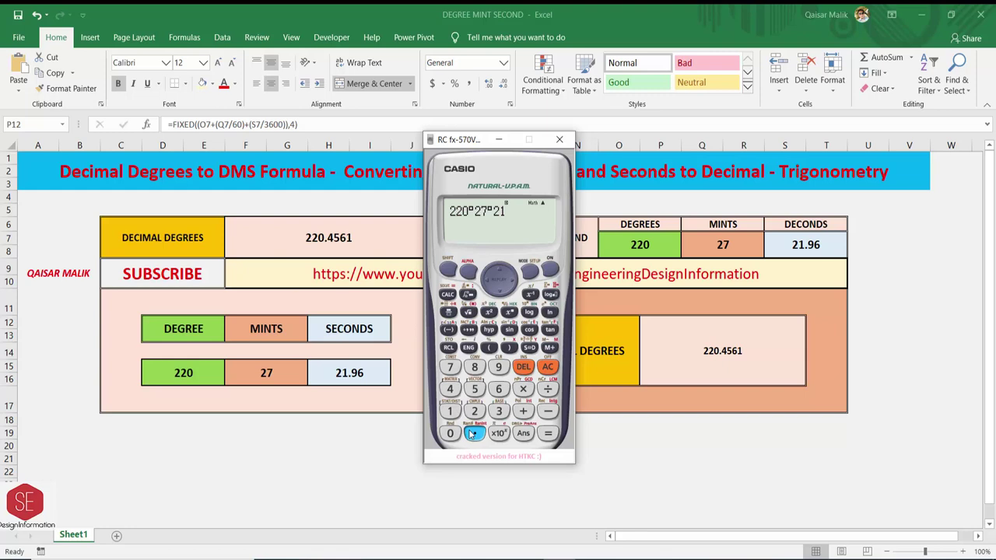
left_click(498, 367)
left_click(498, 388)
left_click(469, 330)
left_click(548, 434)
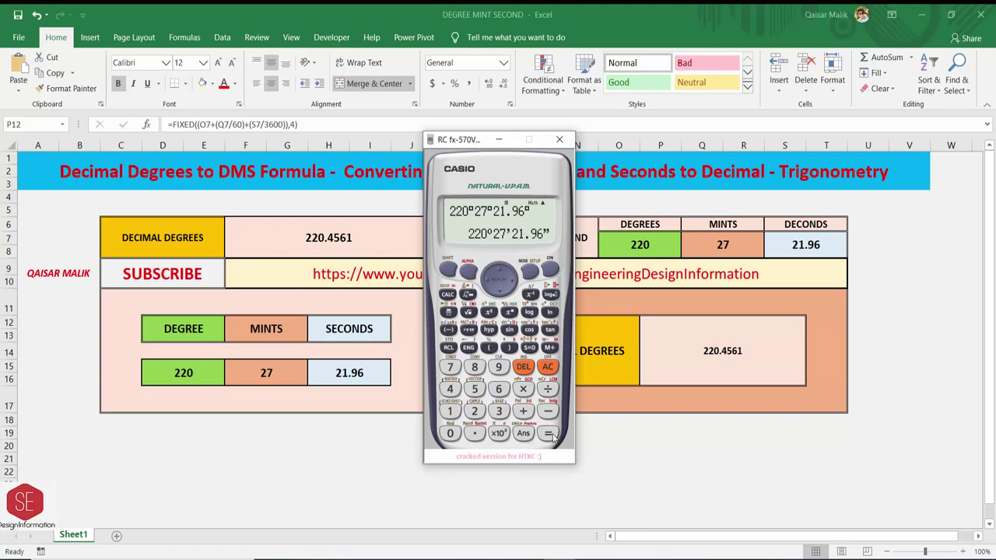
left_click(469, 330)
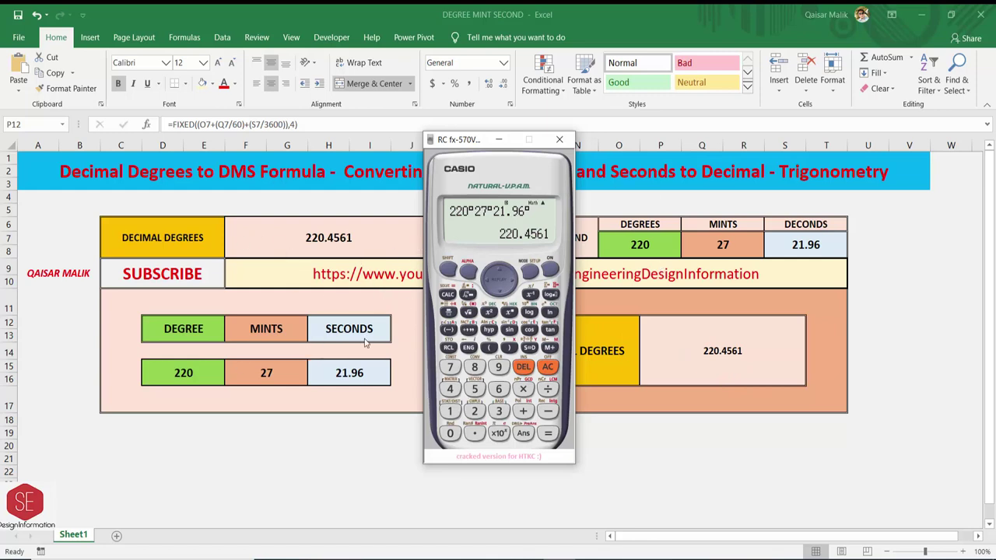
left_click(559, 140)
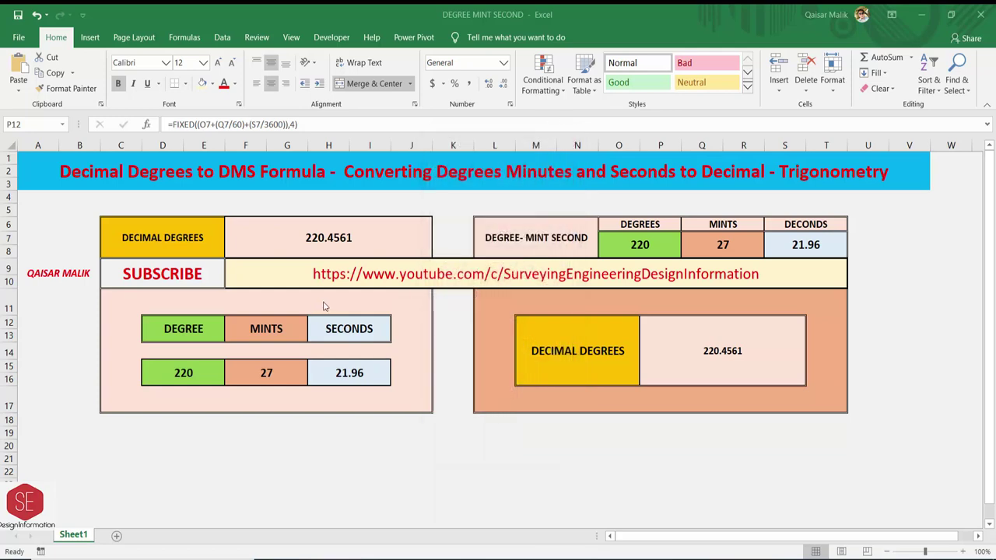
- Link the back-calculation DEGREES cell C21 to F6 with =F6, showing 220.4561
left_click(133, 422)
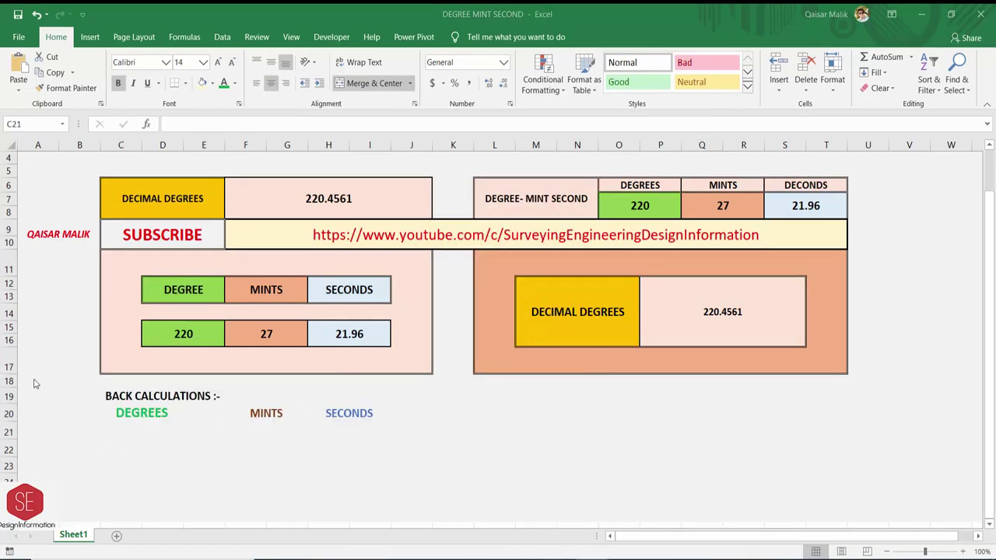
left_click(143, 426)
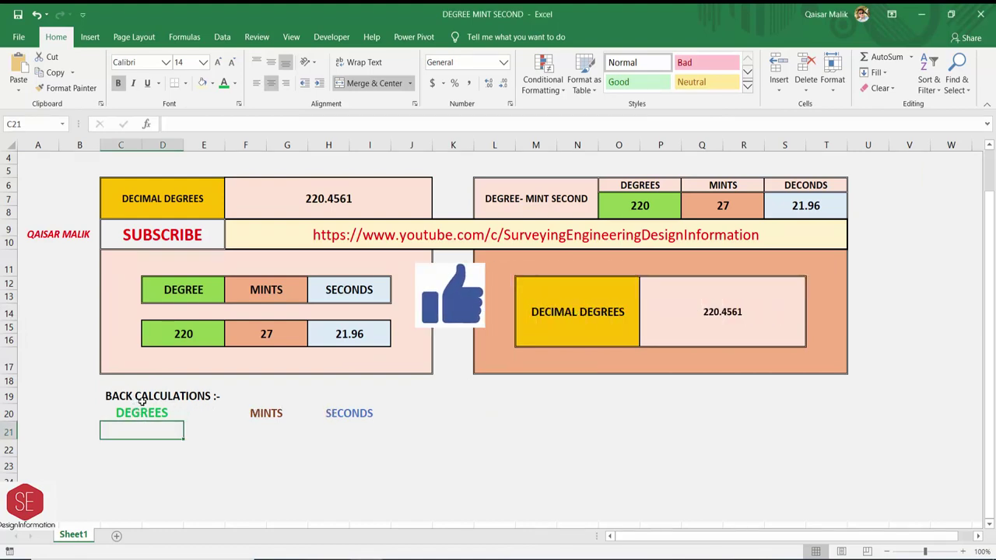
left_click(264, 199)
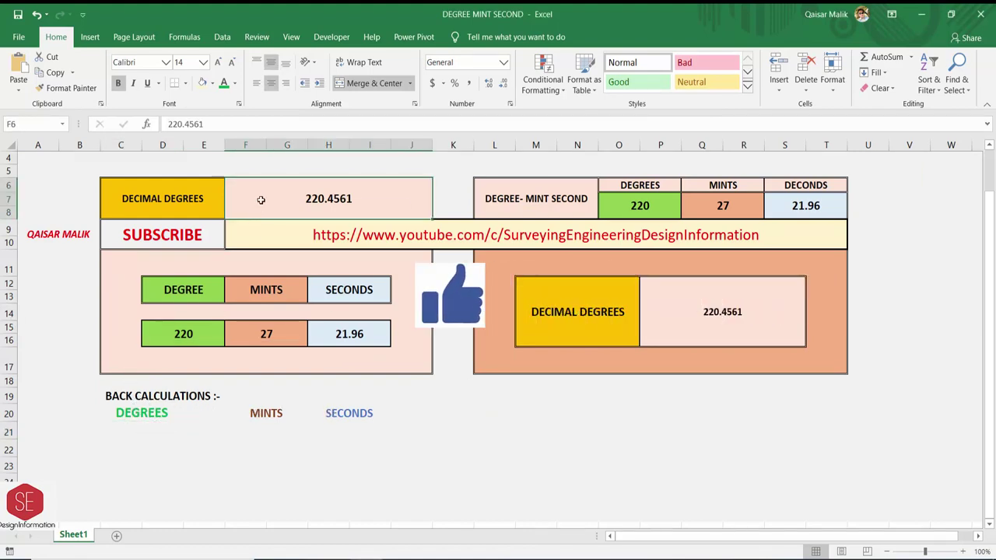
left_click(146, 432)
type("220")
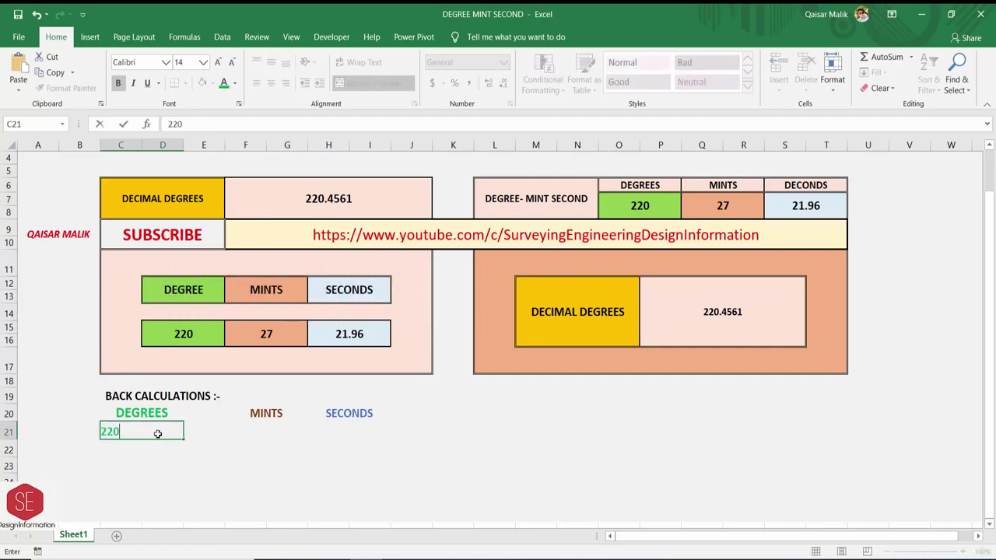
type(".4561")
key("Return")
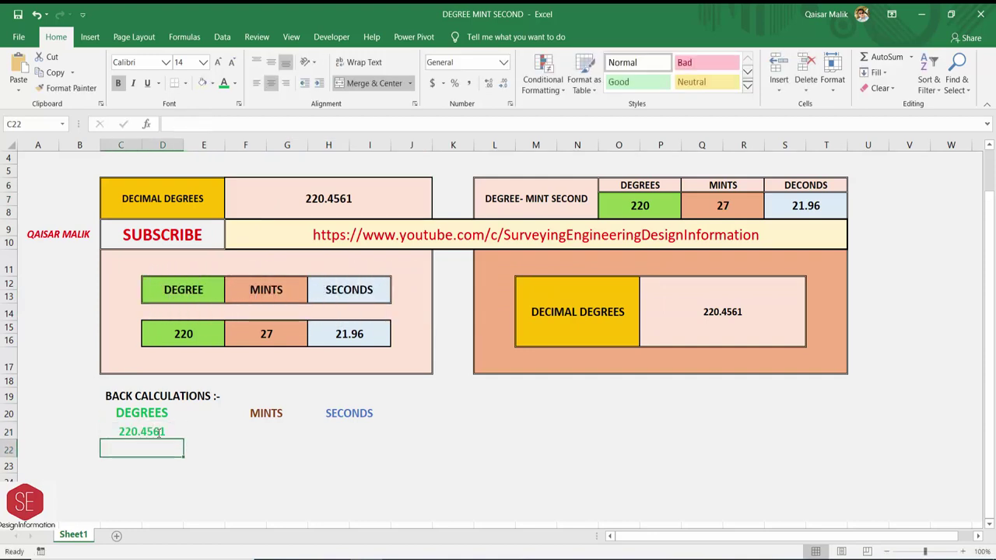
left_click(159, 433)
type("=")
left_click(303, 196)
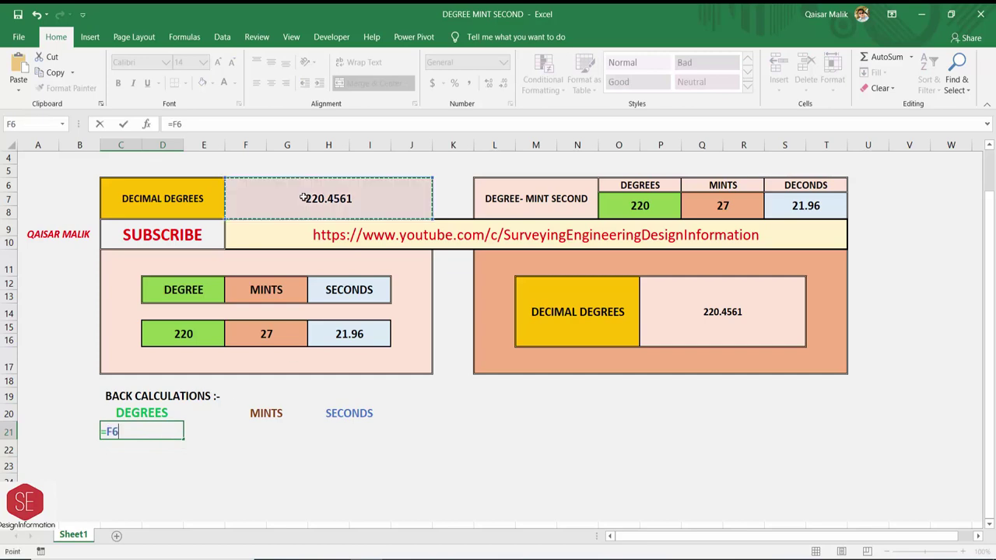
key("Return")
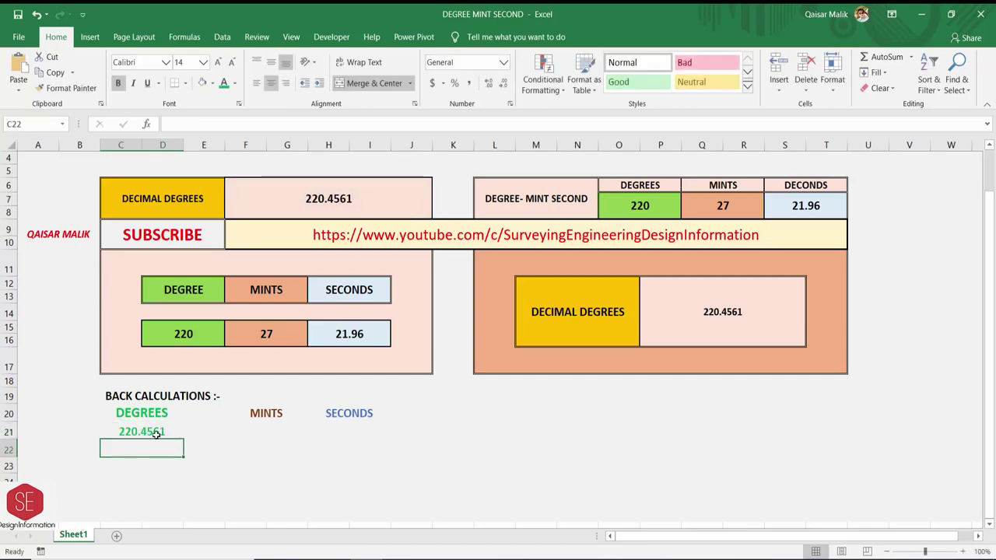
left_click(155, 434)
- Type 220 in C22 below the 220.4561 degrees value
scroll(134, 436, "down", 1)
left_click(134, 412)
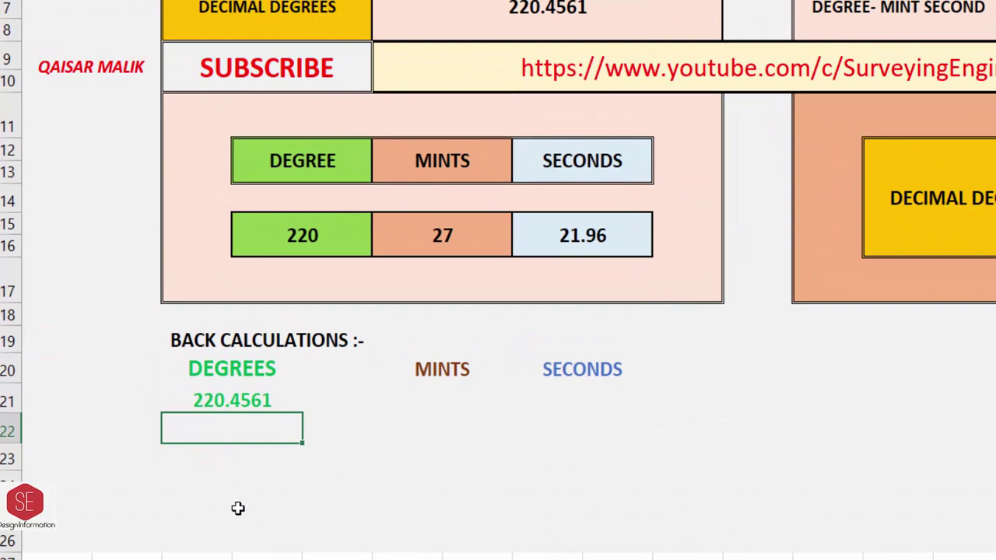
type("220")
key("Return")
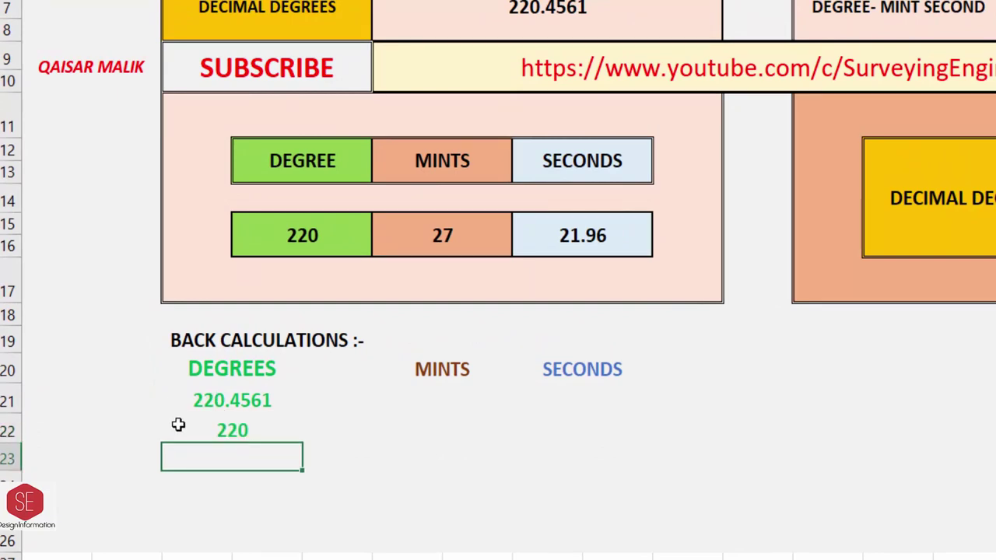
- Replace the typed 220 with =INT(C21), which returns the whole degrees 220
left_click(222, 407)
left_click(220, 434)
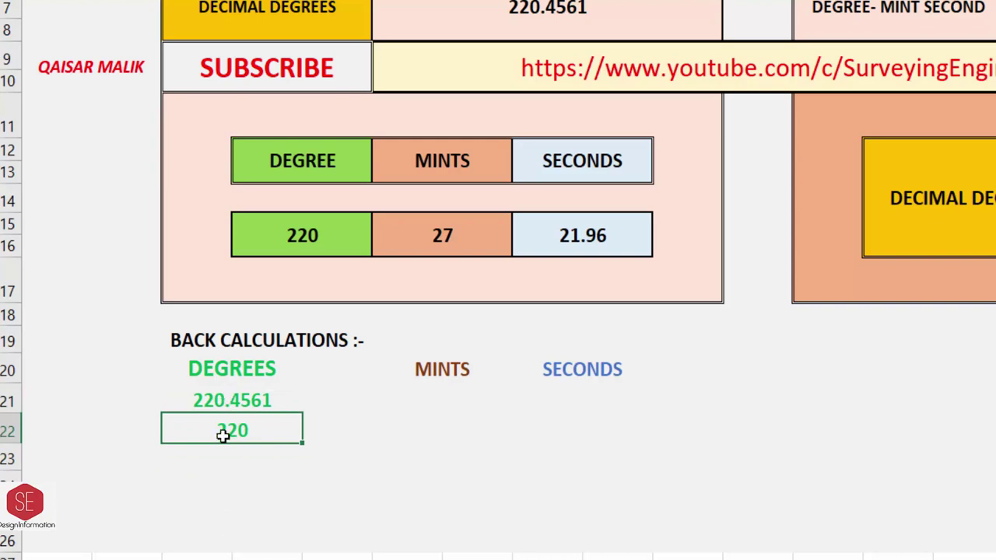
key("Delete")
type("=")
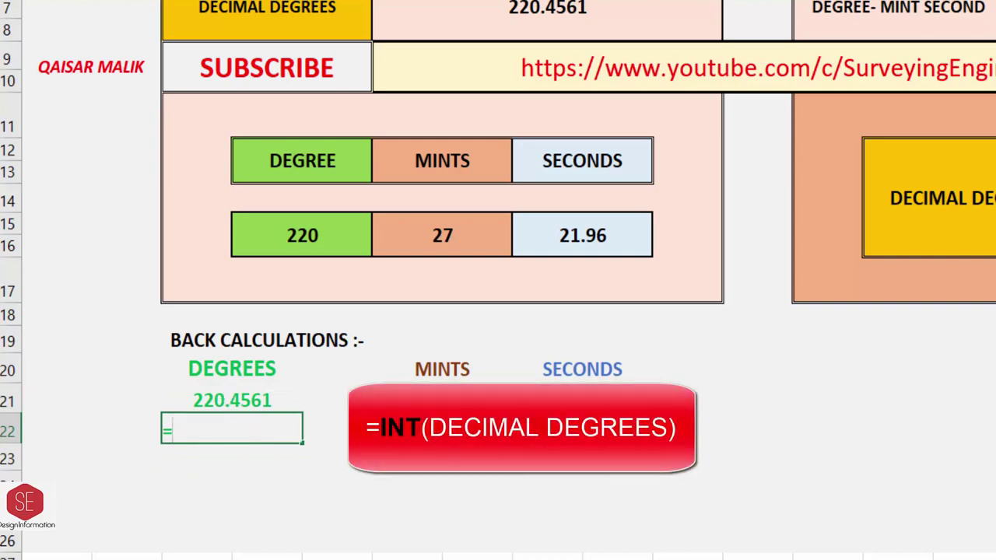
type("INT")
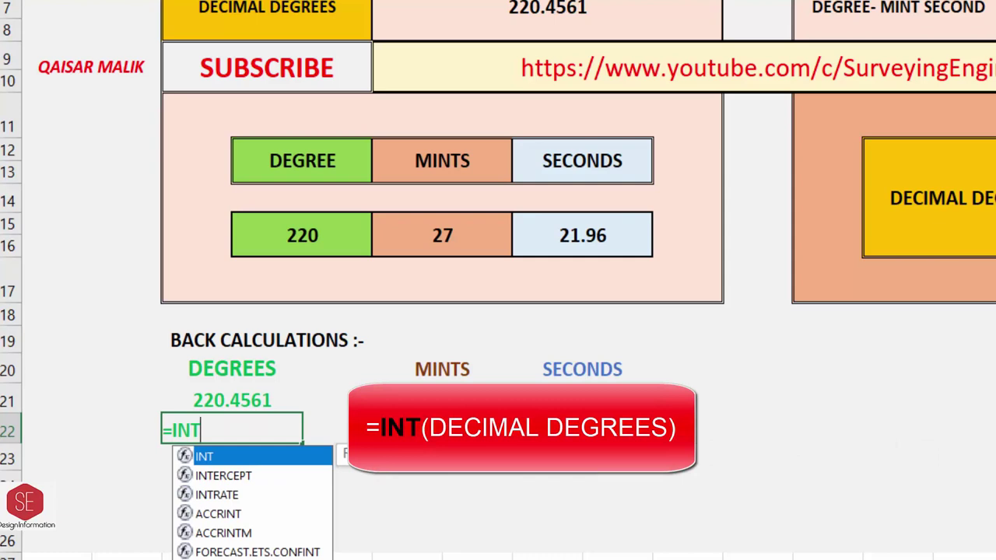
double_click(214, 463)
left_click(231, 396)
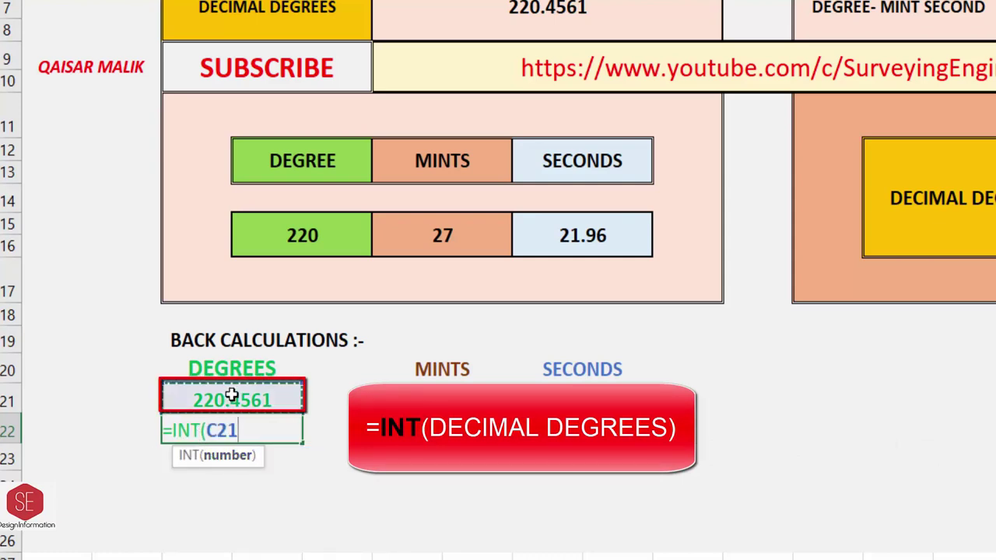
type(")")
key("Return")
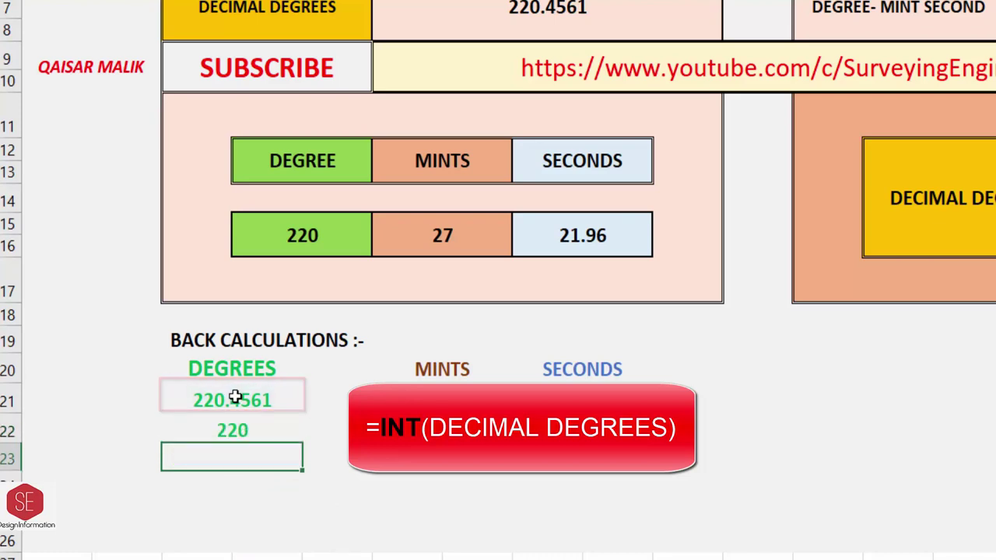
left_click(235, 429)
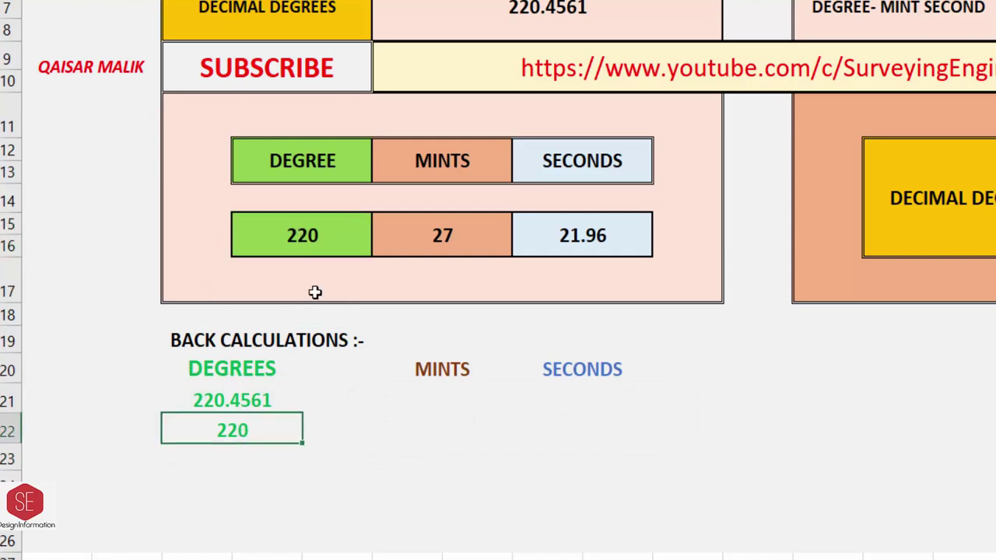
left_click(418, 402)
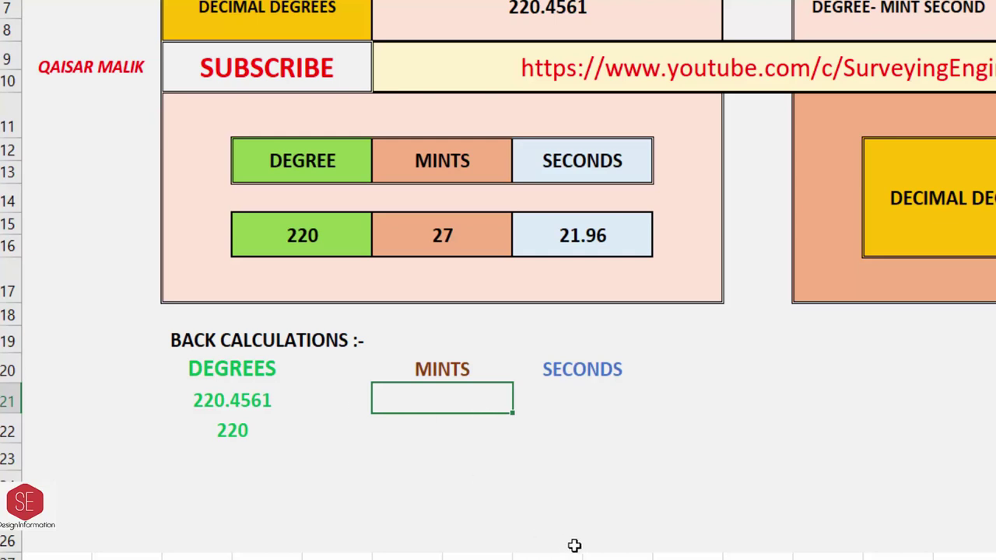
- Enter =(C21-C22) in F21 to get the fractional degrees 0.4561
type("=")
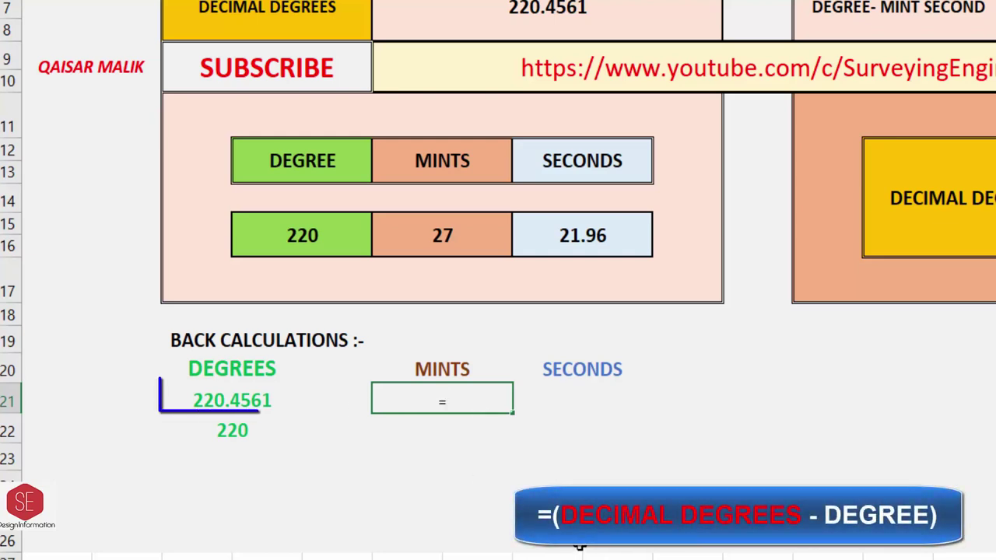
type("(")
left_click(227, 401)
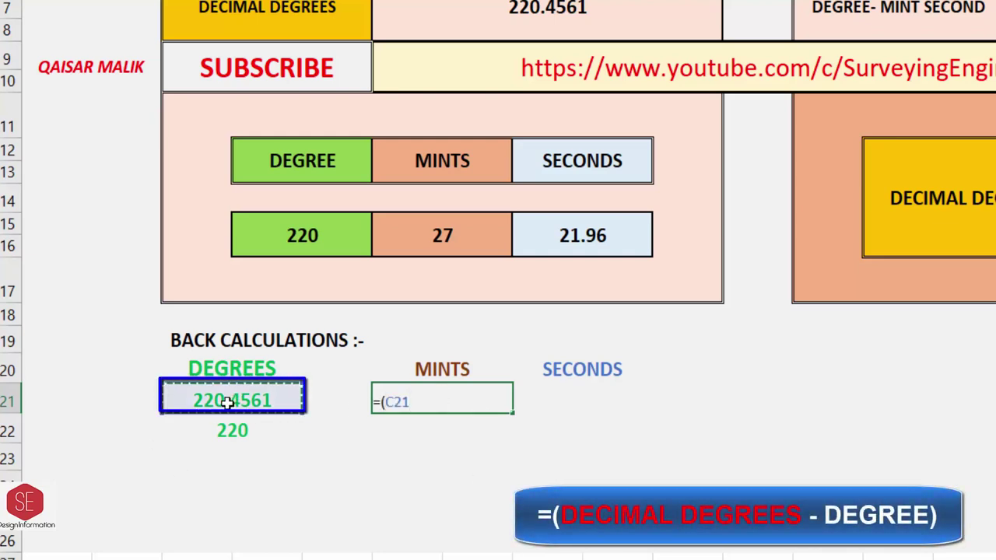
type("-")
left_click(233, 428)
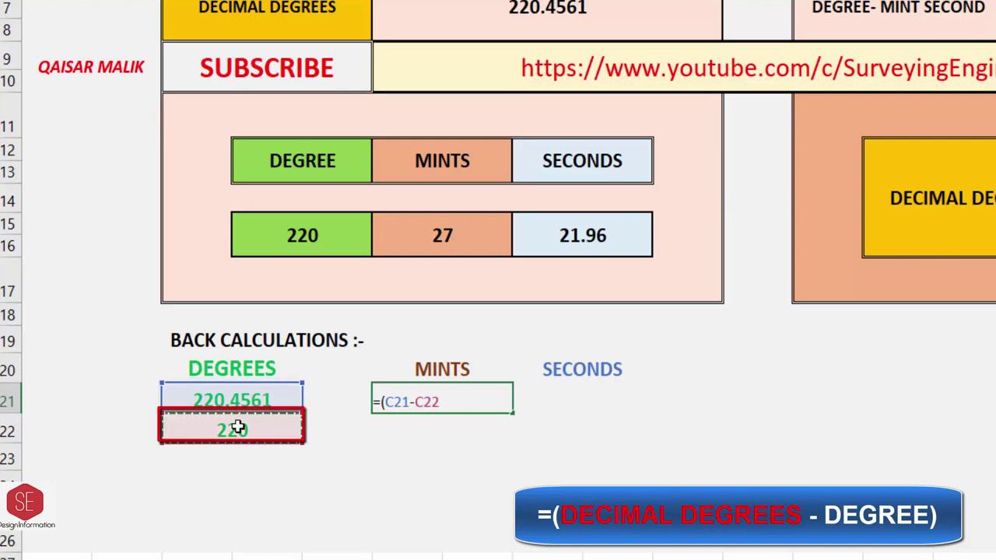
type(")")
key("Return")
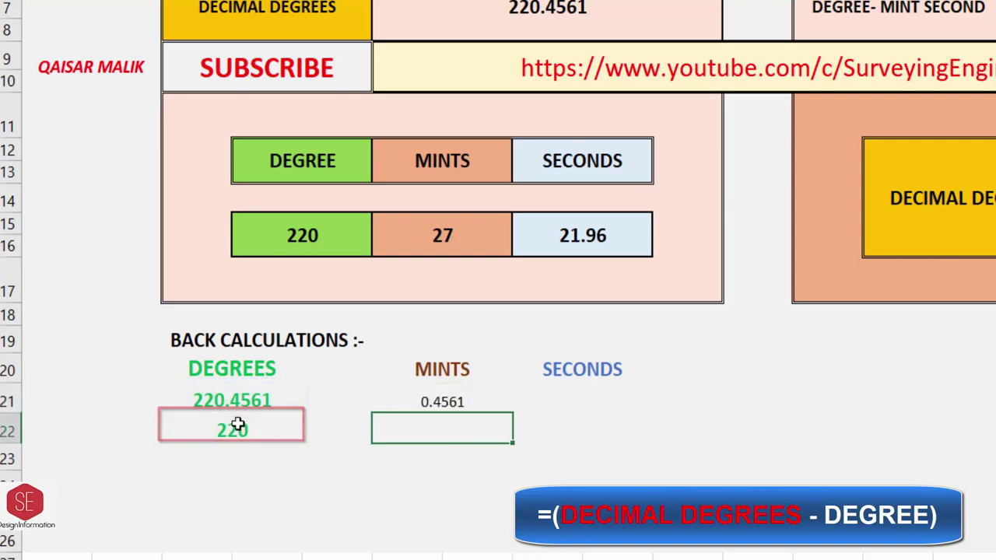
left_click(436, 402)
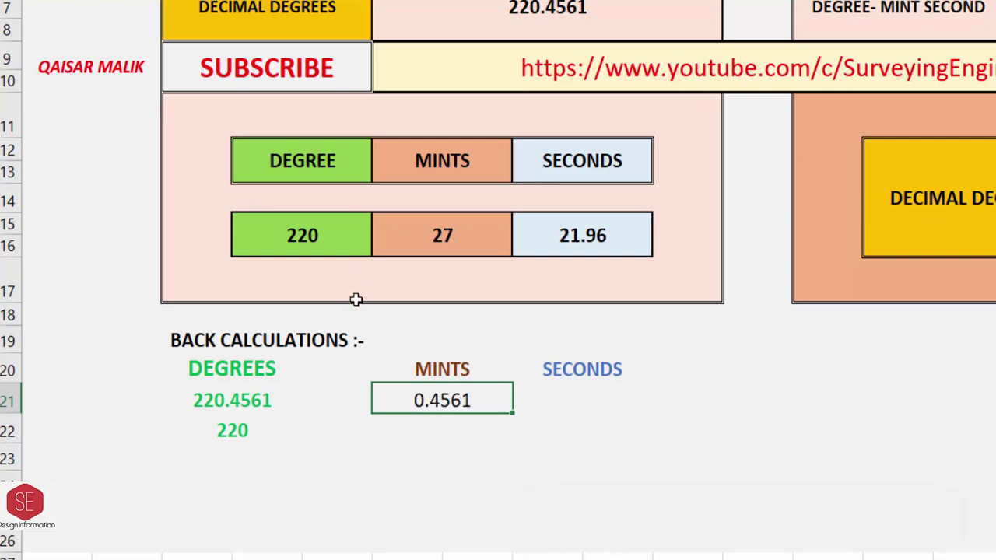
- Enter =(F21*60) in F22 to get 27.366 minutes
left_click(426, 432)
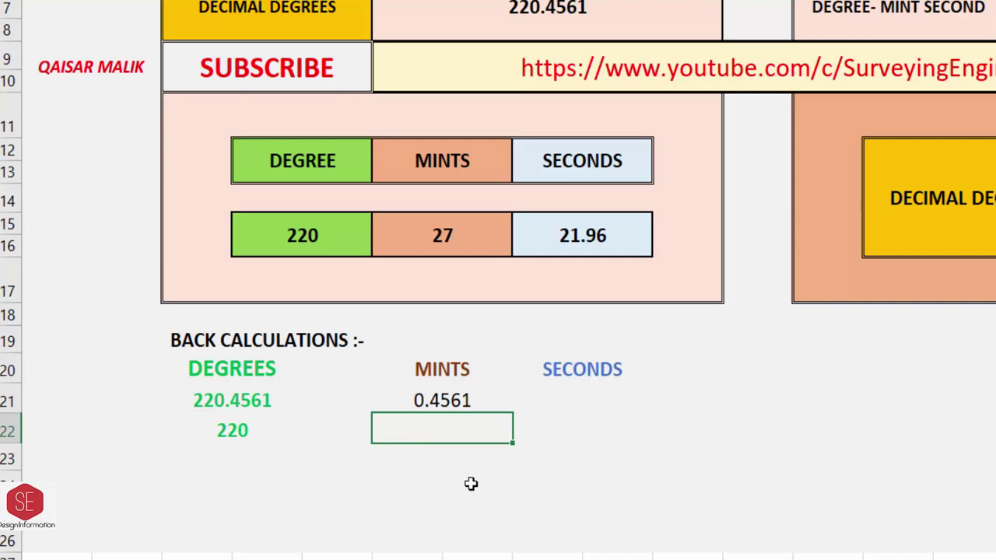
type("=(")
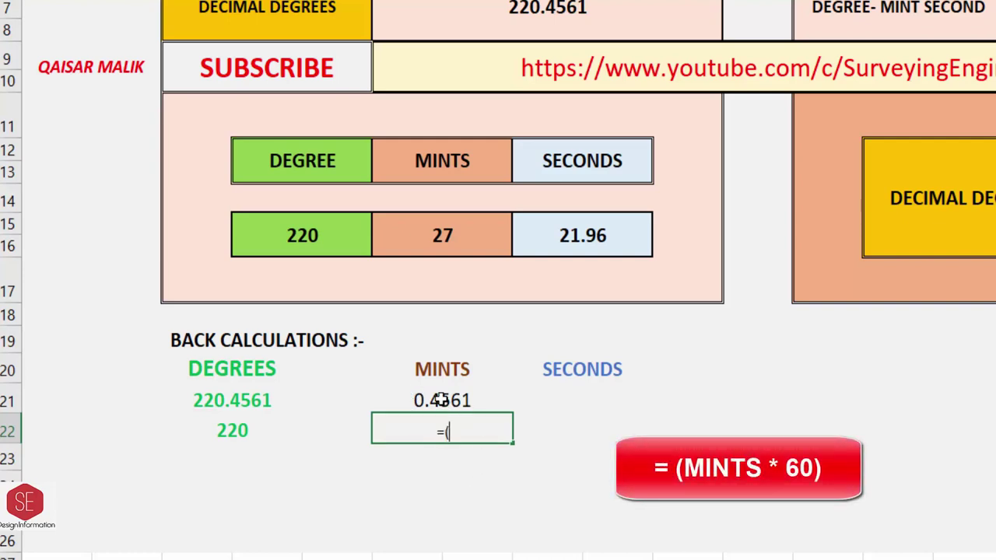
left_click(441, 399)
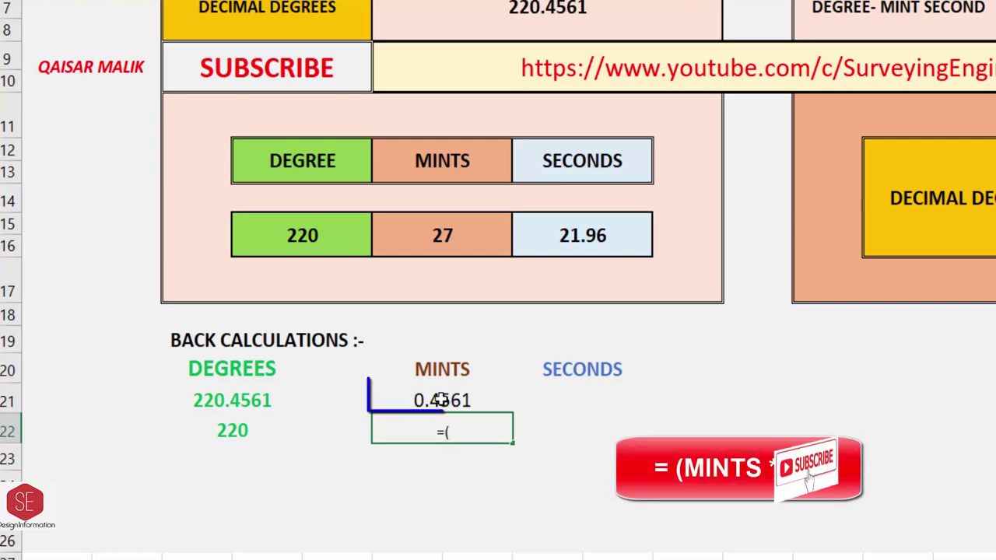
type("*")
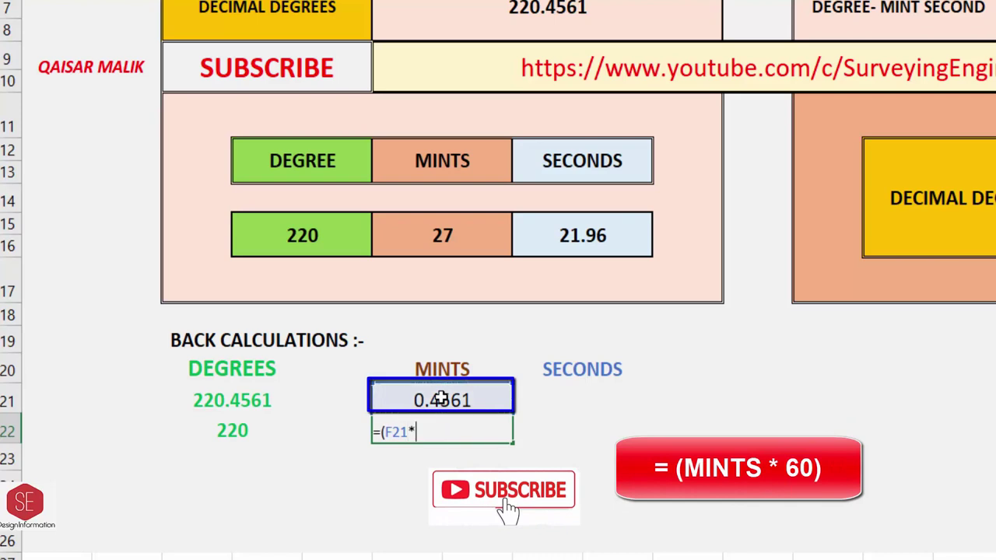
type("60)")
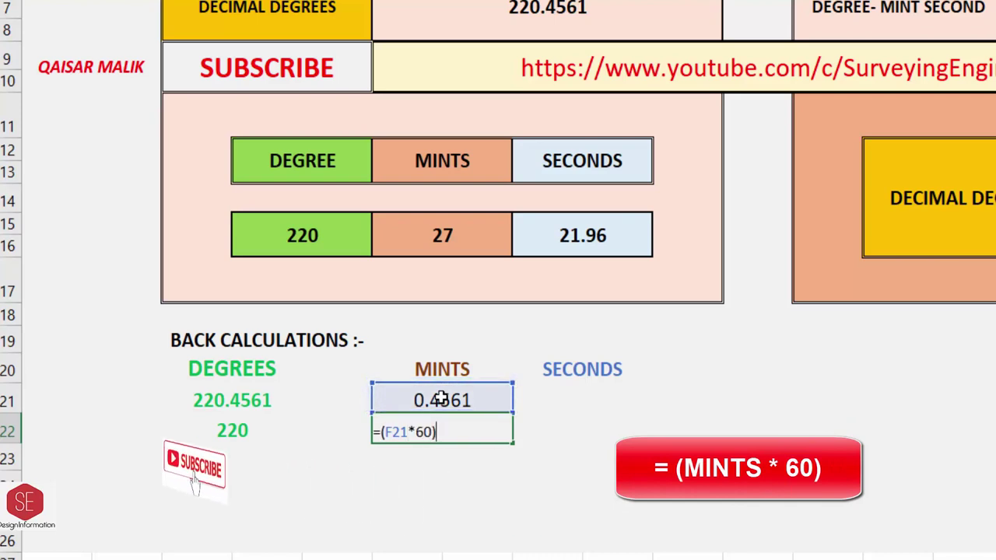
key("Return")
left_click(451, 434)
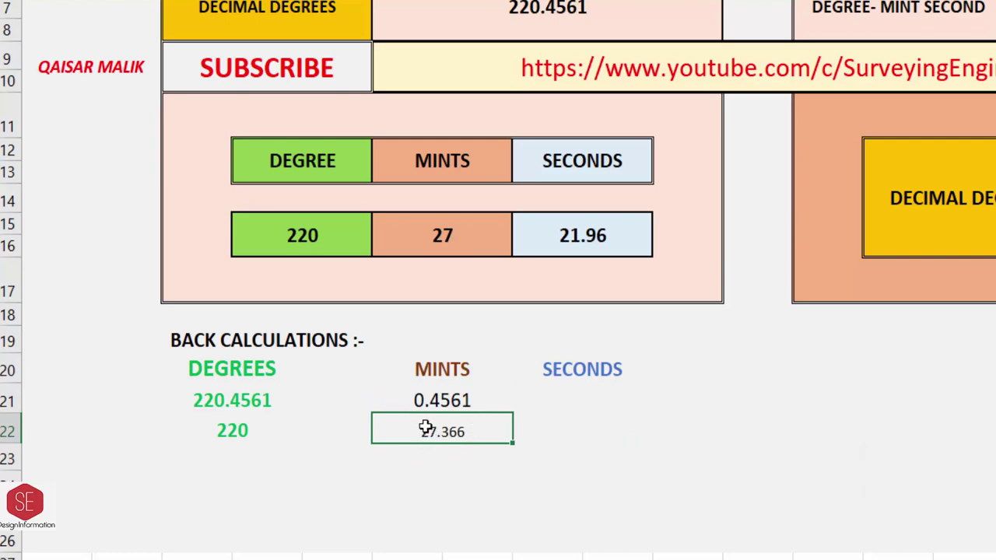
- Type 27 in F23 and compare it with the 27 minutes in the result table
left_click(441, 466)
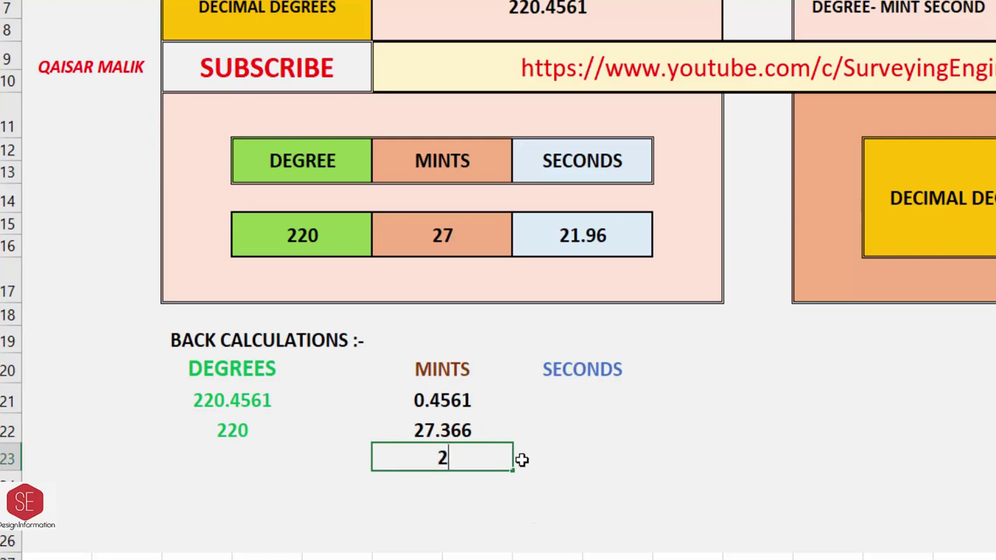
type("27")
key("Return")
left_click(426, 373)
left_click(428, 399)
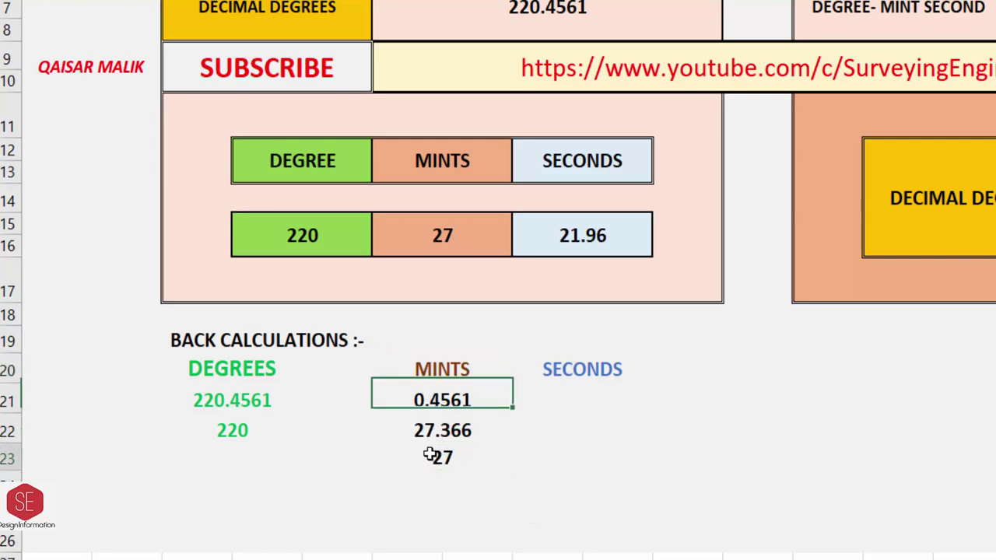
left_click(429, 454)
left_click(438, 233)
left_click(439, 461)
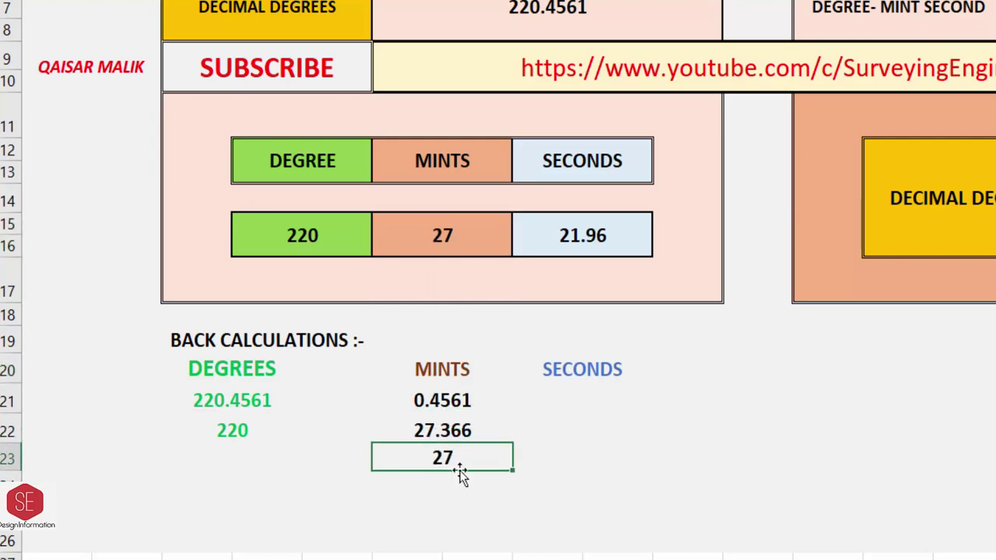
- Replace F23's typed 27 with =INT(F22), giving whole minutes 27
key("Delete")
type("=")
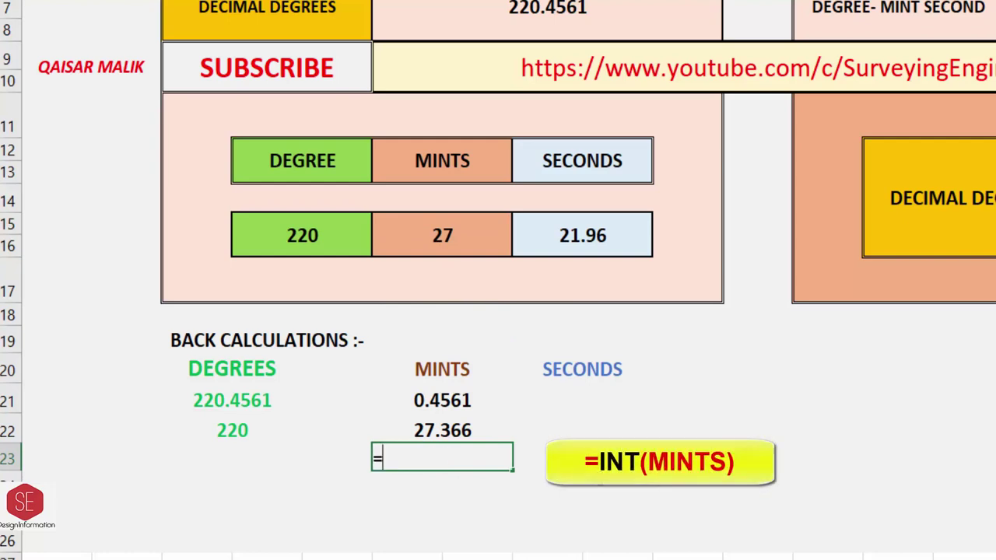
type("INT")
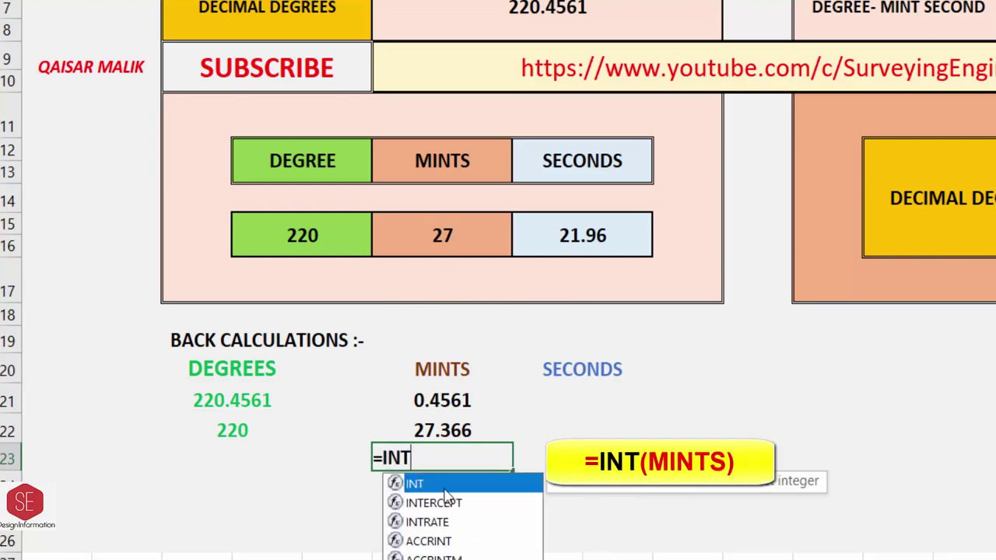
type("(")
left_click(442, 427)
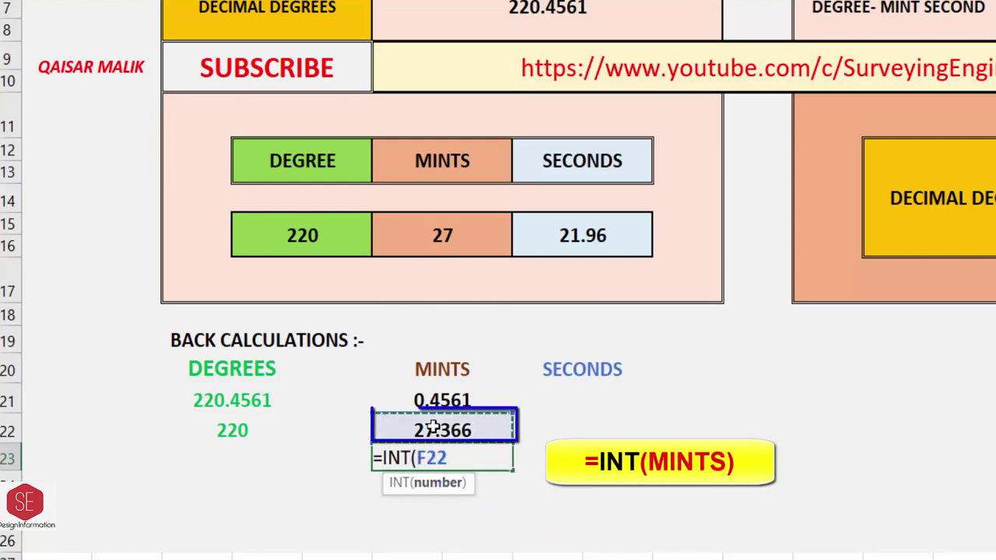
type(")")
key("Return")
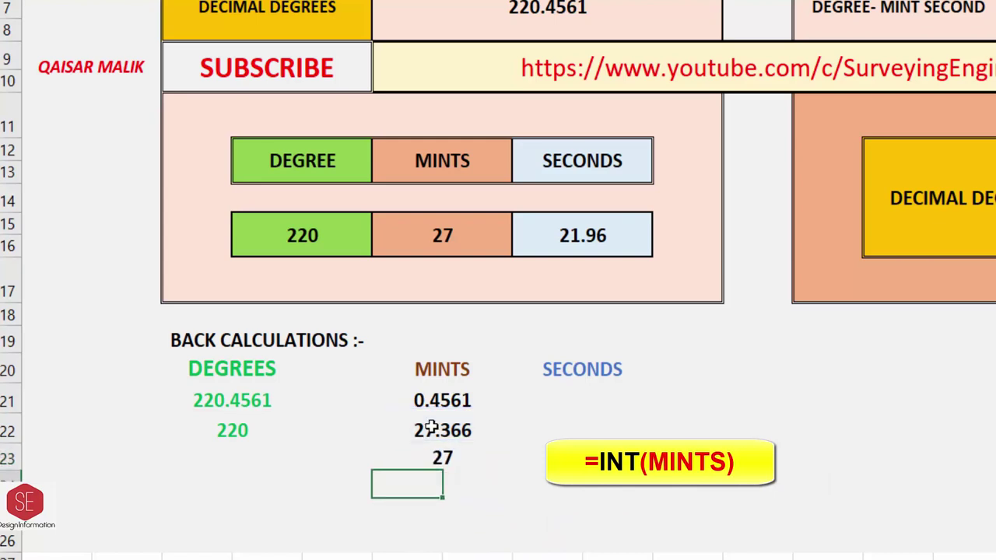
left_click(442, 459)
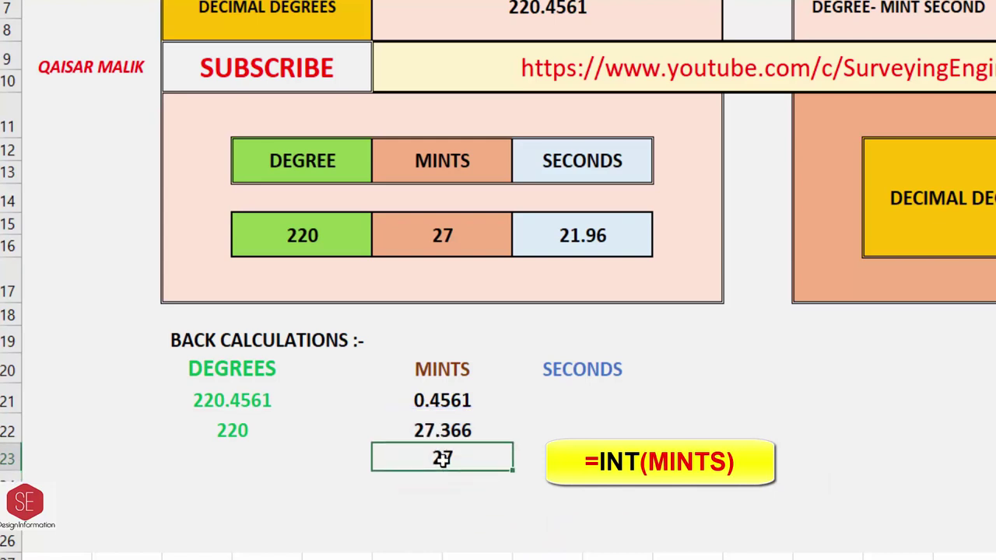
left_click(485, 228)
left_click(238, 436)
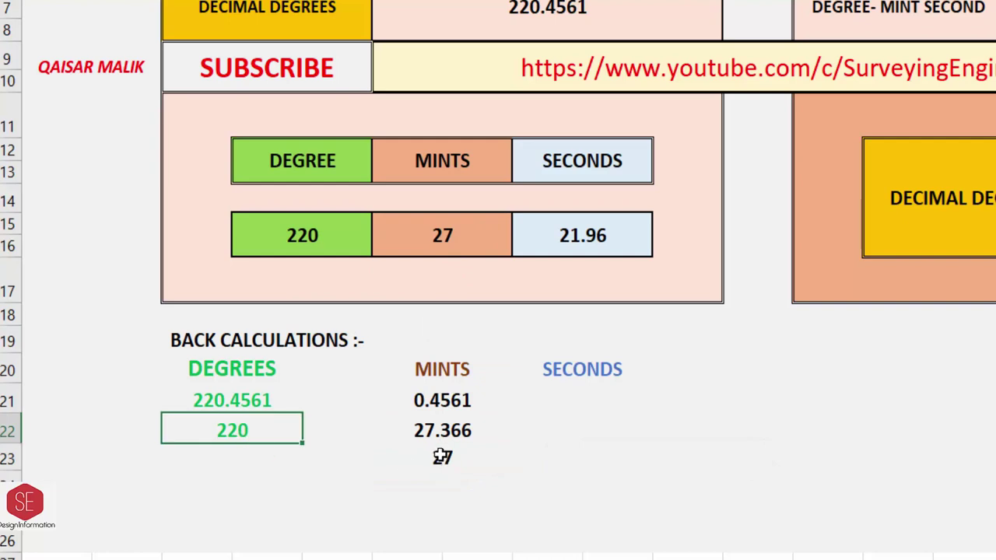
left_click(412, 457)
left_click(443, 233)
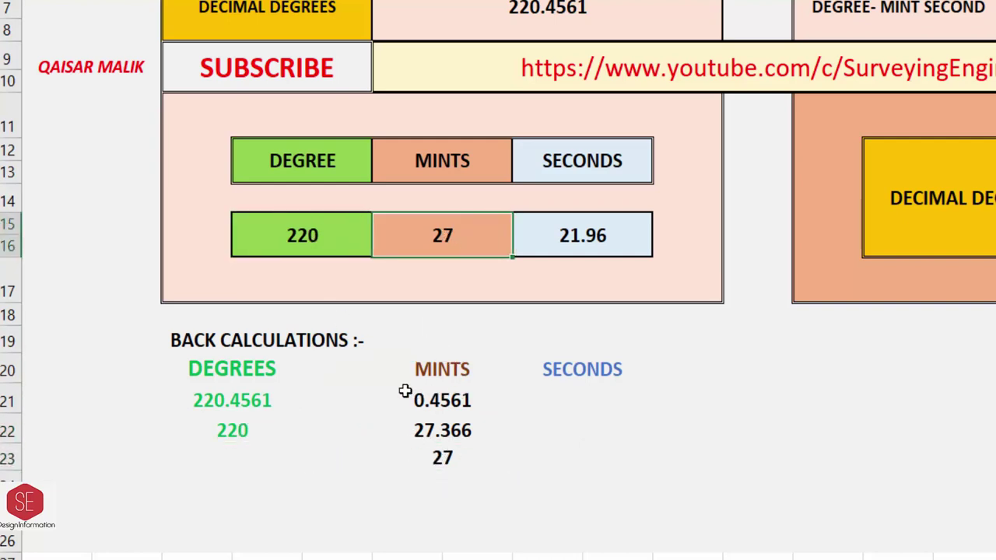
left_click(556, 393)
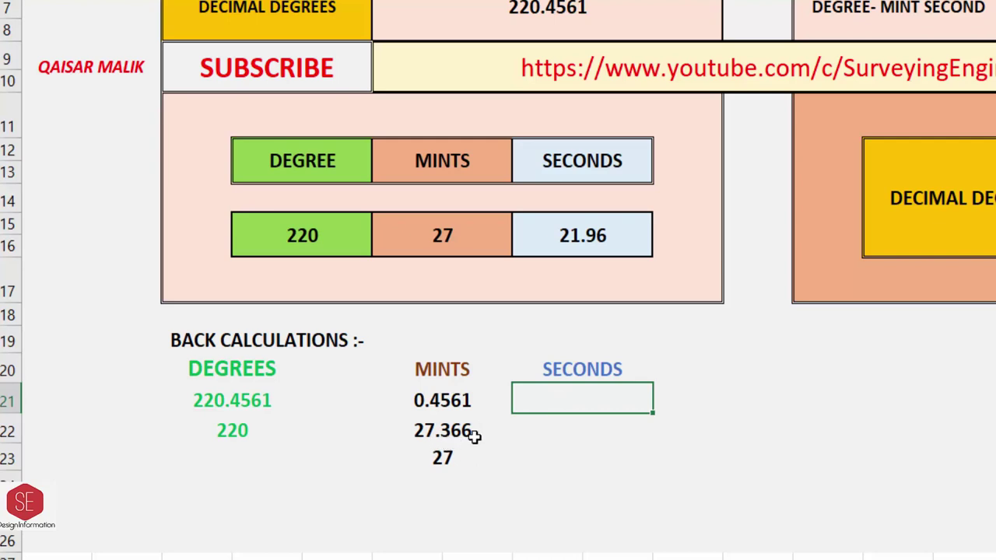
- Enter =(F22-F23) in H21 to get the leftover minutes fraction 0.366
type("=(")
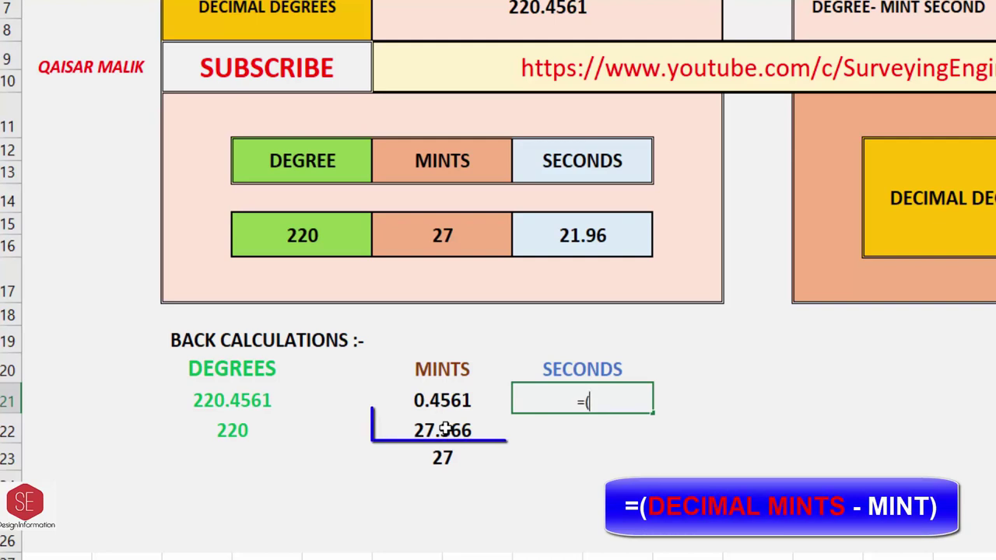
left_click(444, 429)
type("-")
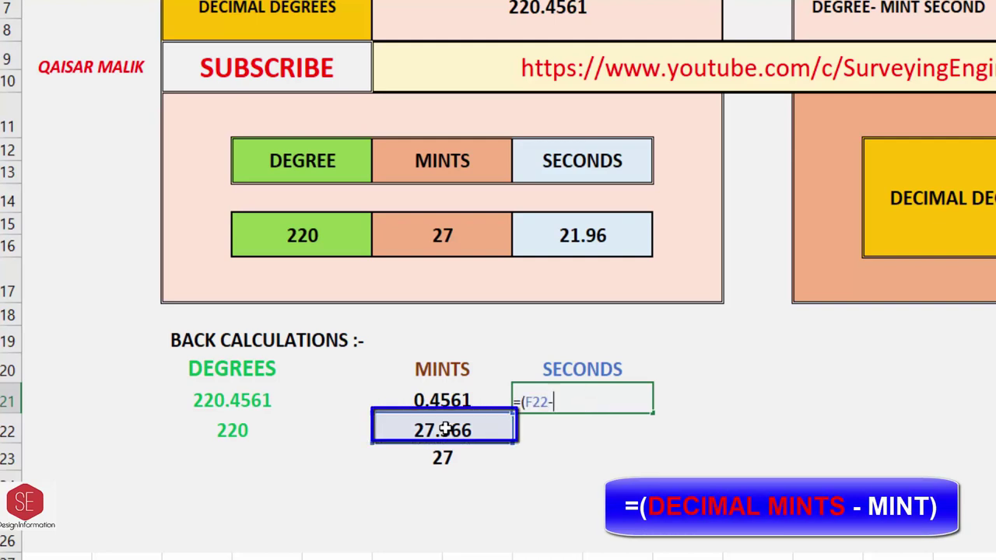
left_click(451, 459)
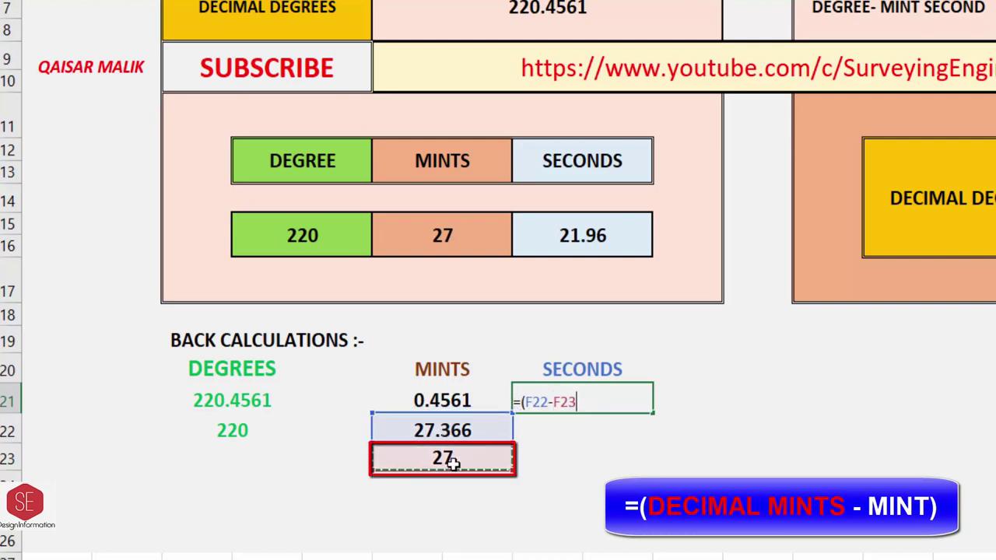
key("Return")
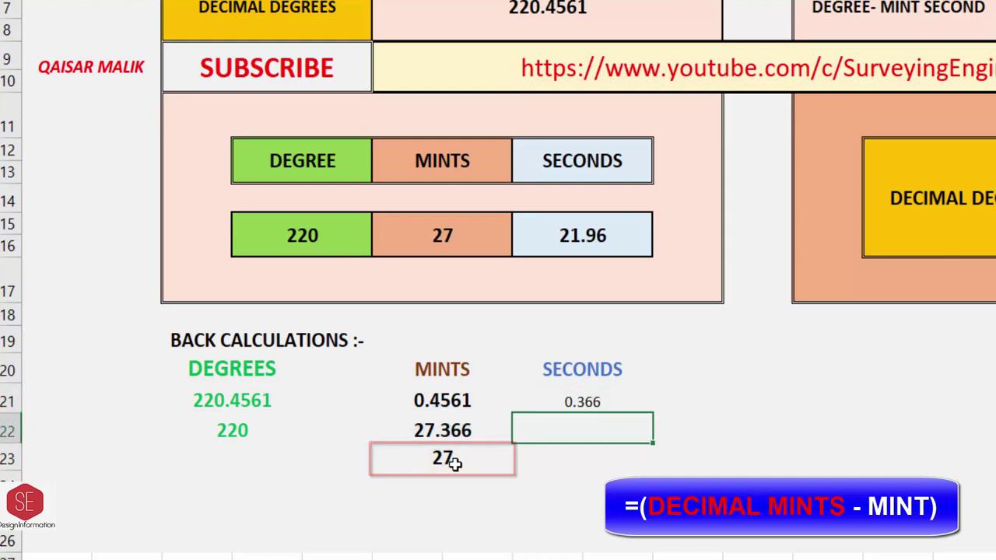
left_click(572, 406)
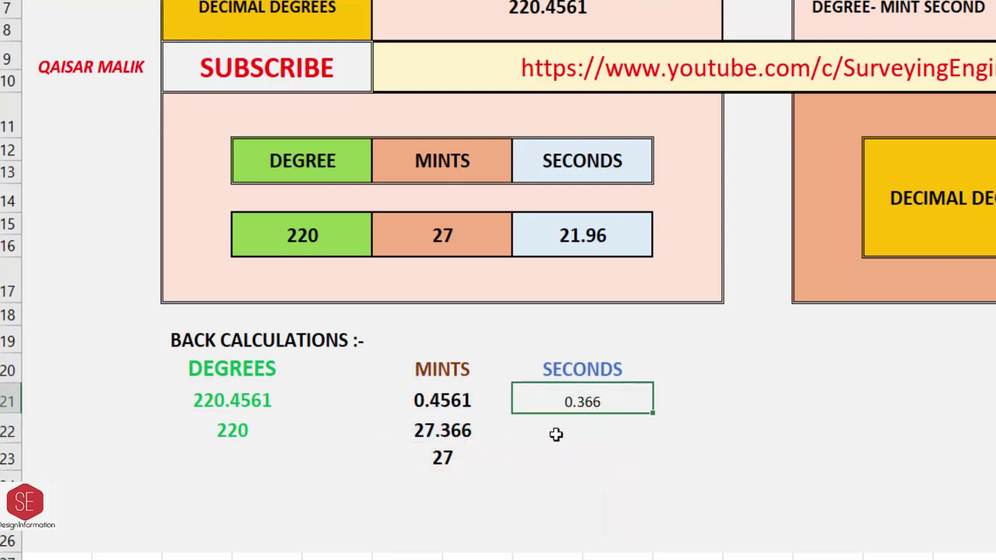
- Enter =(H21*60) in H22 to get 21.96 seconds
left_click(556, 433)
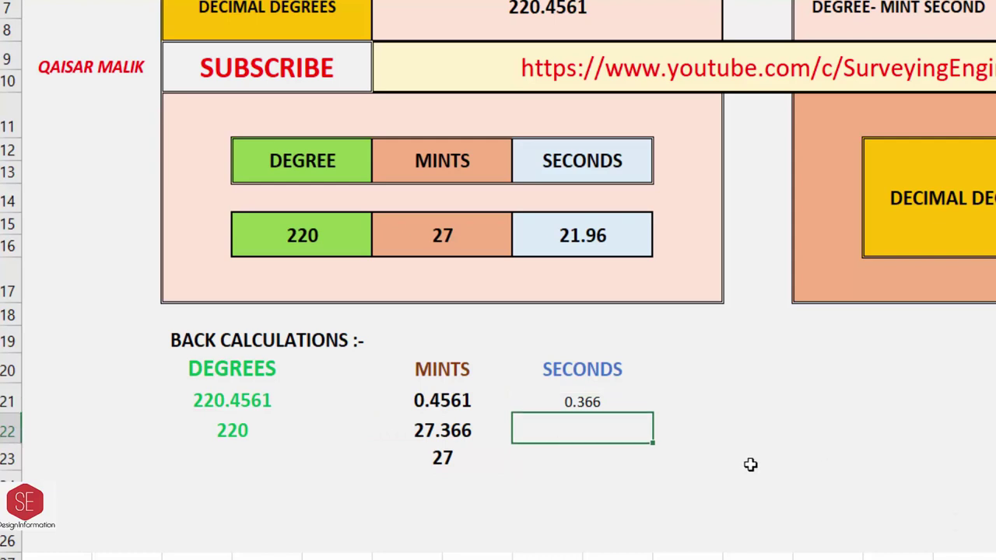
type("=(")
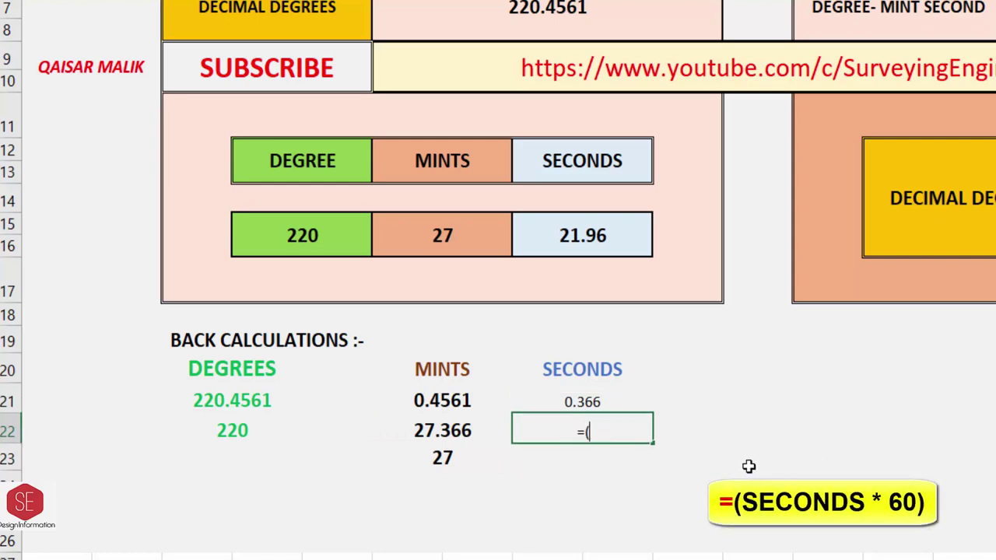
left_click(564, 402)
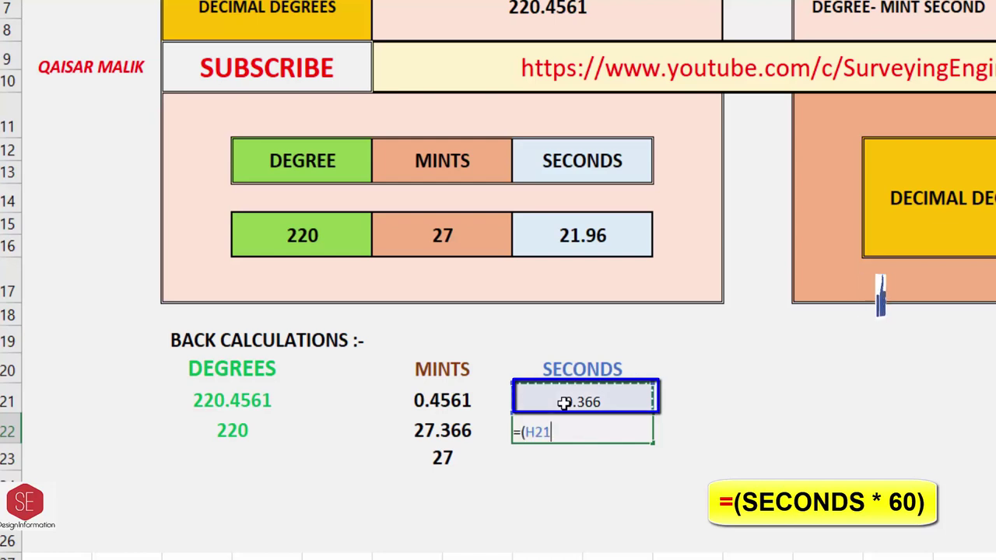
type("*60")
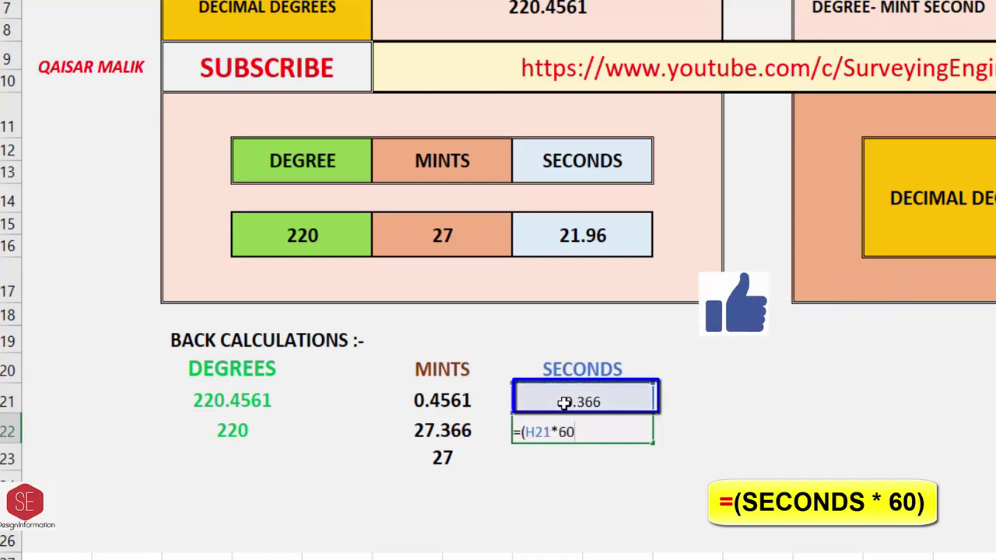
type(")")
key("Return")
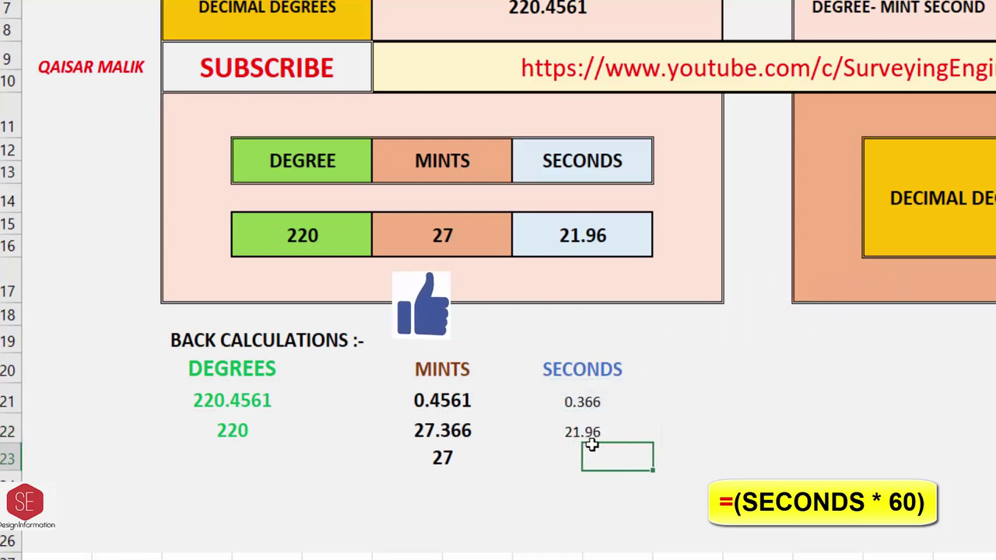
left_click(589, 433)
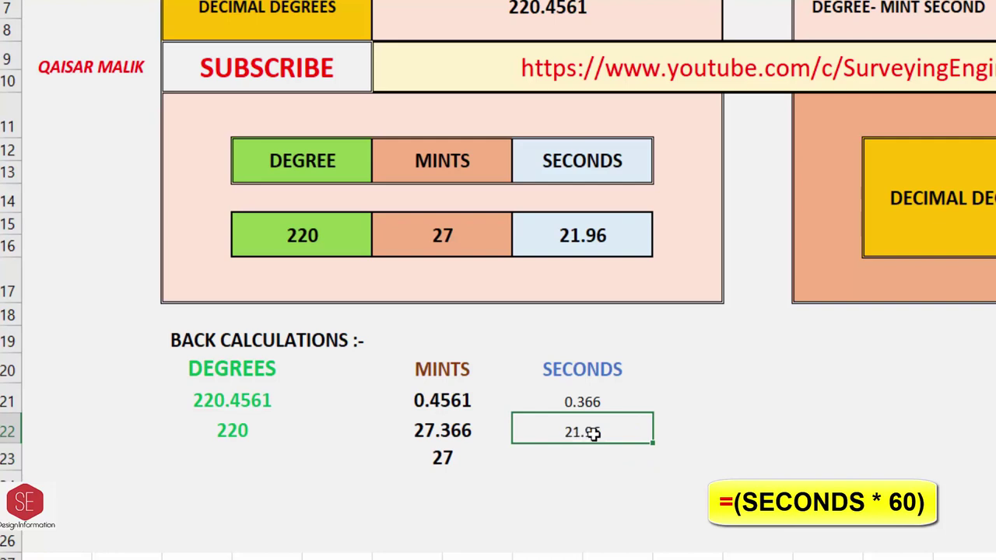
- Recolor the back-calculated results in rows 22 and 23
left_click(591, 253)
left_click(596, 434)
left_click(575, 244)
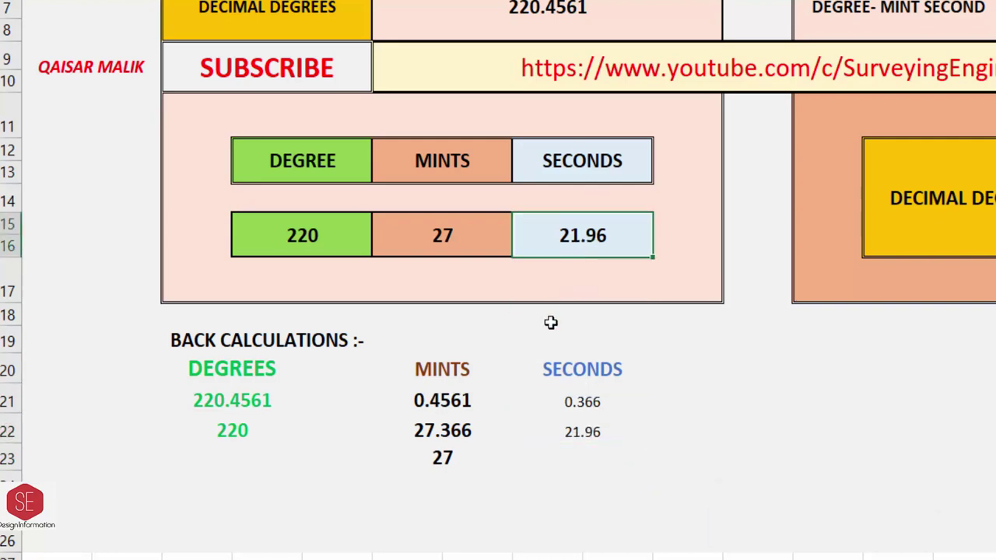
left_click(583, 433)
left_click(442, 457)
left_click(232, 430)
- Link the top degree, minutes and seconds cells to C22, F23 and H22
left_click(313, 242)
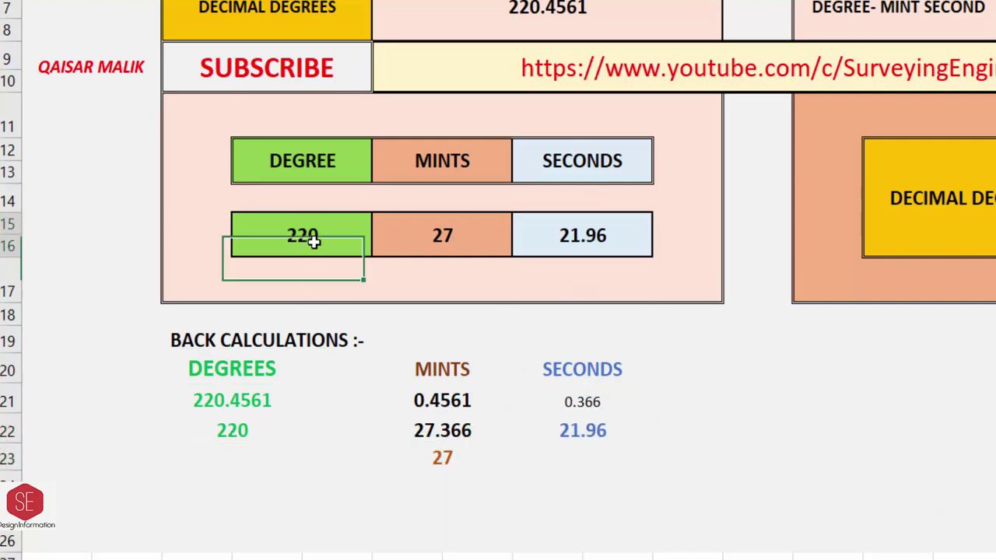
type("=")
left_click(233, 430)
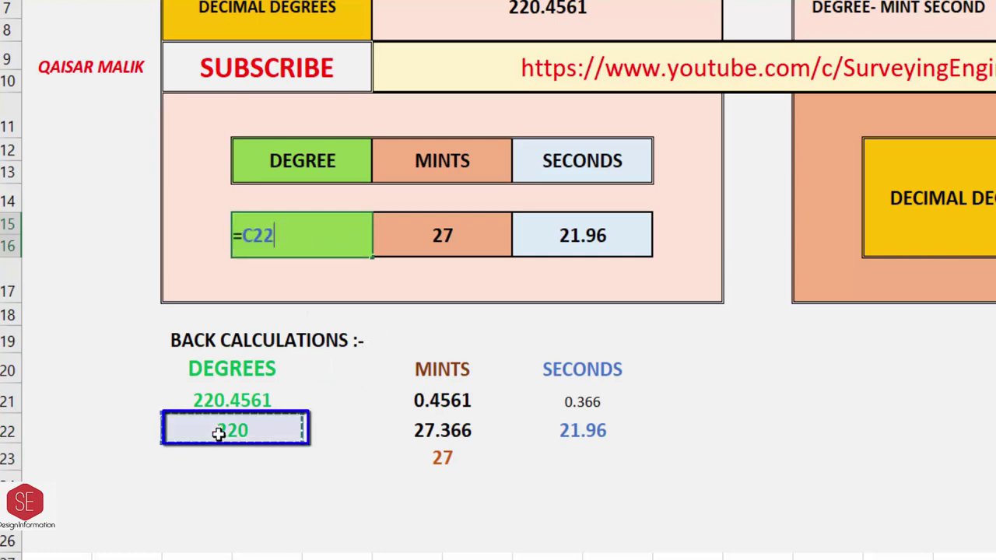
key("Return")
left_click(449, 226)
type("=")
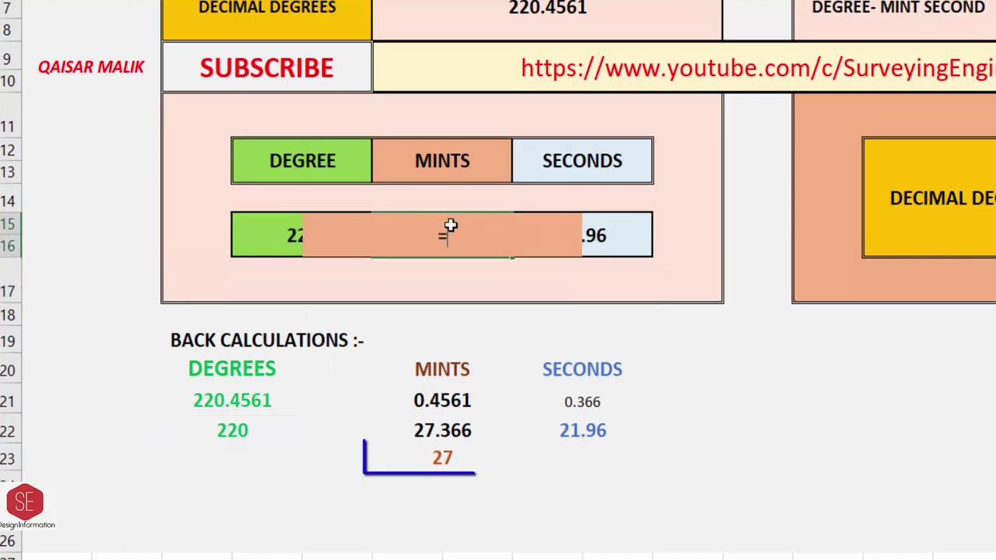
left_click(450, 459)
key("Return")
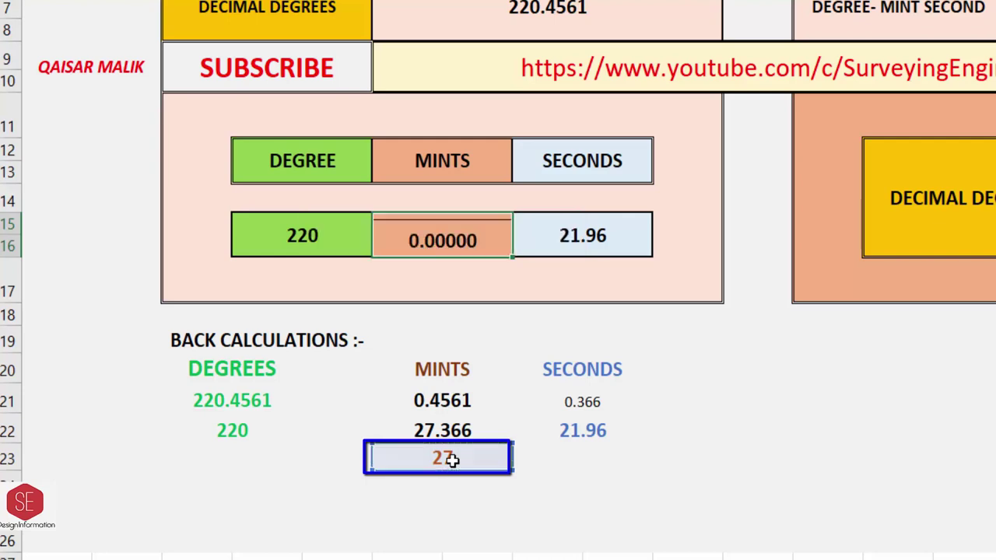
left_click(620, 233)
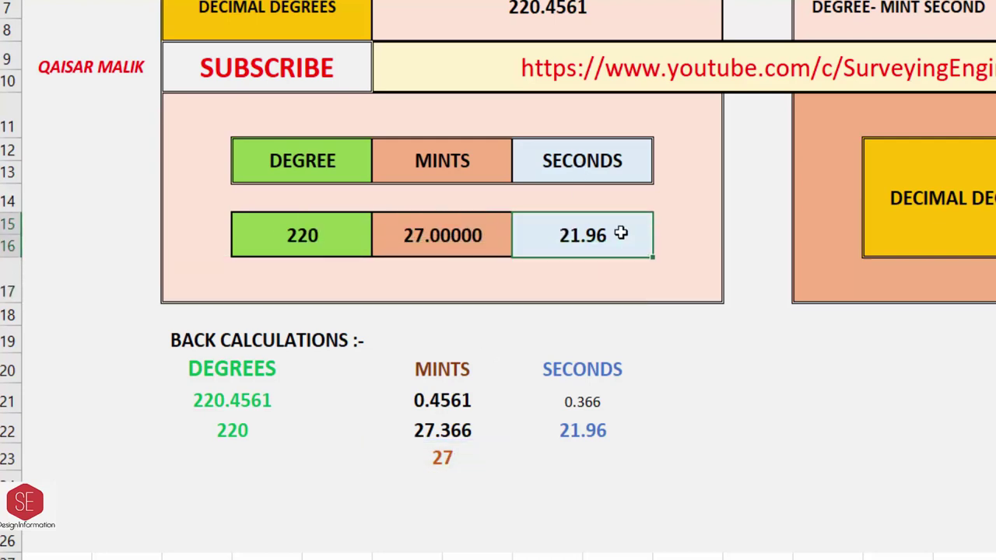
type("=")
left_click(588, 439)
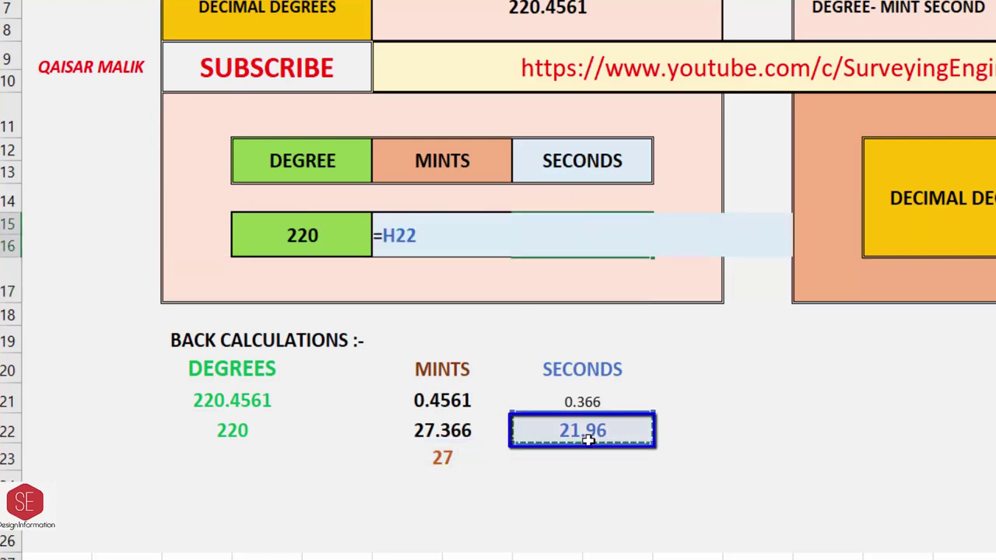
key("Return")
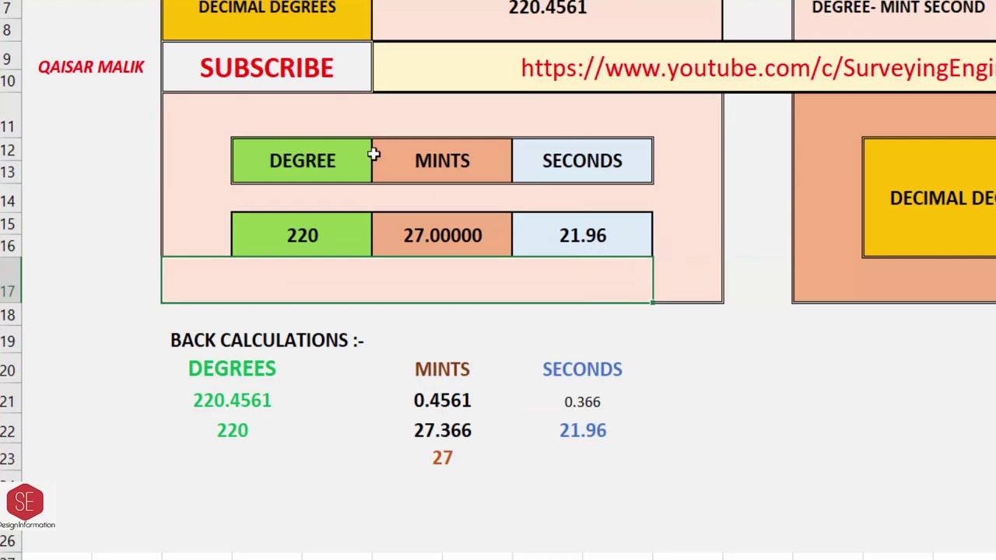
- Wrap the links as =FIXED(F23,0) for minutes and =FIXED(H22,2) for seconds
left_click(450, 231)
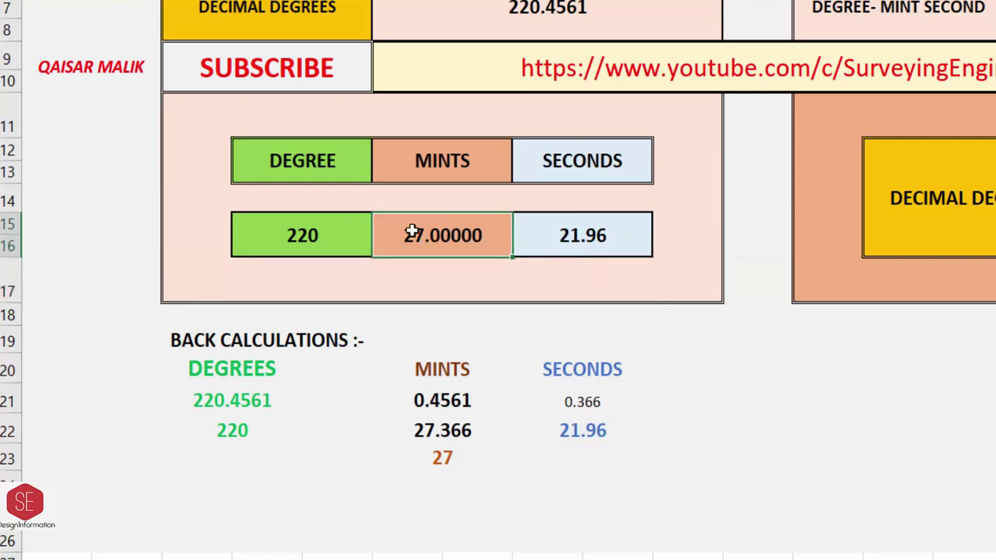
type("=F23")
type("F")
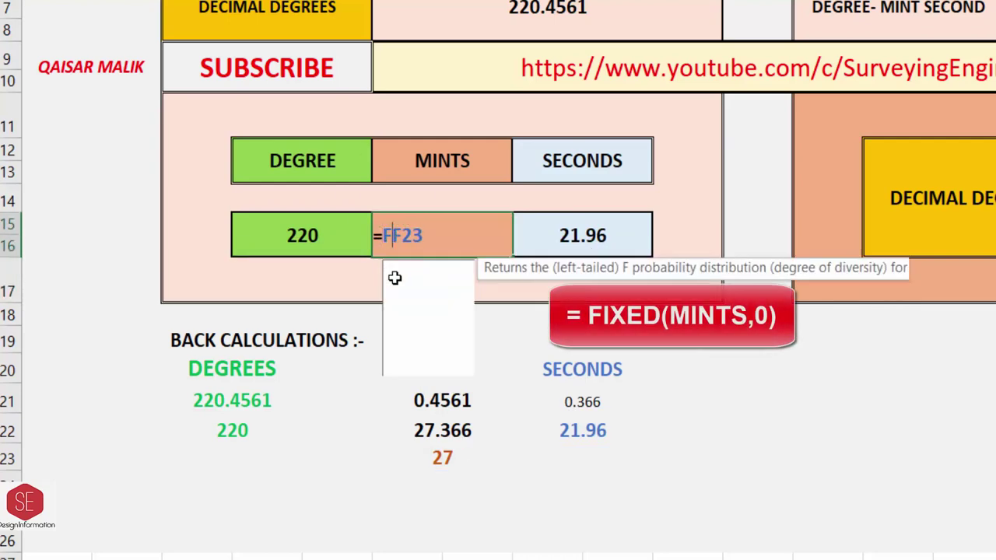
type("IXED")
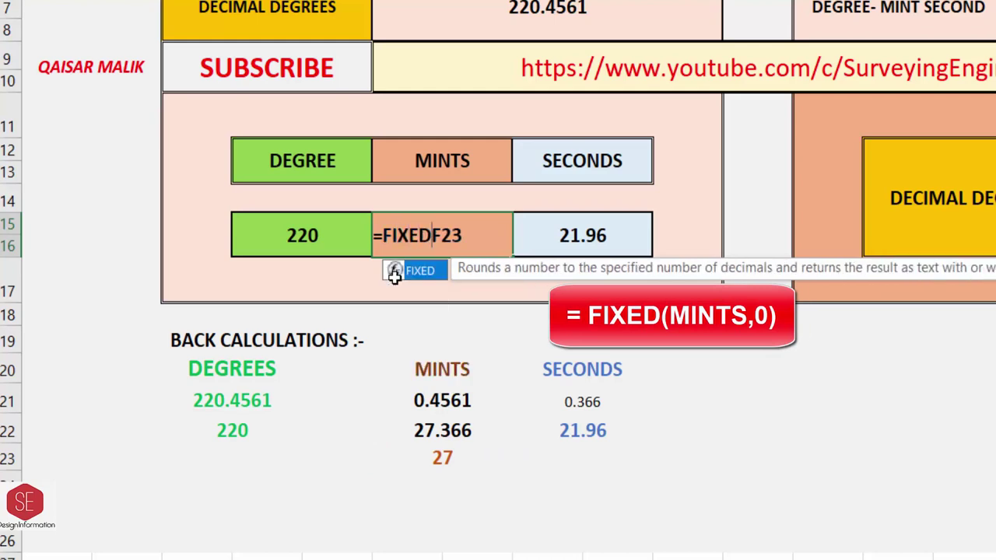
type("(")
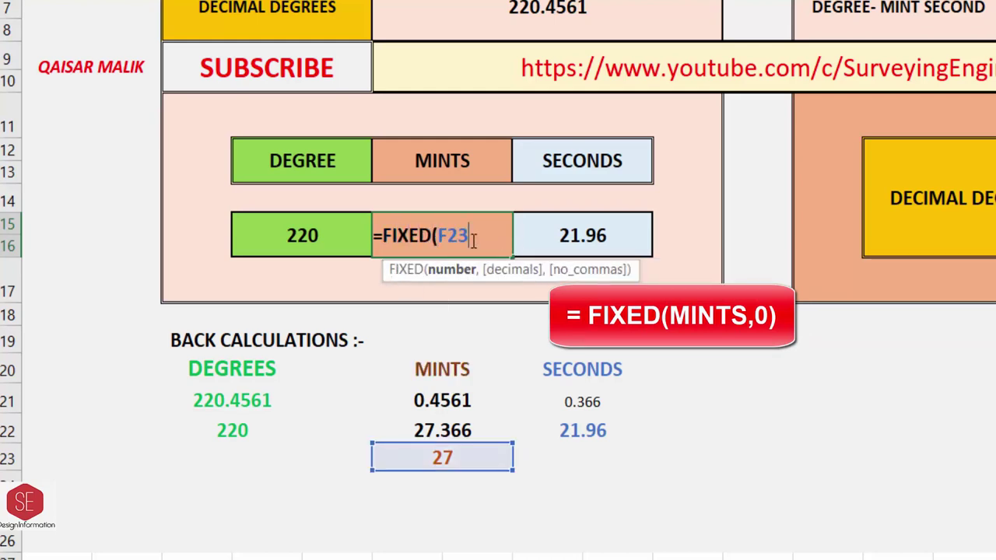
type(",0)")
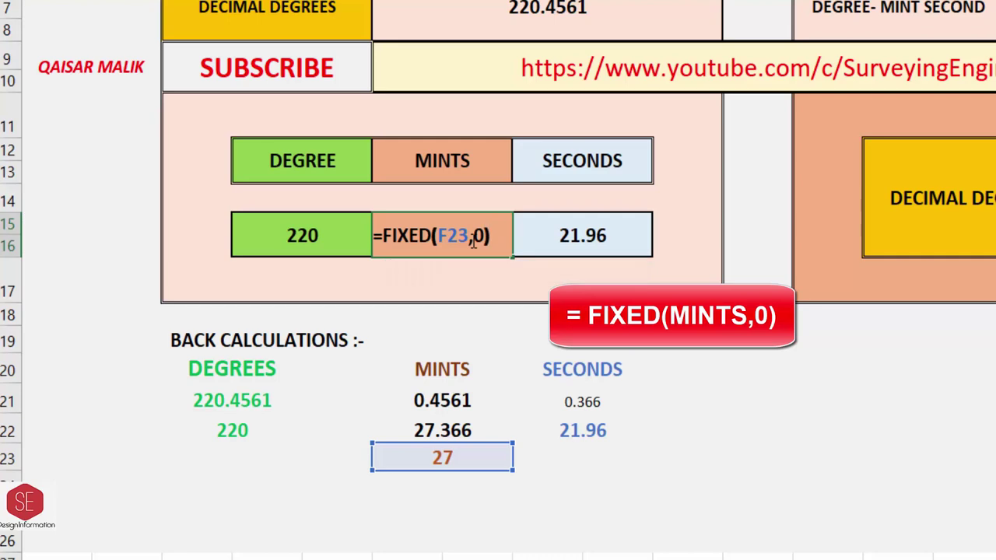
key("Return")
left_click(466, 237)
double_click(548, 236)
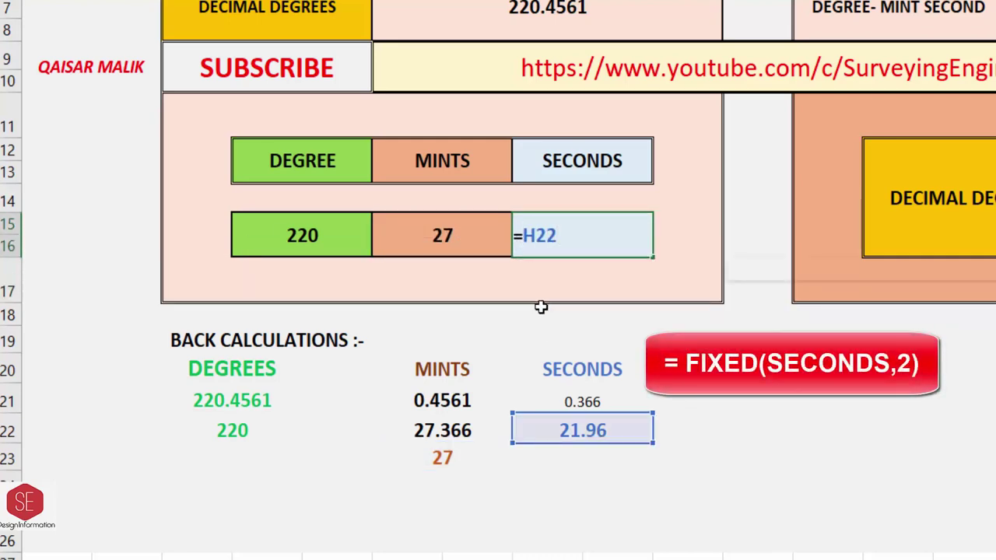
type("FIXED")
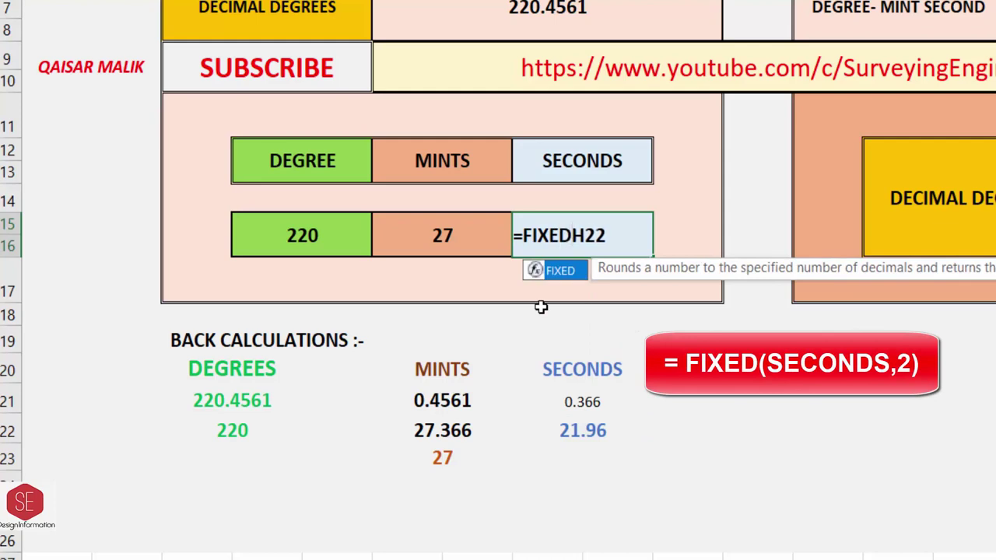
type("(SECONDS")
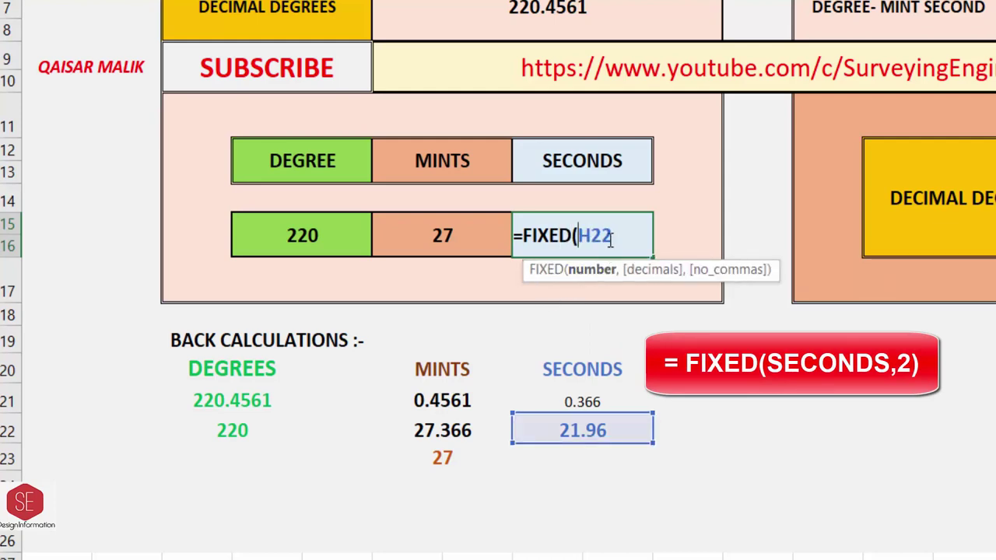
type(",2)")
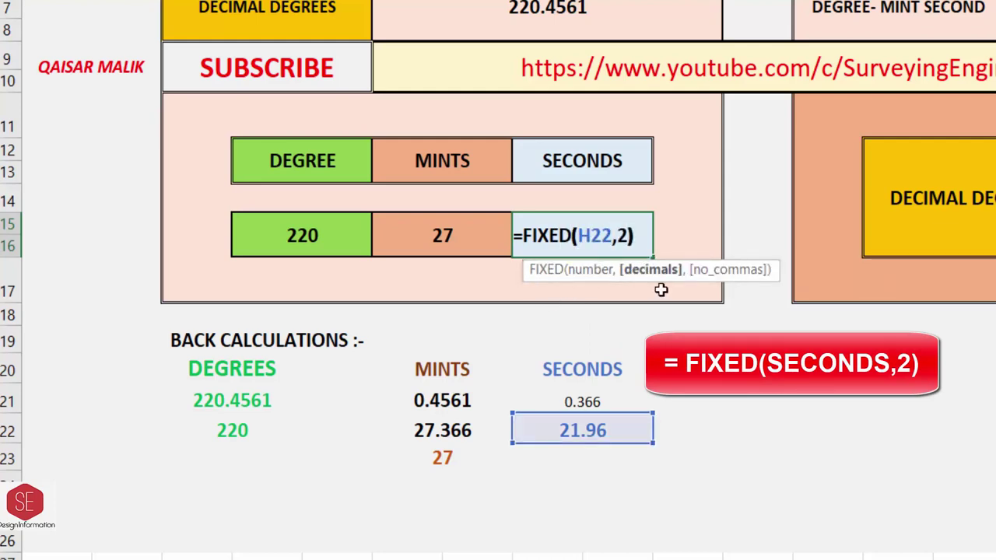
key("Return")
left_click(291, 250)
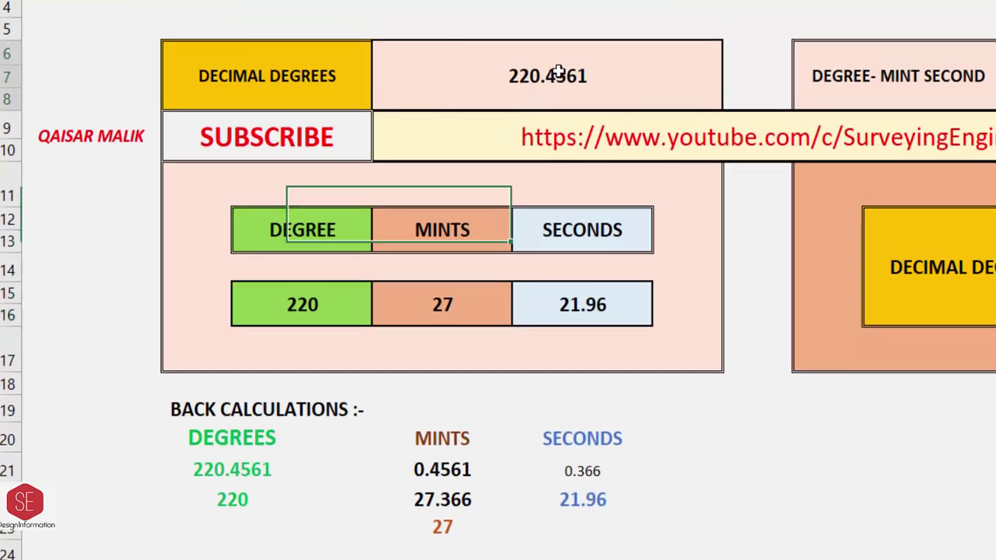
- Enter 245.6512 as the decimal degrees and check the seconds result 4.32
left_click(555, 73)
type("245")
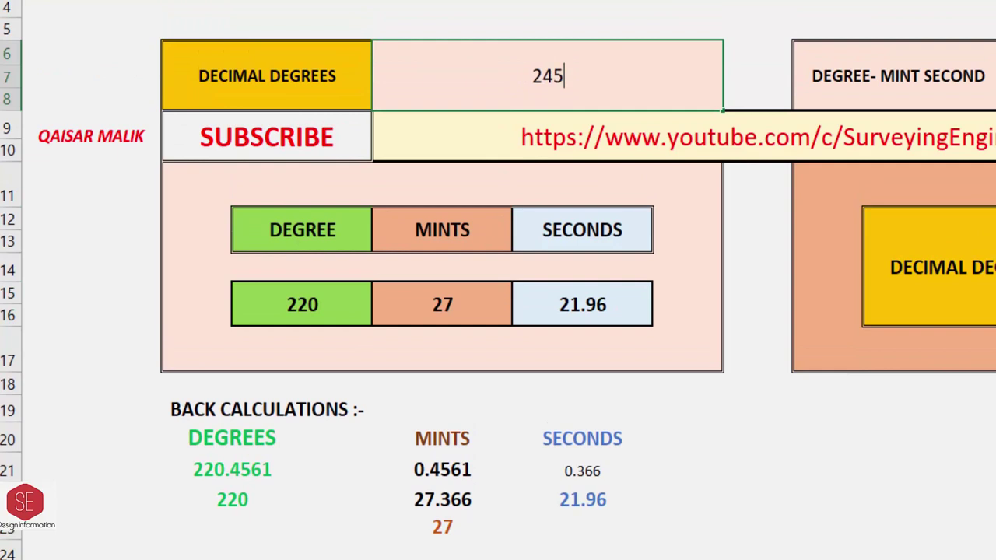
type(".6512")
key("Return")
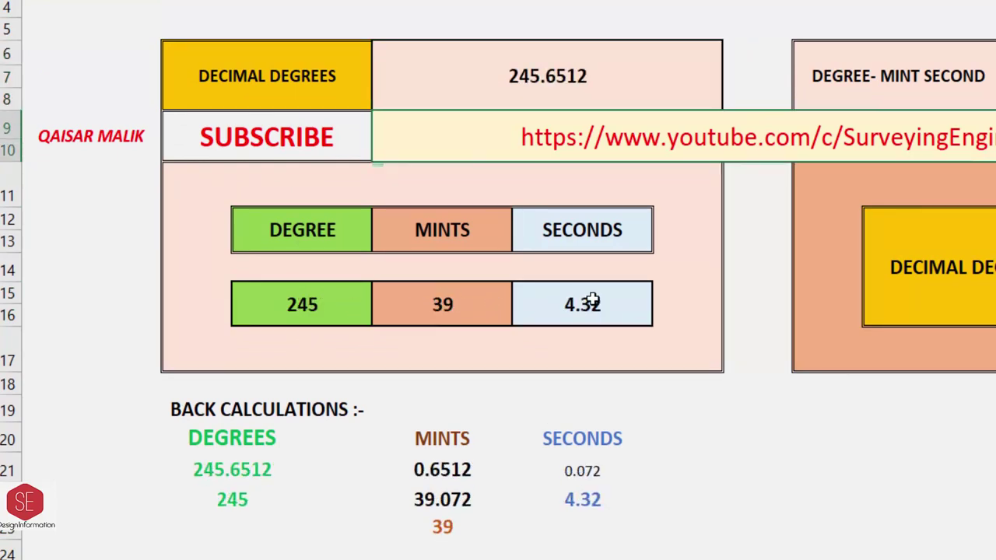
left_click(567, 302)
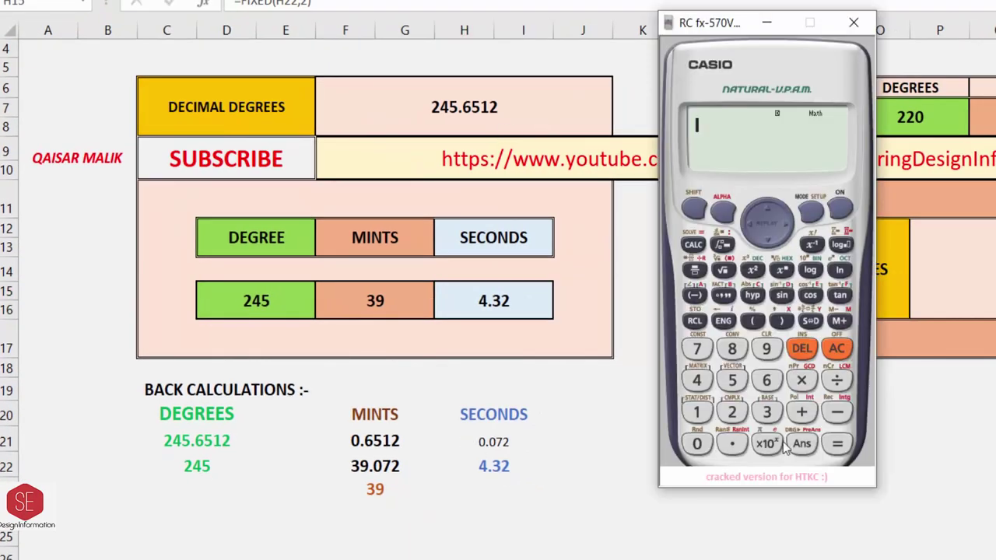
- Confirm on the Casio emulator that 245.6512 equals 245°39'4.32", then close it
type("245")
type(".651")
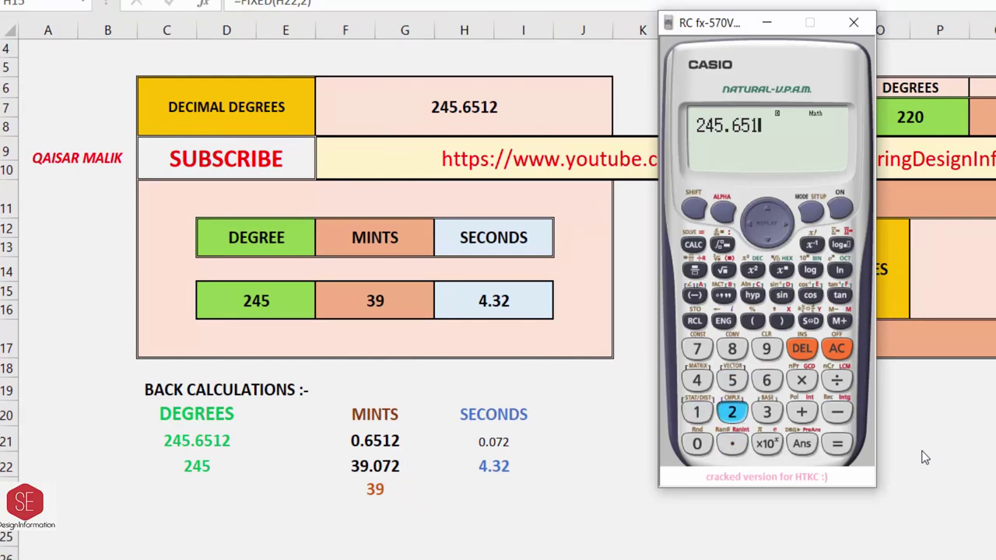
type("2")
key("apostrophe")
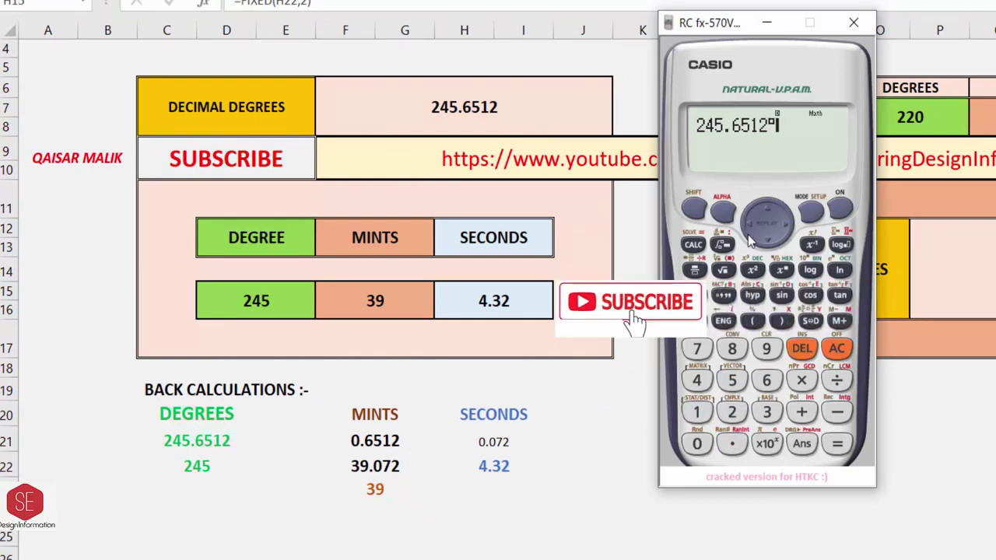
left_click(844, 446)
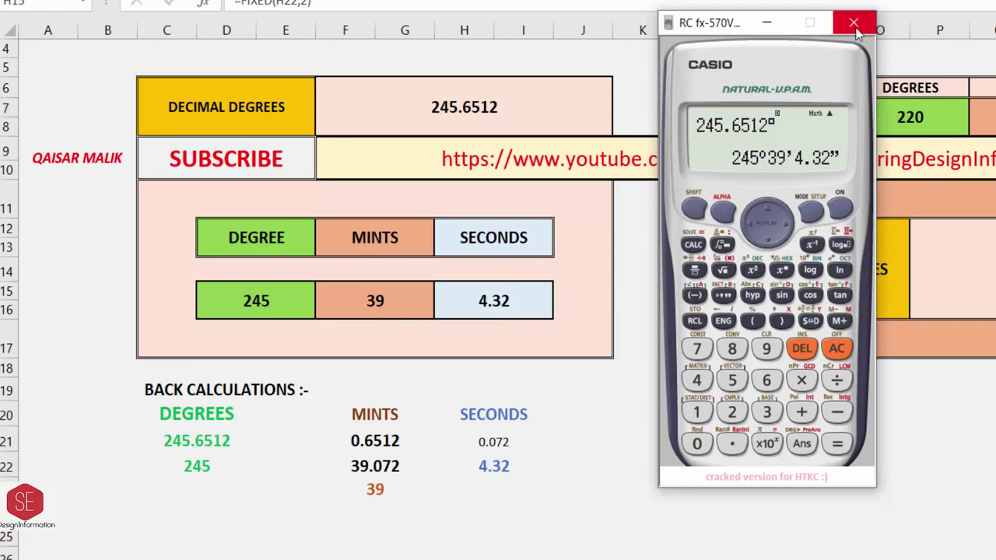
left_click(767, 23)
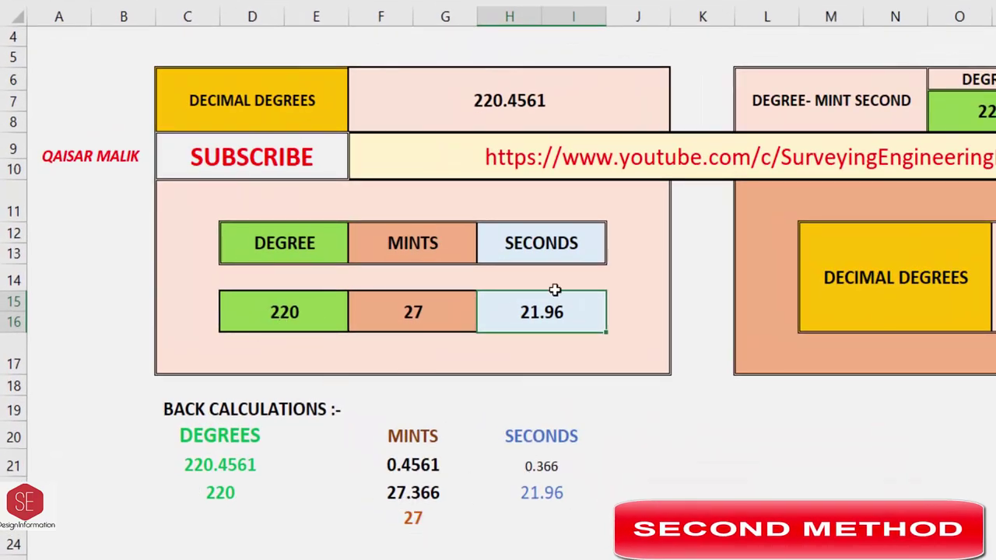
- Inspect the DEGREE, MINTS and SECONDS formulas in D15, F15 and H15 without changing them
double_click(309, 308)
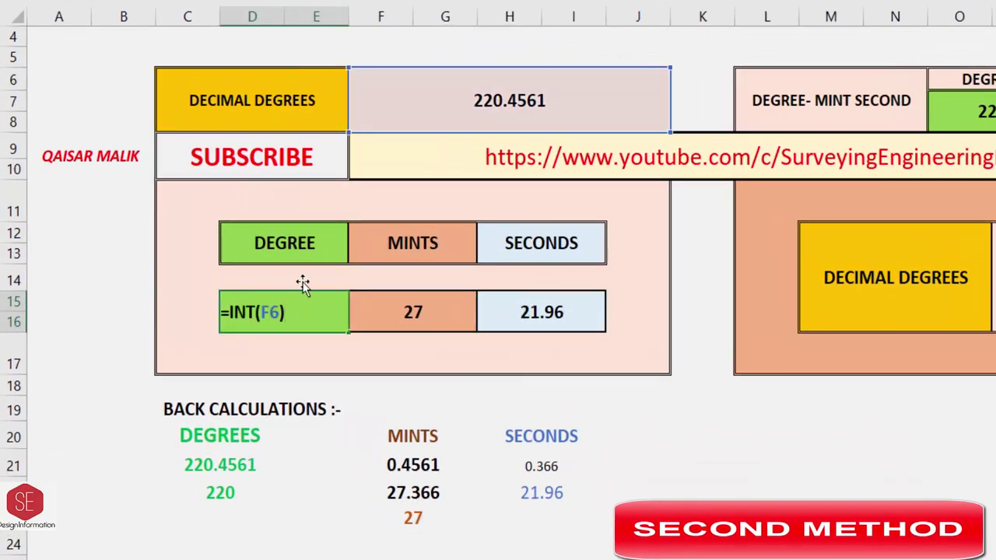
left_click(438, 311)
double_click(401, 313)
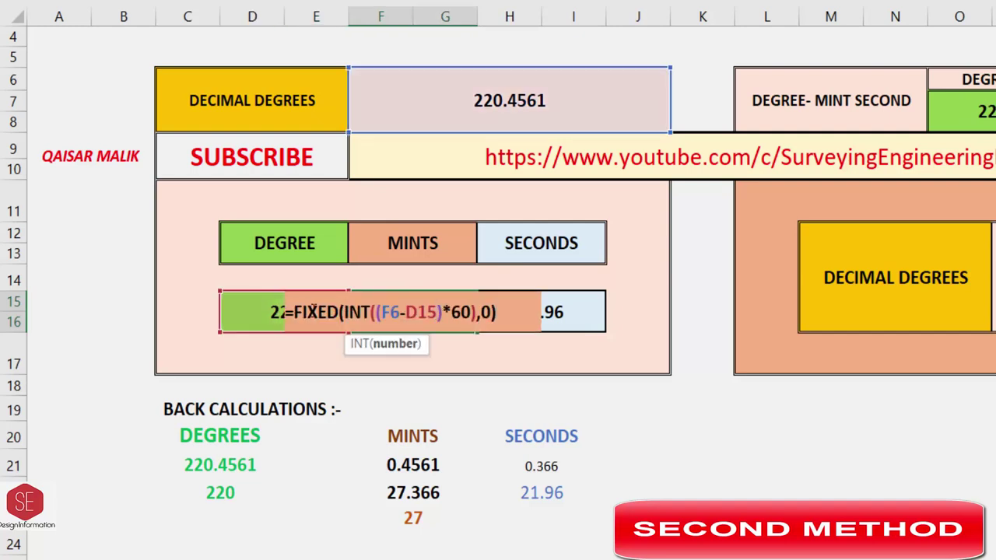
key("Escape")
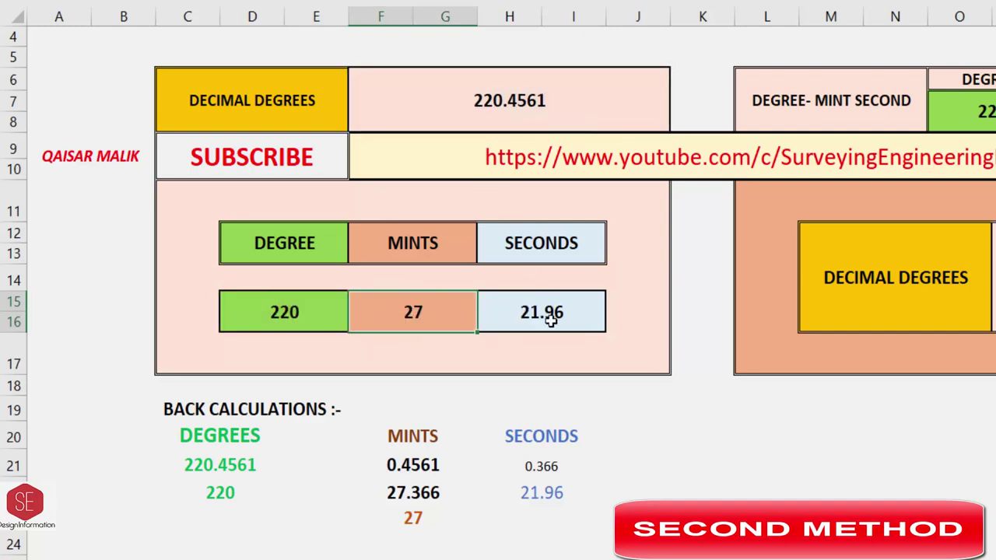
double_click(548, 312)
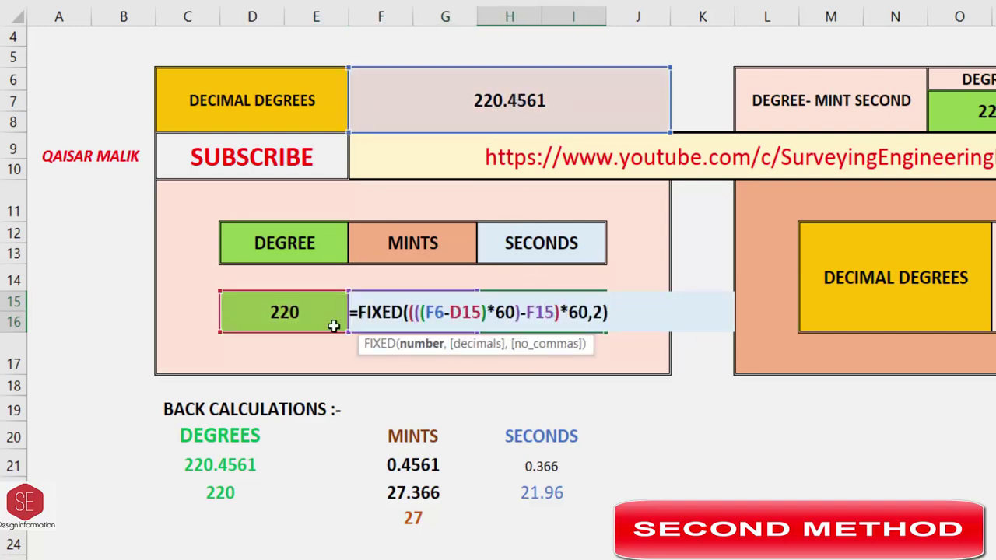
key("Escape")
- Clear the result cells D15 through H15
left_click_drag(345, 312, 510, 305)
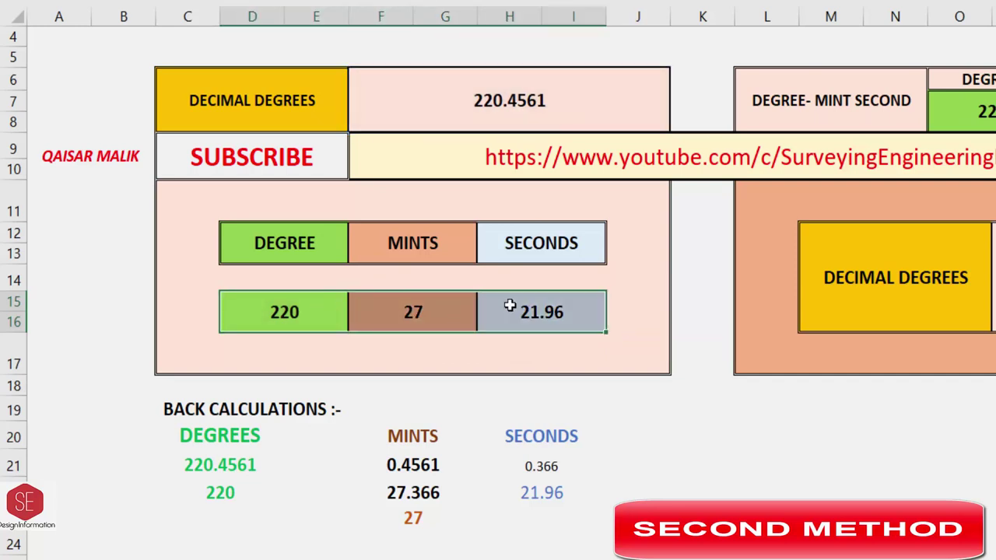
key("Delete")
left_click(298, 309)
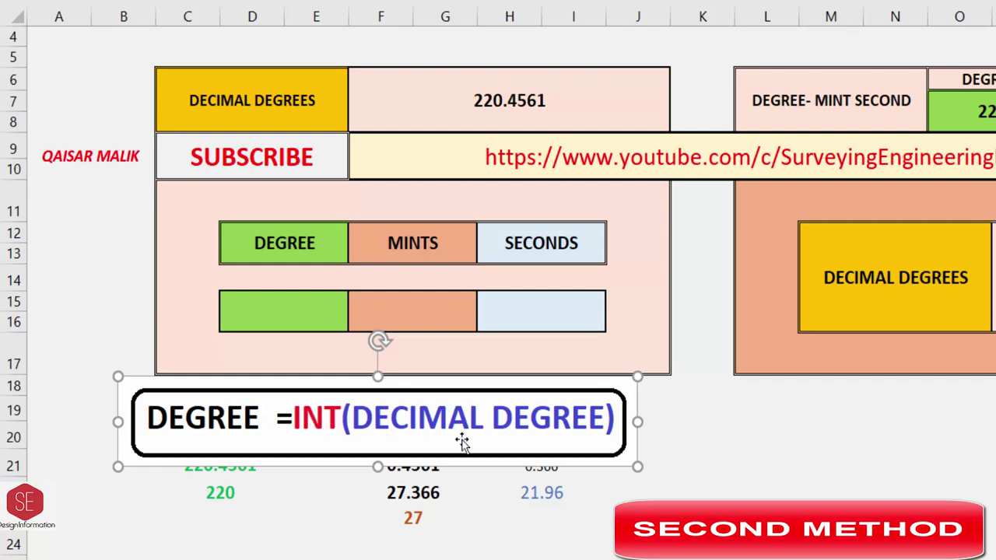
- Enter =INT(F6) in D15 so DEGREE returns 220
left_click(268, 311)
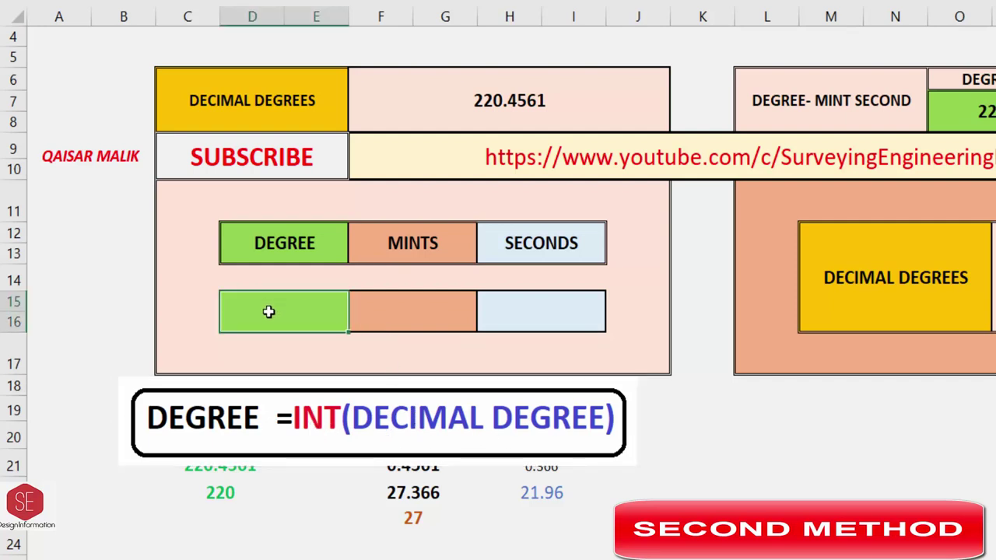
type("=(")
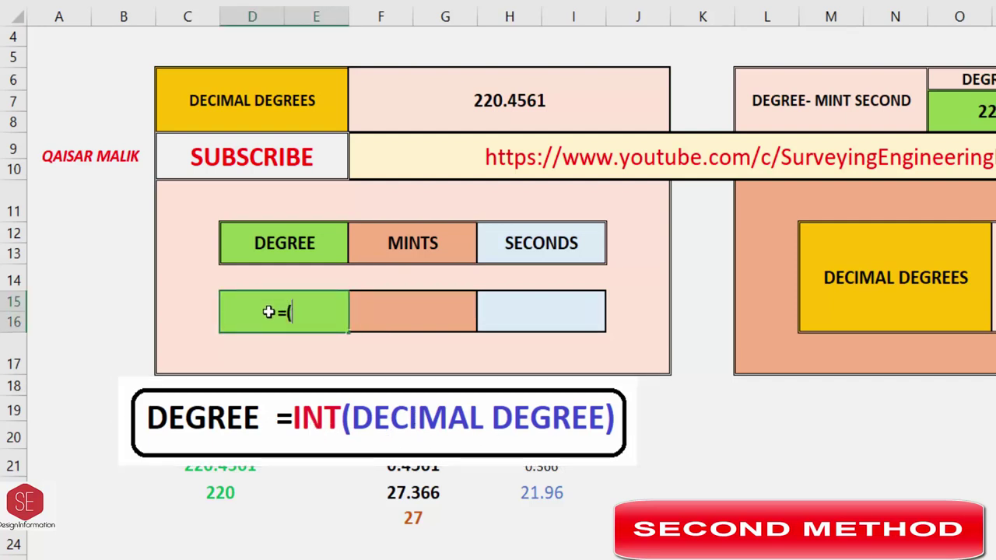
type("INT")
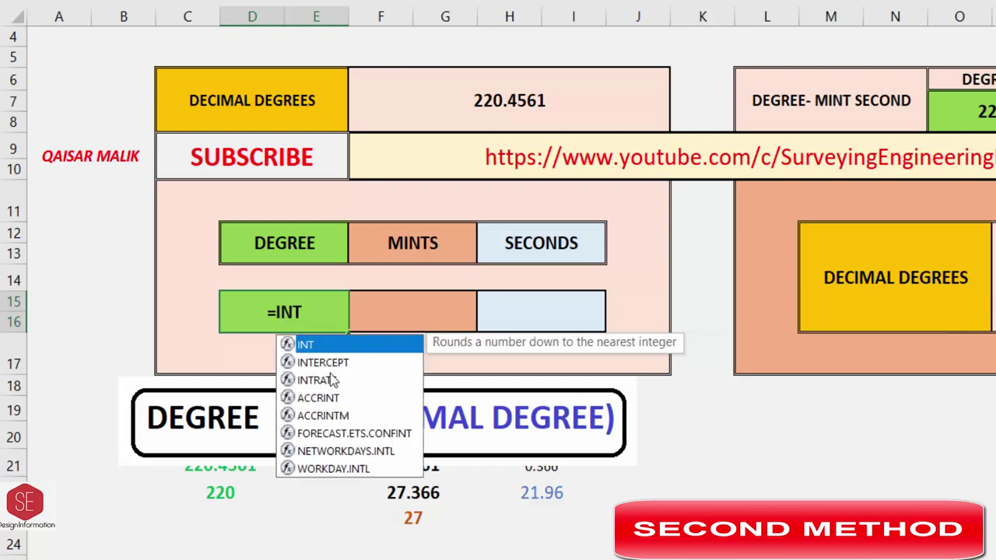
double_click(321, 352)
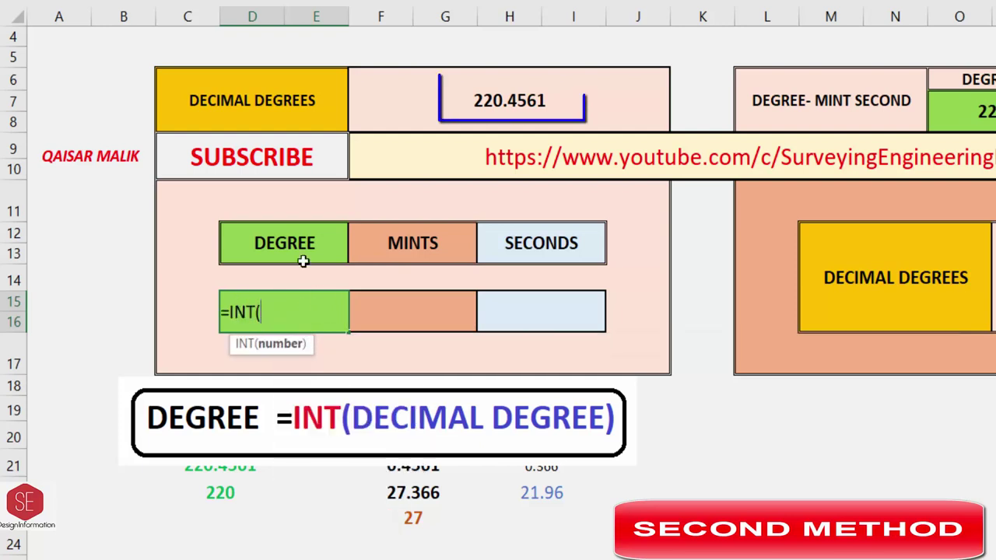
left_click(525, 89)
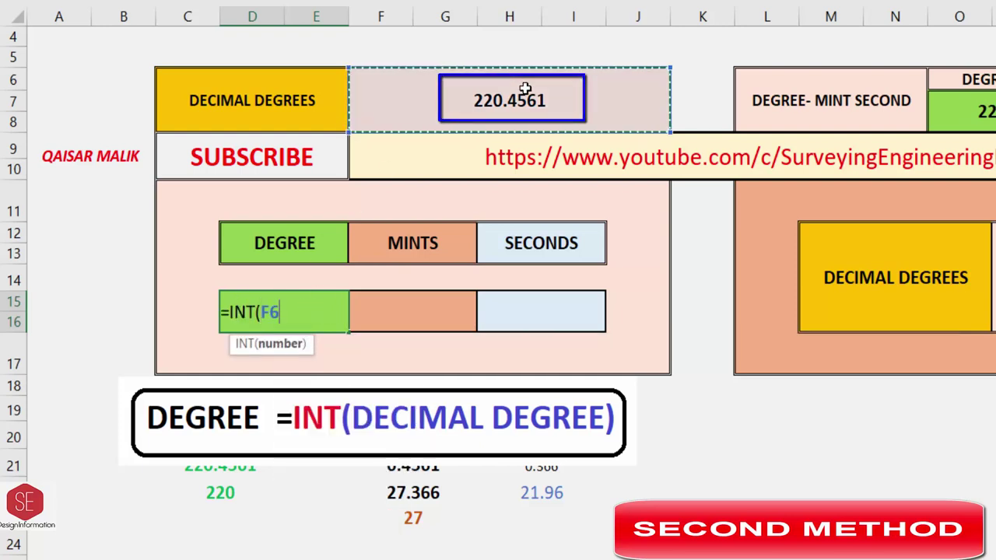
type(")")
key("Return")
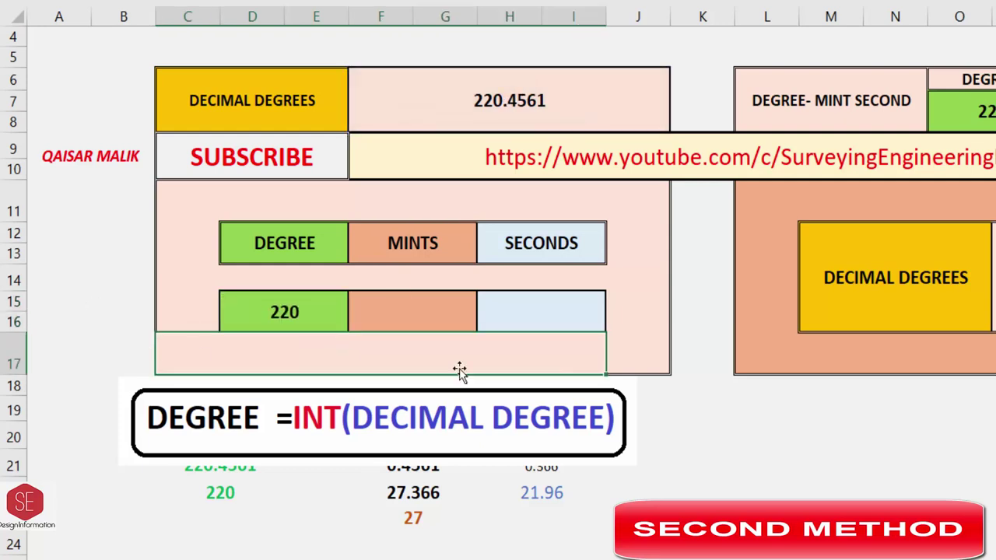
left_click(307, 319)
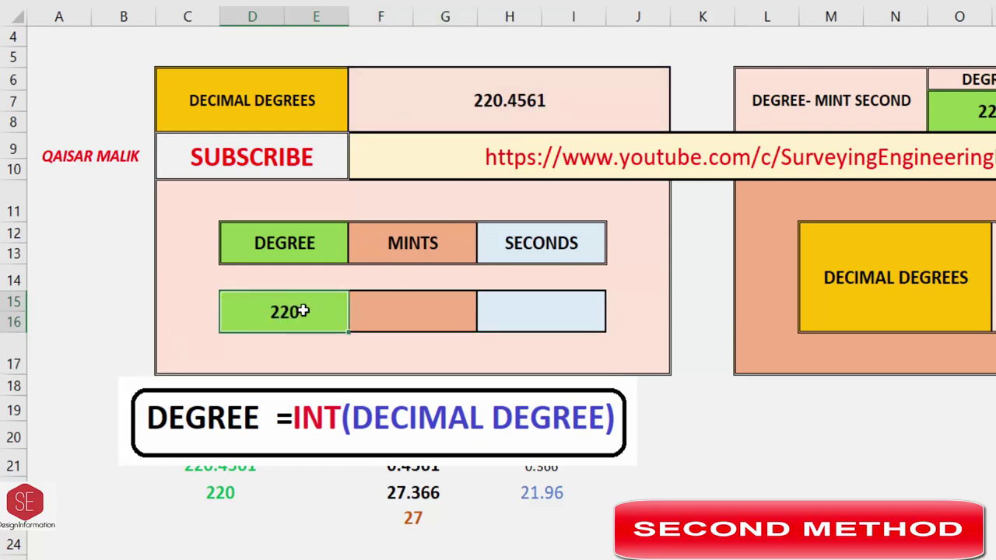
- Delete the DEGREE formula note box from the sheet
left_click(405, 309)
left_click(372, 421)
key("Delete")
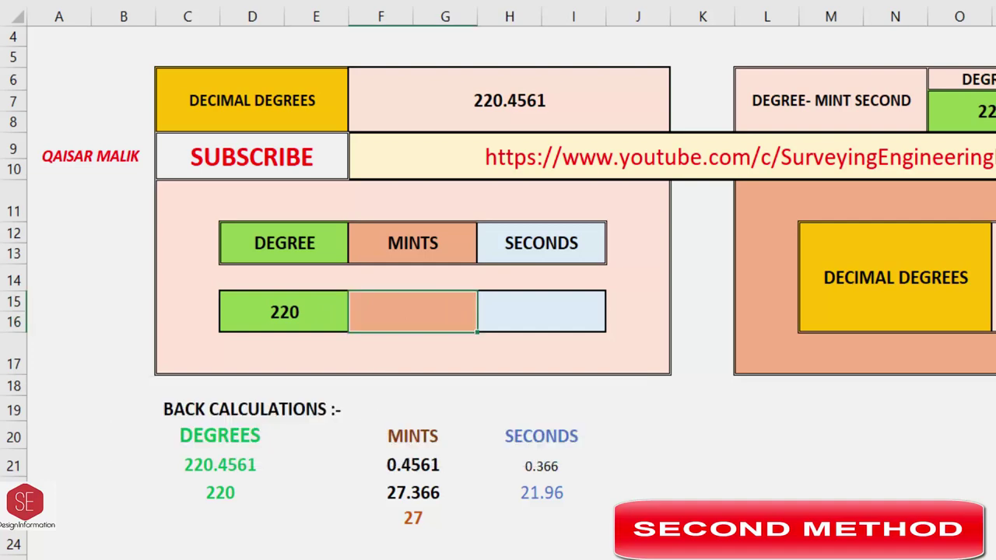
left_click(350, 352)
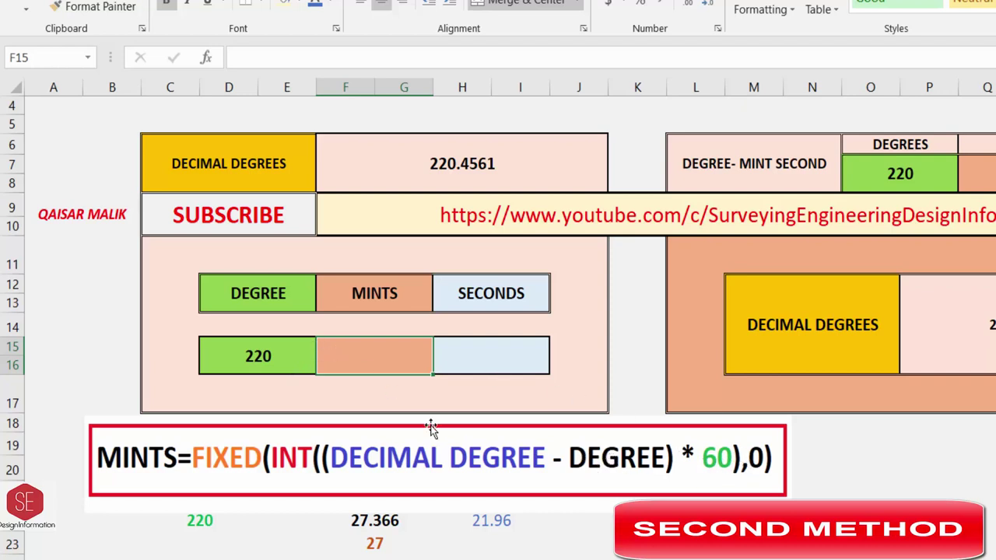
- Enter =FIXED(INT((F6-D15)*60),0) in F15 so MINTS returns 27
type("=F")
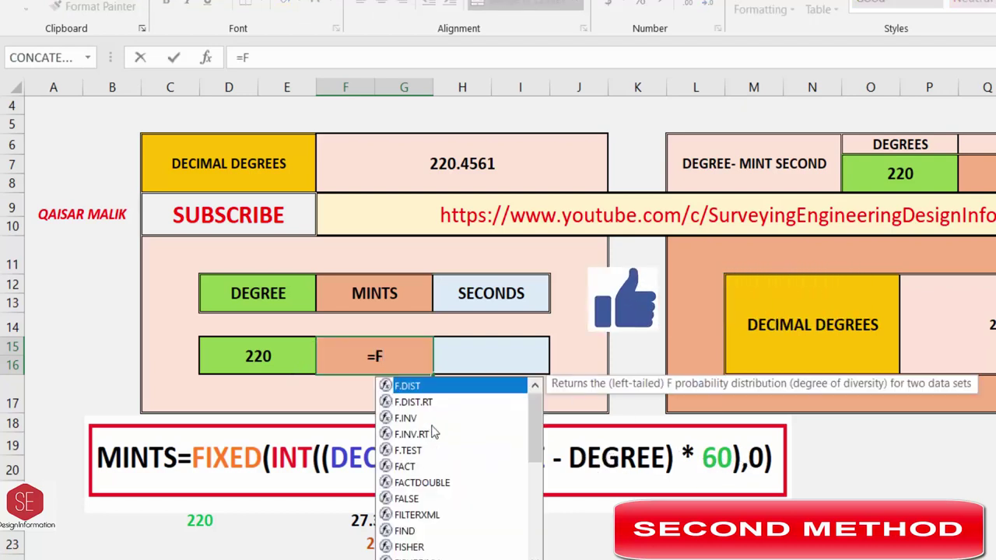
type("IX")
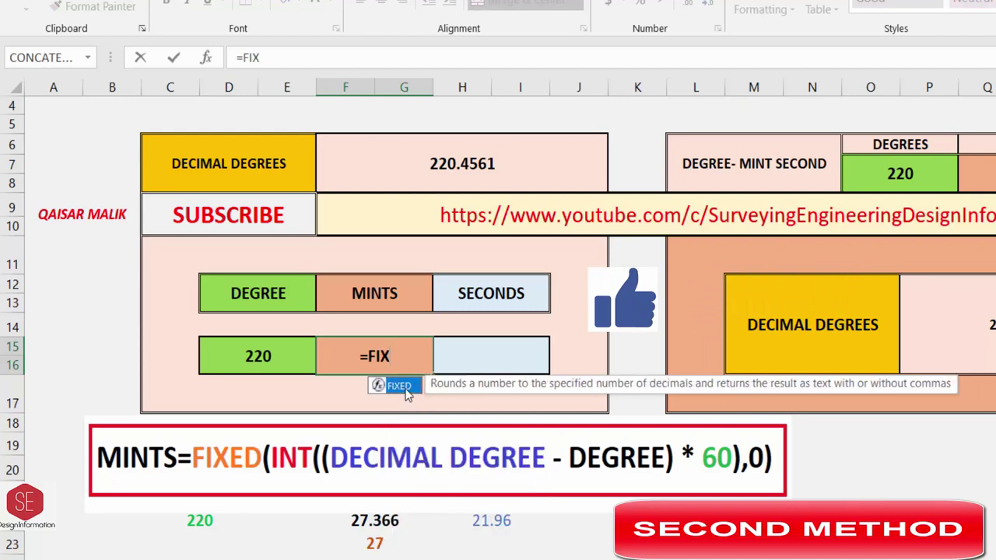
double_click(406, 391)
type("I")
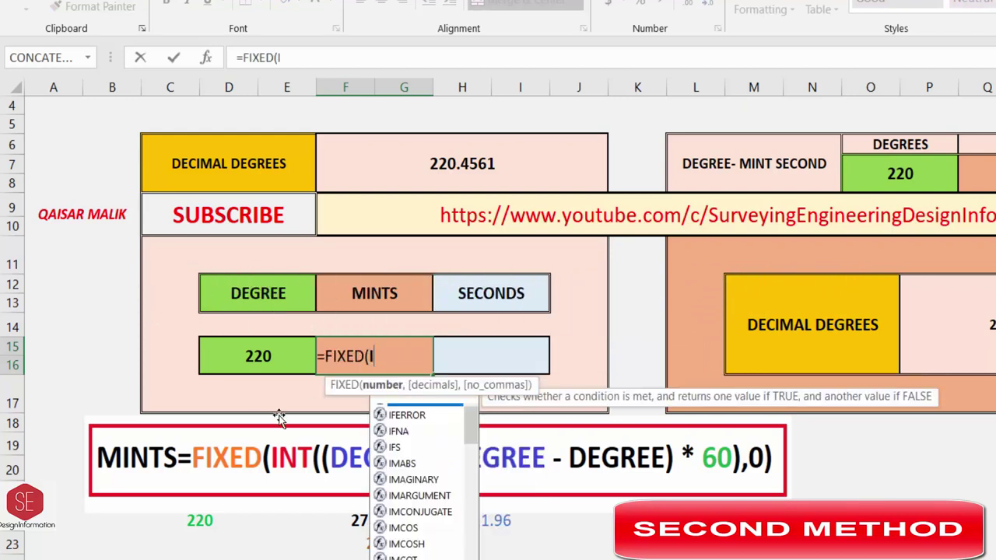
type("NT")
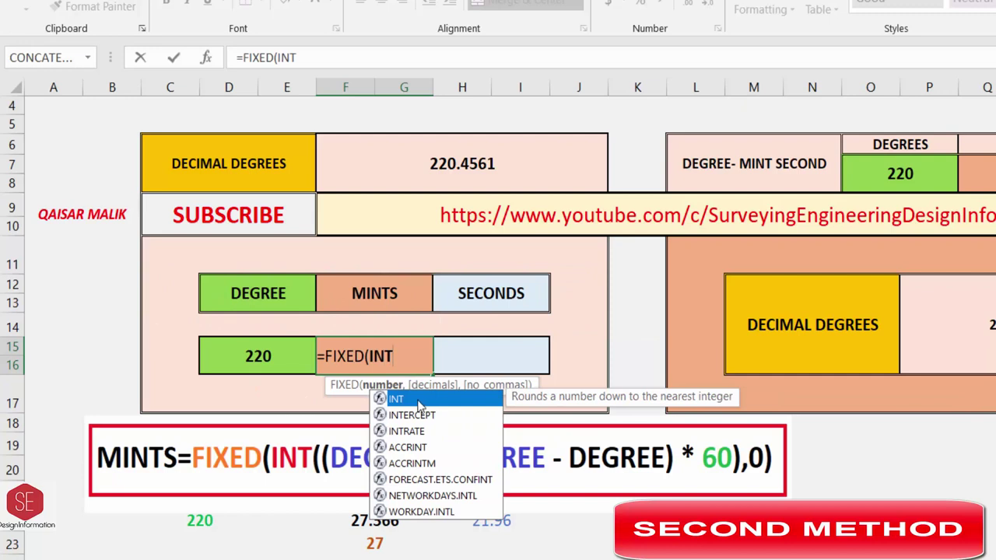
double_click(418, 401)
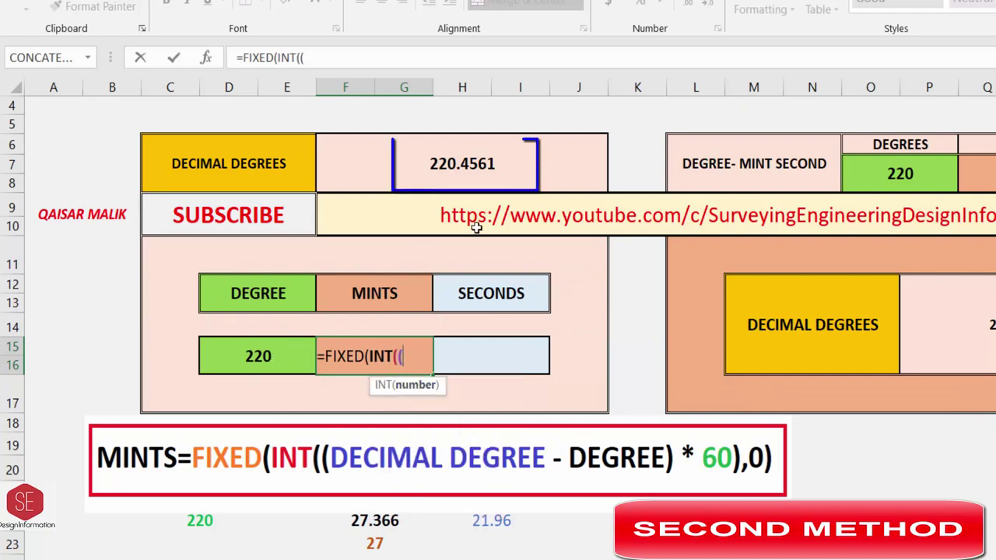
left_click(440, 181)
type("-")
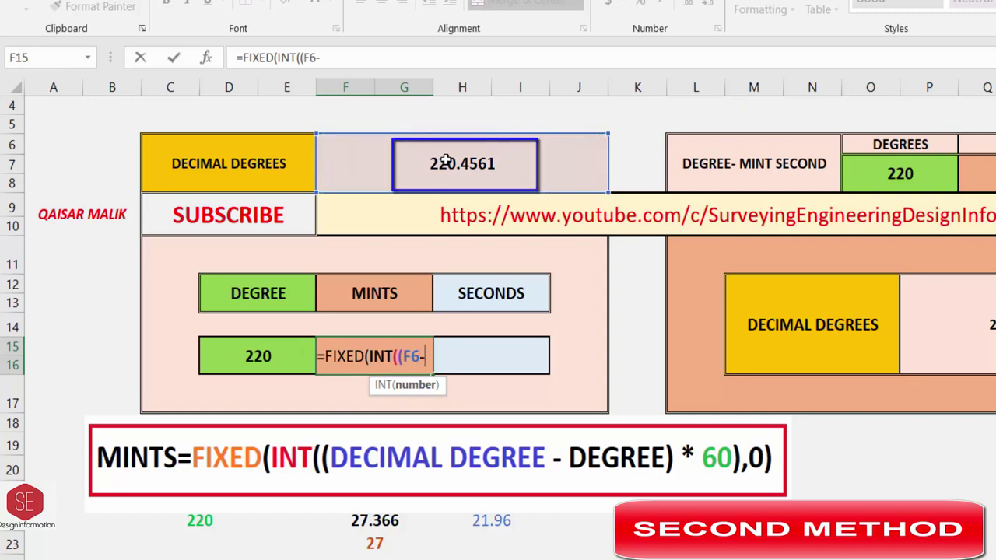
left_click(286, 357)
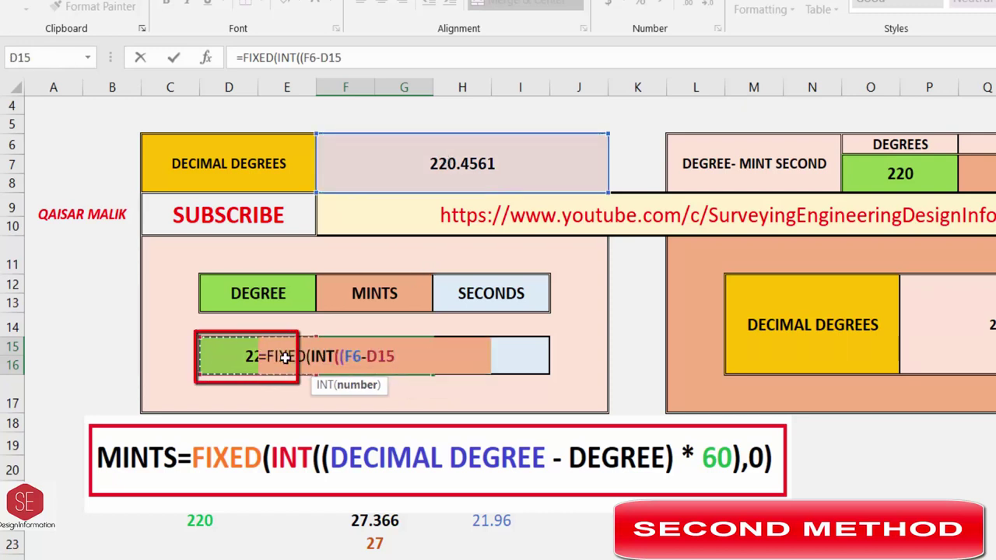
type(")*60")
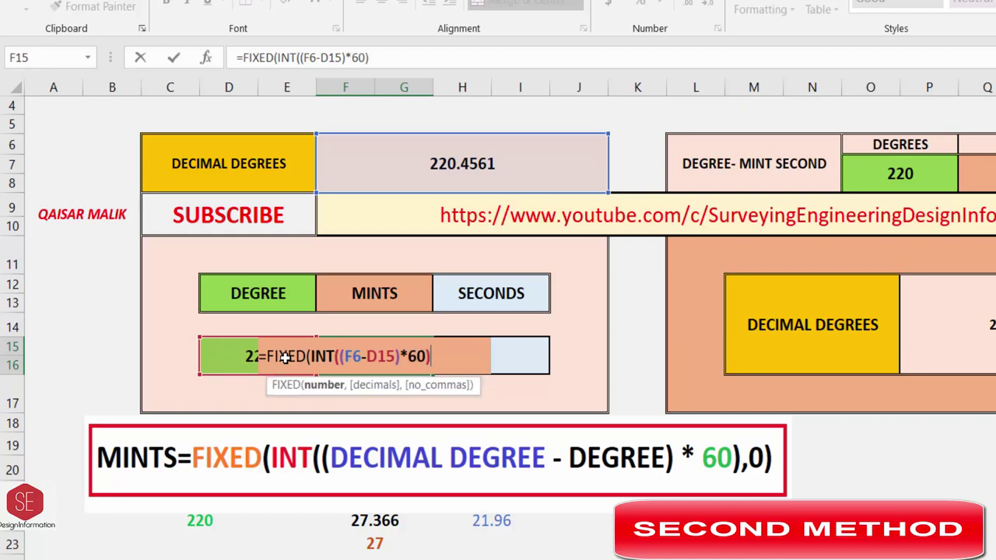
type(",0")
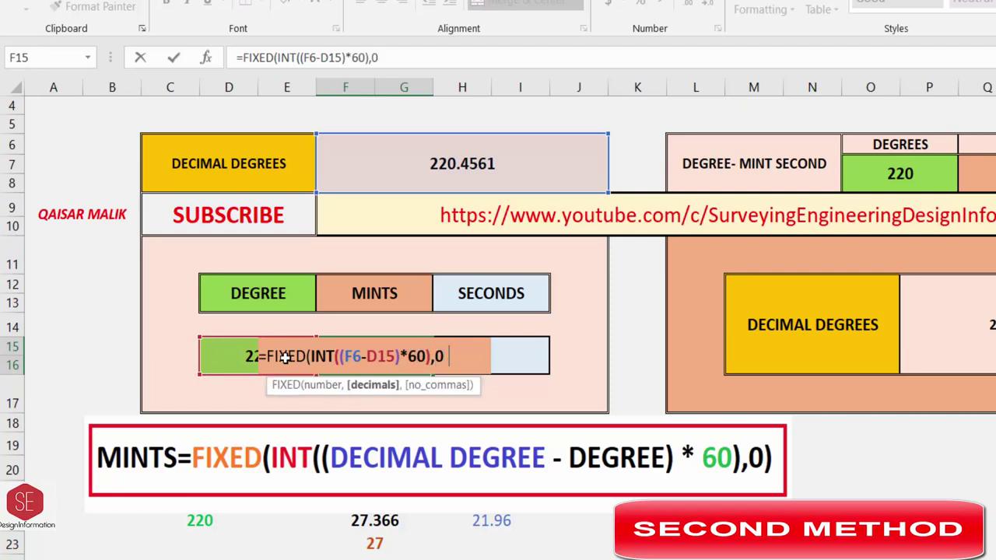
type(")")
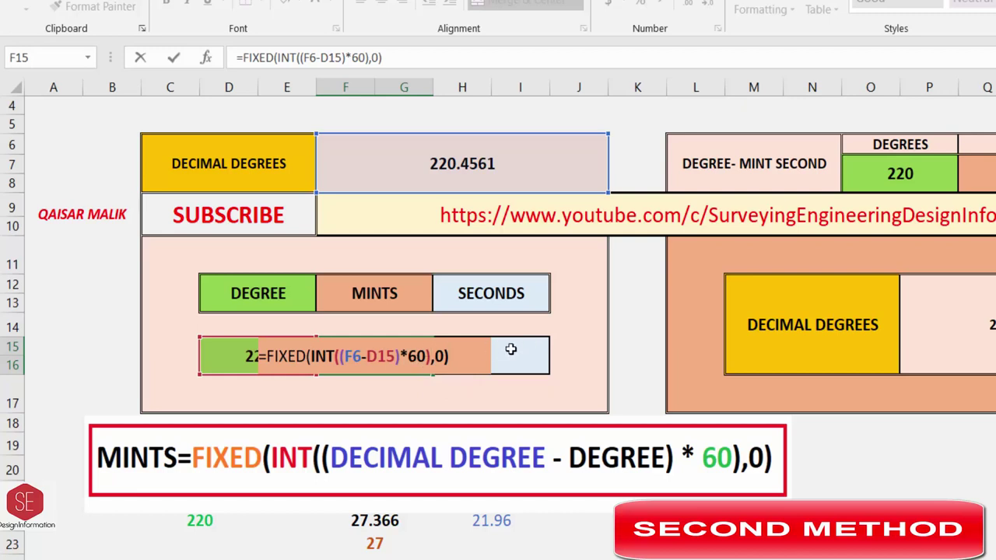
key("Return")
- Check the 27 minutes result against the back-calculated minutes in F23
left_click(377, 354)
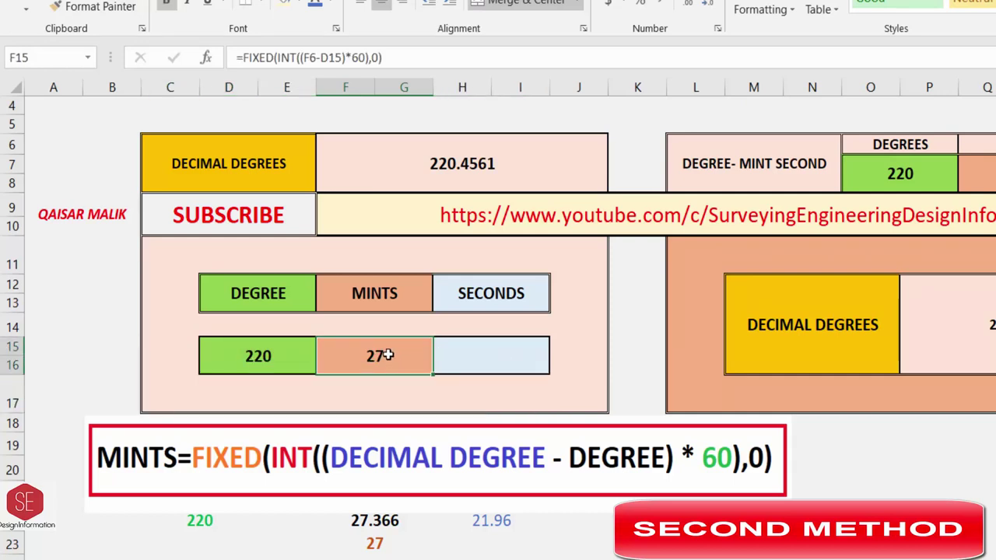
left_click(379, 549)
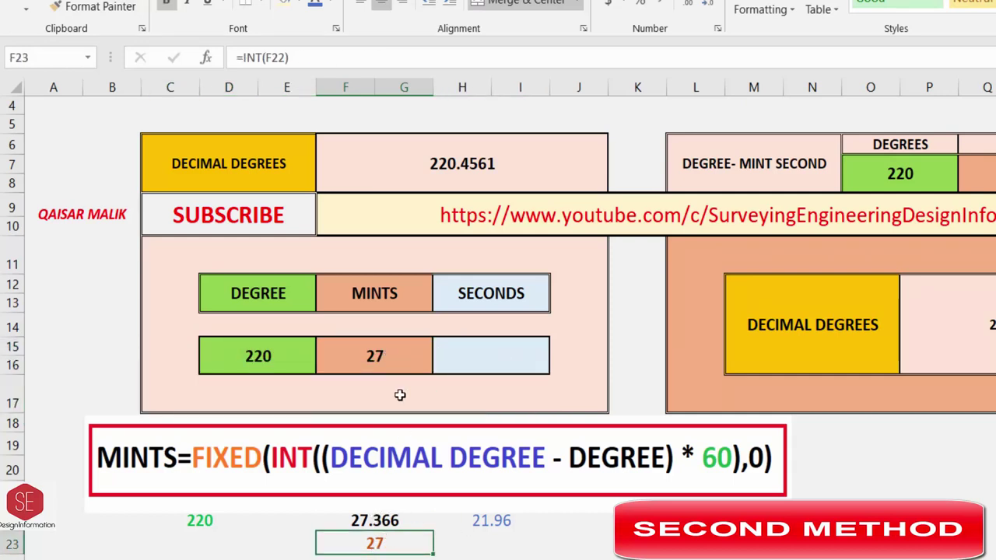
left_click(402, 362)
- Remove the MINTS formula picture from the sheet
left_click(483, 490)
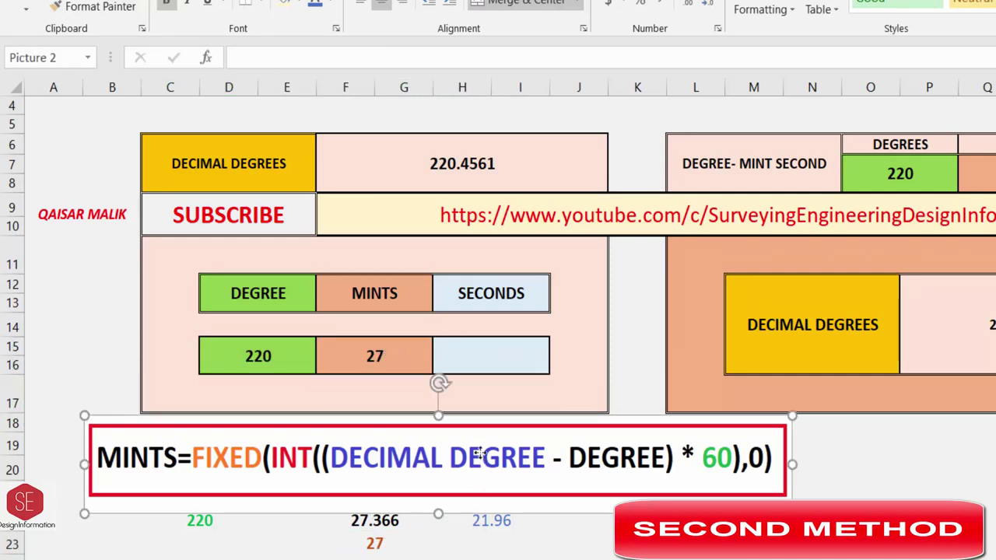
left_click(507, 371)
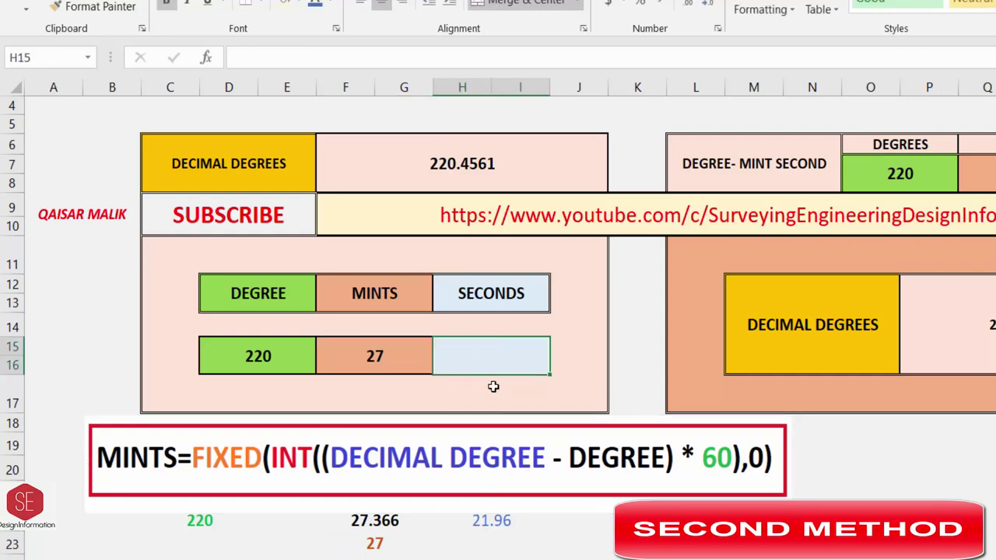
left_click(535, 444)
key("Escape")
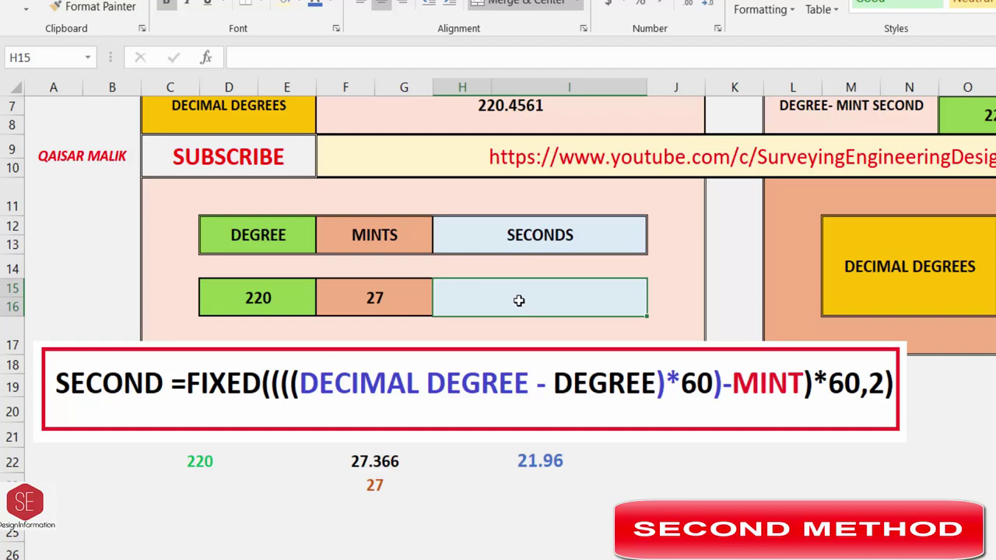
- Enter =FIXED((((F6-D15)*60)-F15)*60,2) in H15 so SECONDS returns 21.96
type("=FI")
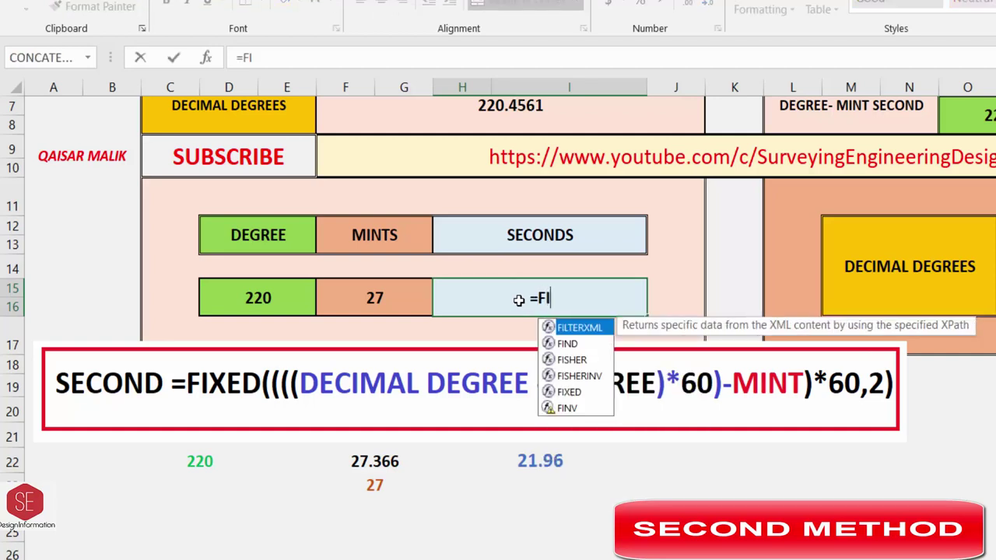
type("X")
double_click(569, 330)
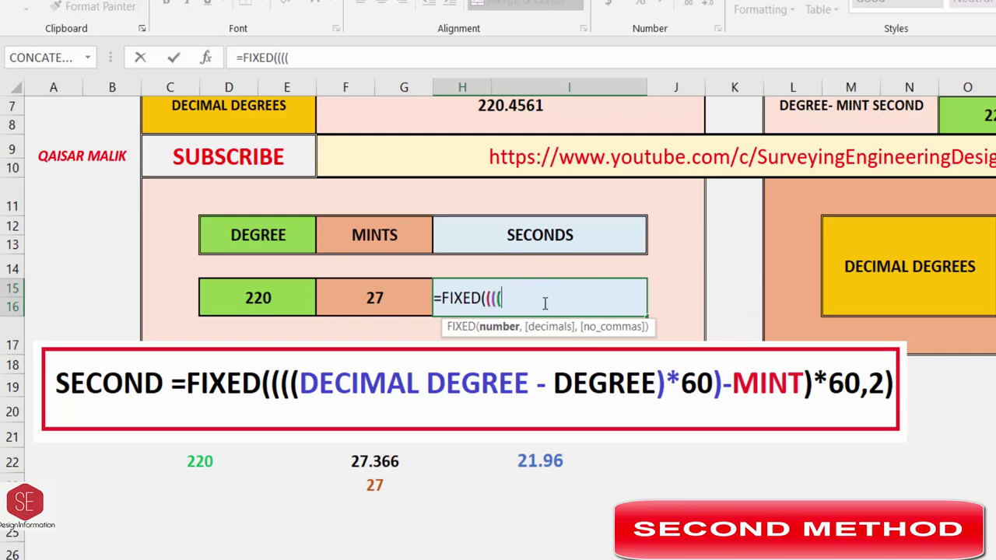
scroll(537, 175, "up", 1)
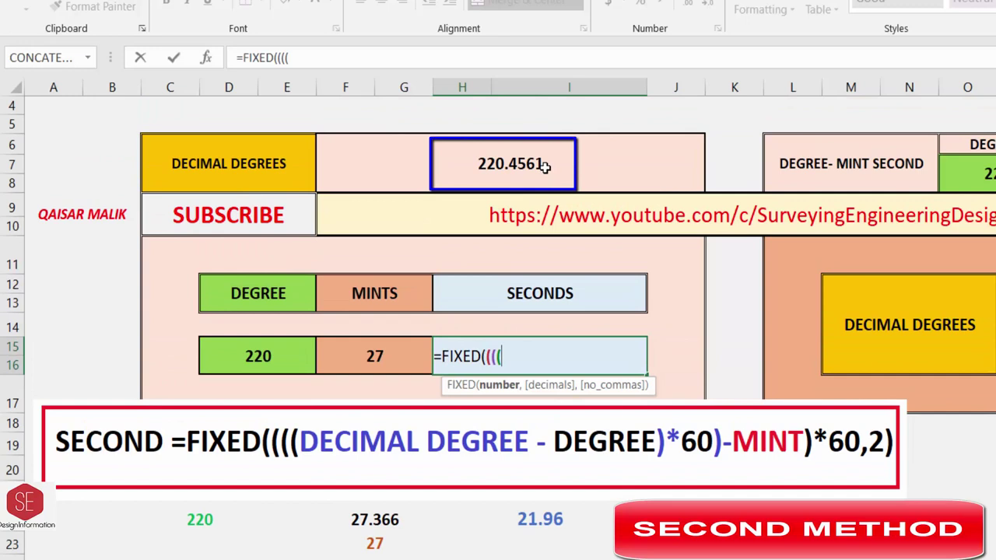
left_click(546, 165)
type("-")
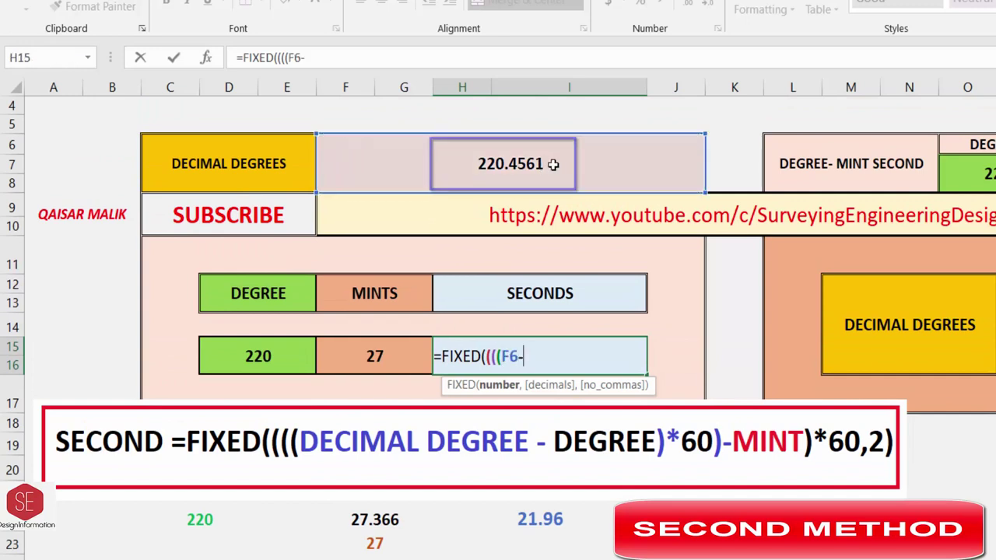
left_click(284, 349)
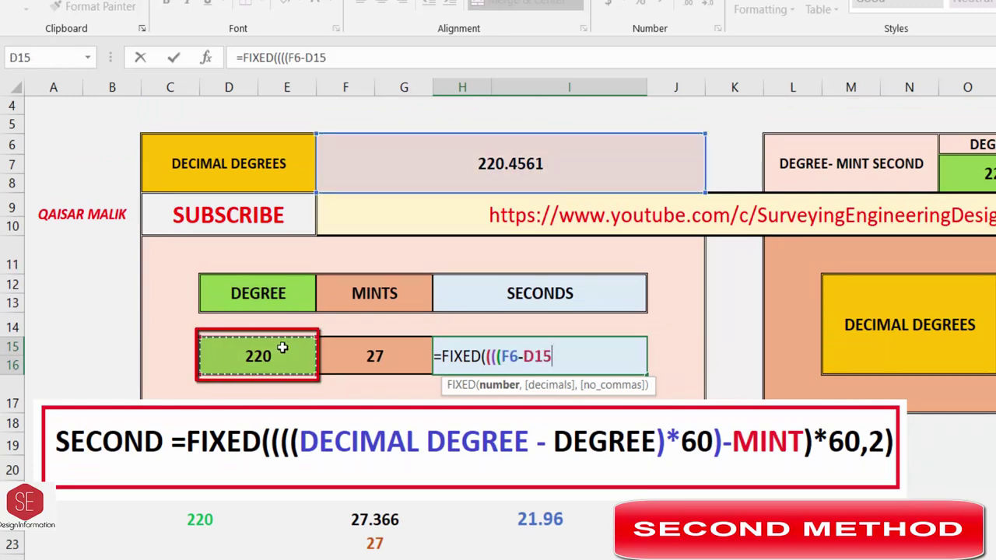
type(")*")
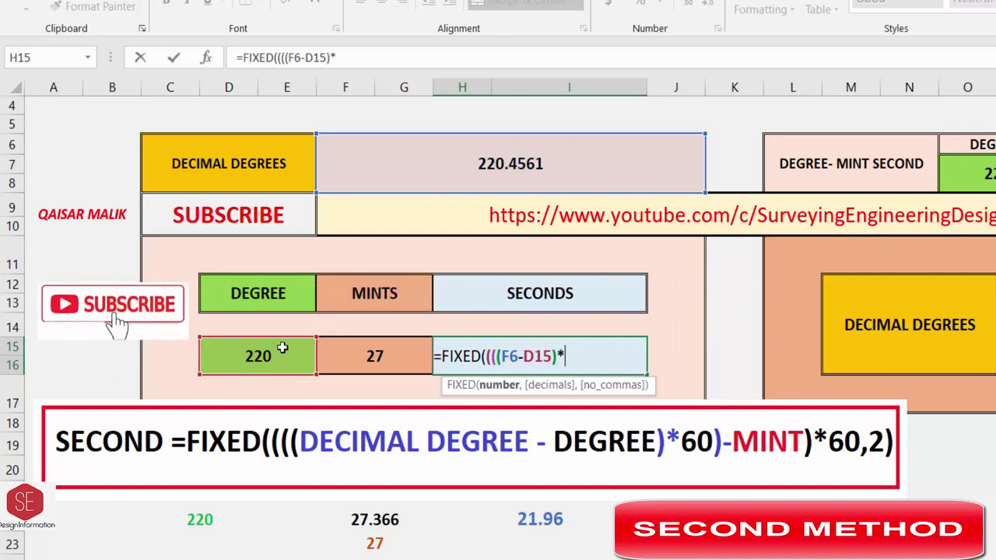
type("60)")
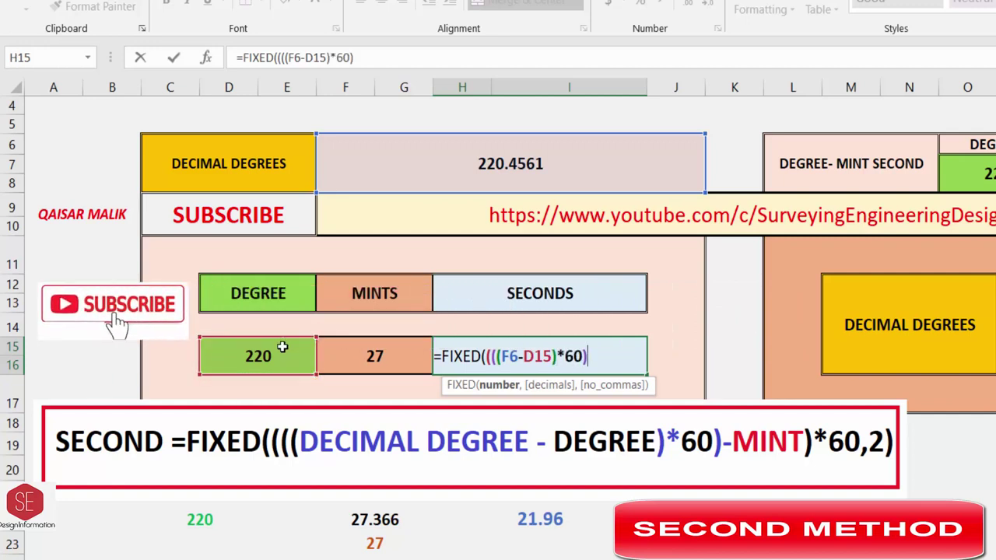
type("-")
left_click(368, 351)
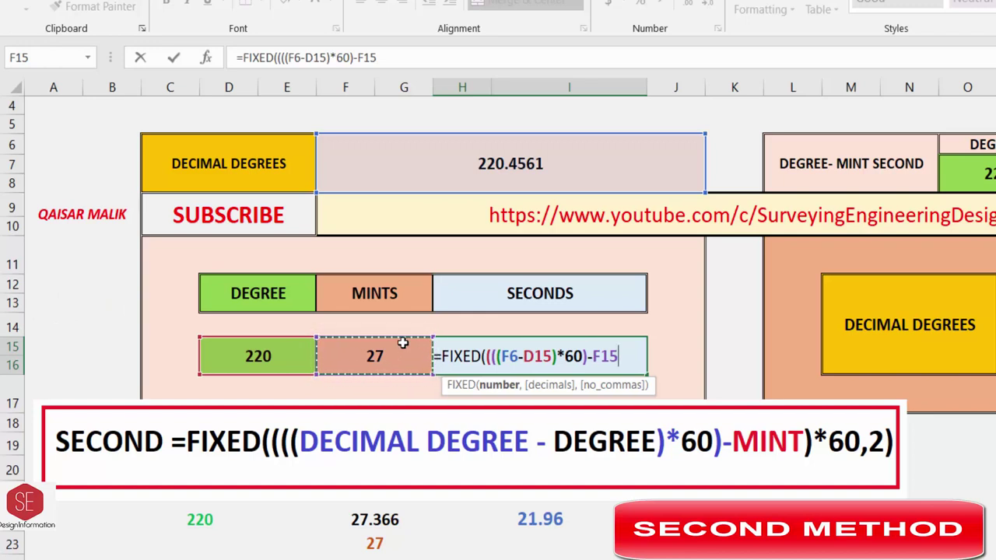
type(")*6")
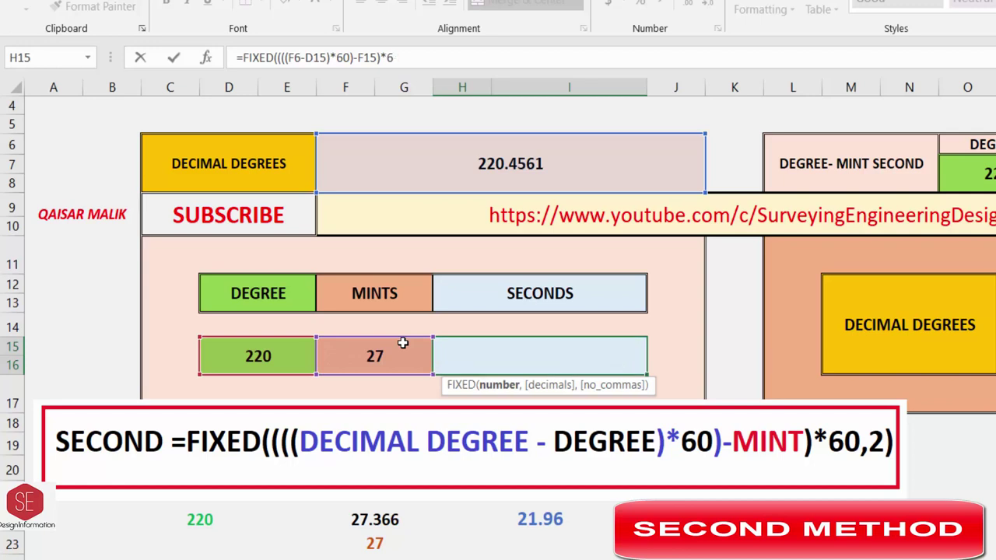
type("0")
type(",")
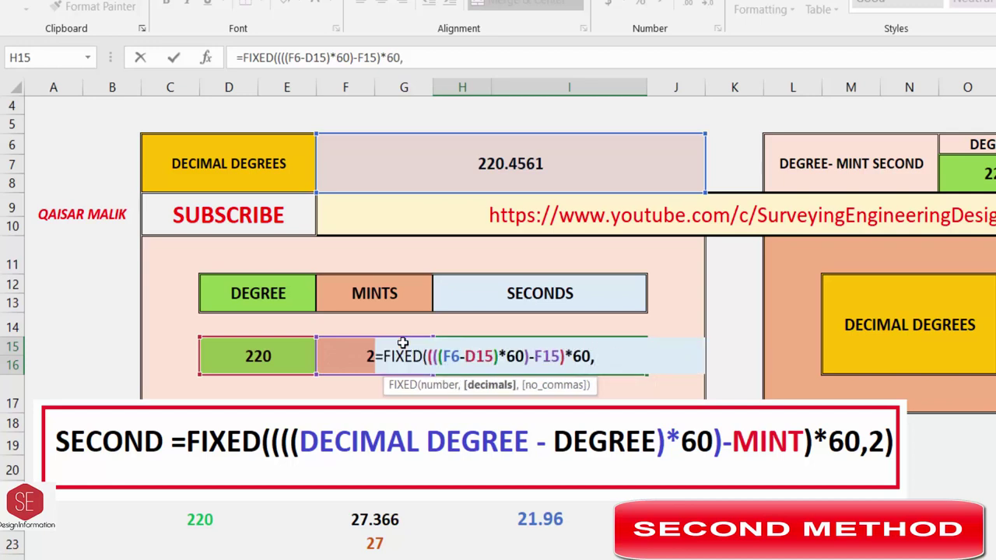
type("2)")
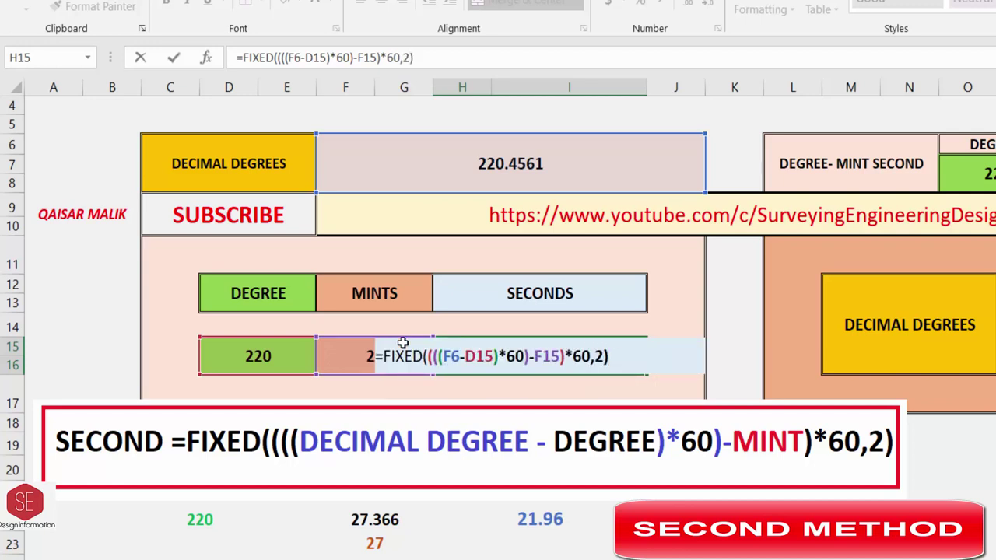
key("Return")
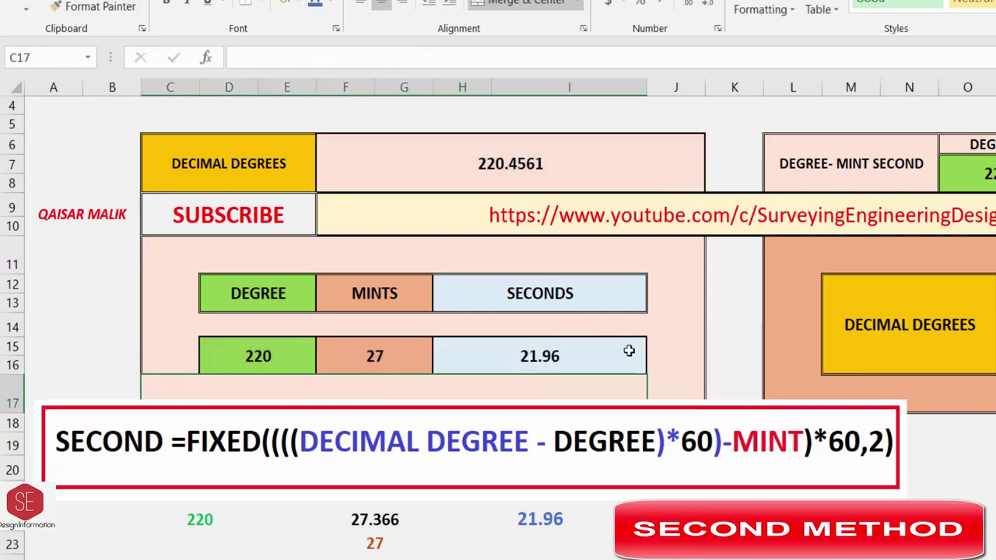
- Match 21.96 against the back-calculated seconds, then delete the SECOND formula picture
left_click(569, 356)
left_click(544, 520)
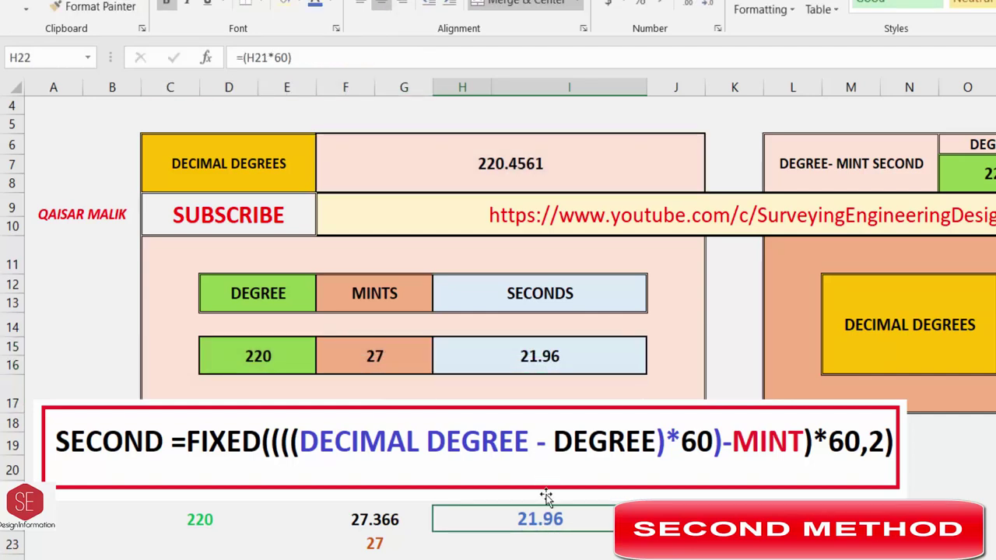
left_click(557, 353)
left_click(559, 528)
left_click(659, 436)
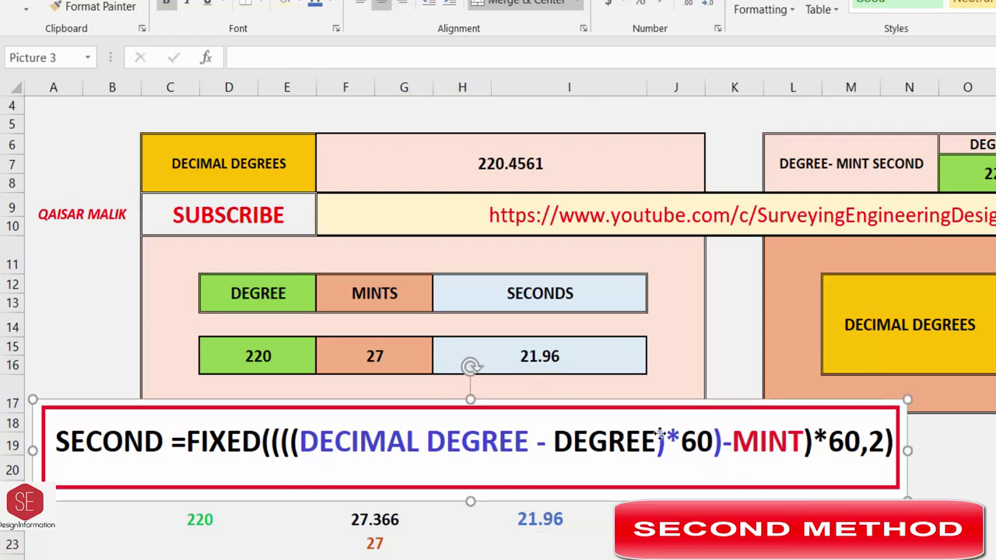
key("Delete")
left_click(484, 440)
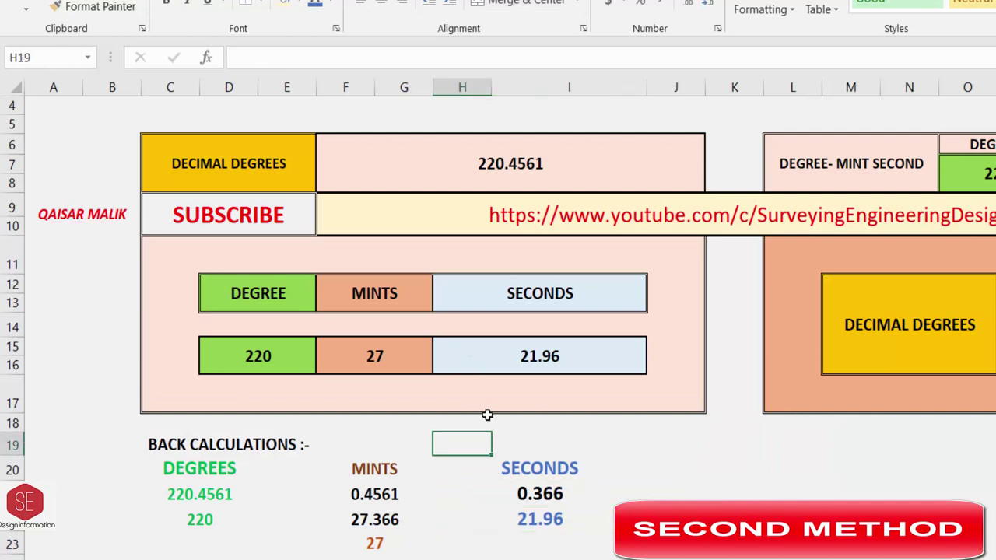
- Review the D15, F15 and H15 formulas against the back-calculated degrees and minutes
left_click(523, 363)
left_click(254, 362)
left_click(200, 516)
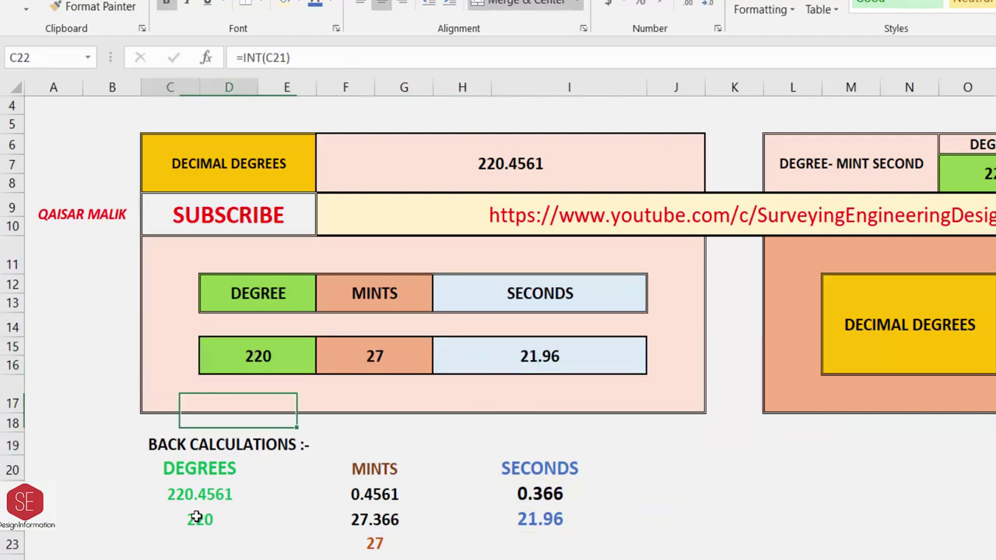
left_click(338, 551)
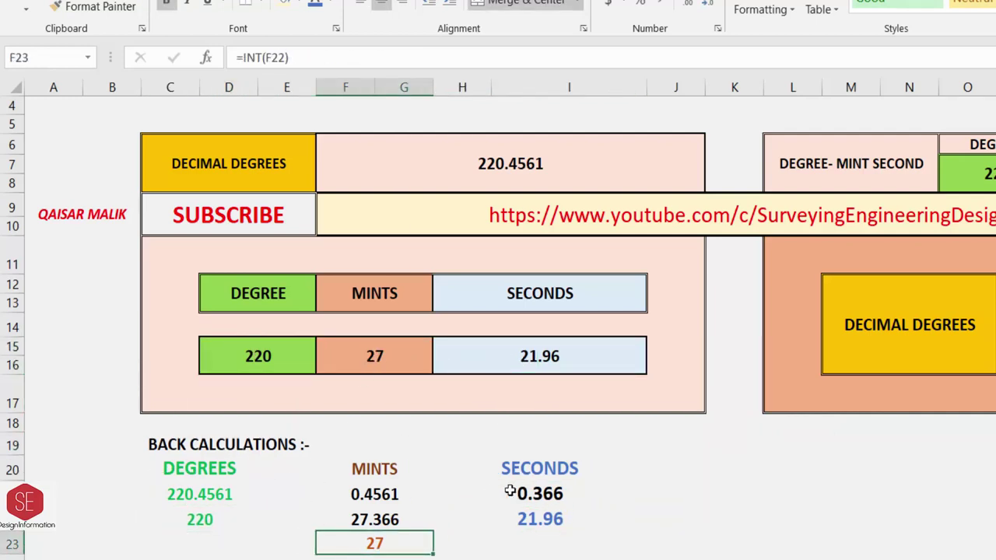
double_click(351, 354)
left_click(525, 342)
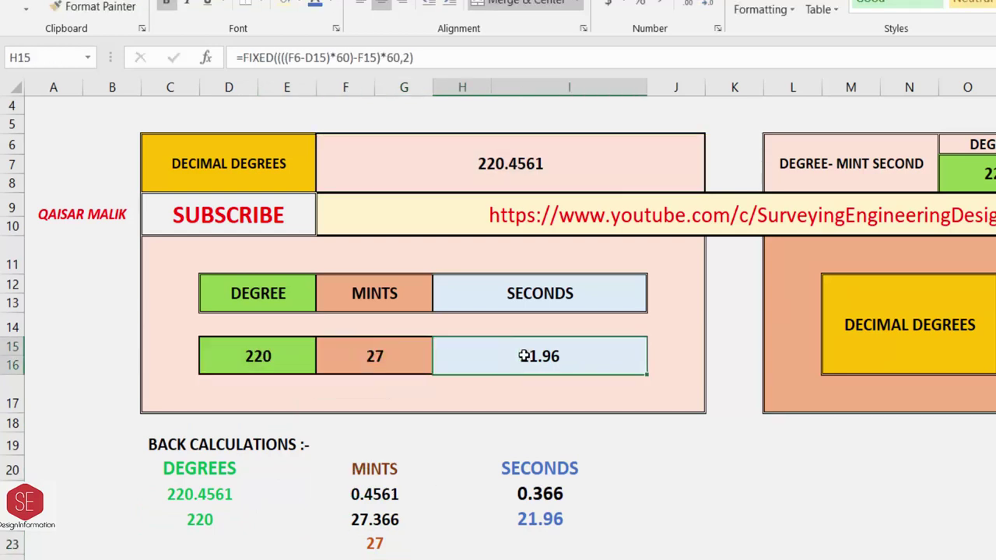
double_click(537, 351)
key("Escape")
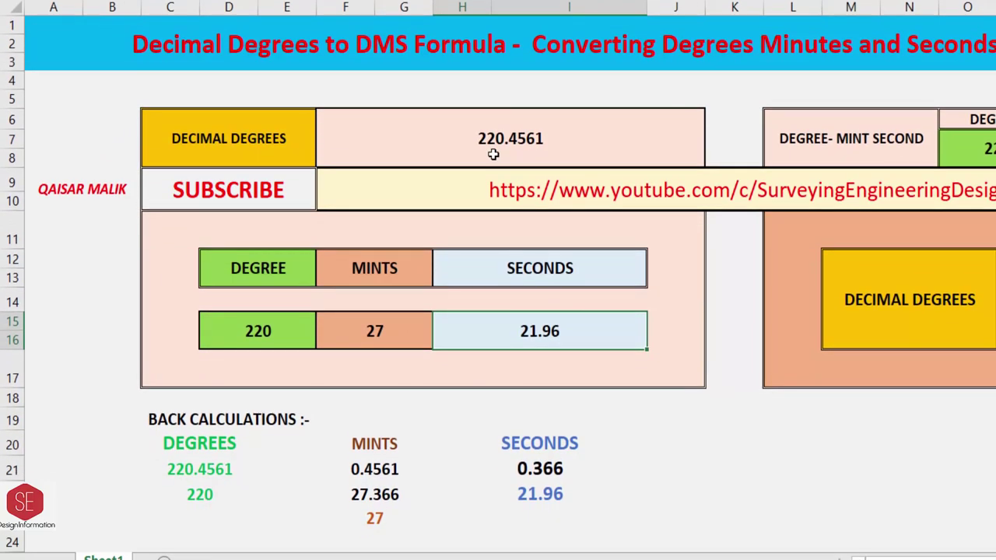
- Change the decimal degrees input to 345.9585 and switch to the Casio calculator
left_click(508, 155)
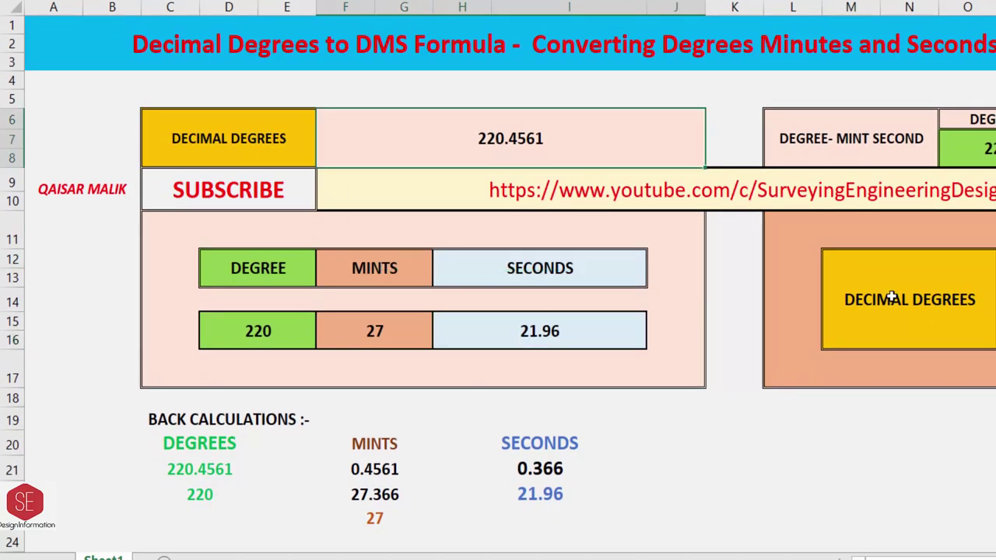
type("3")
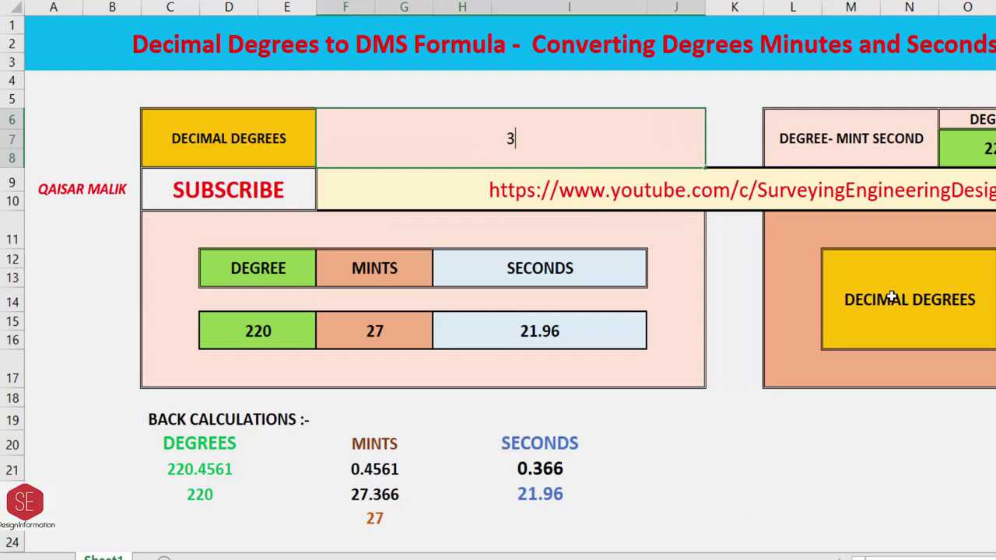
type("45.")
type("9585")
key("Return")
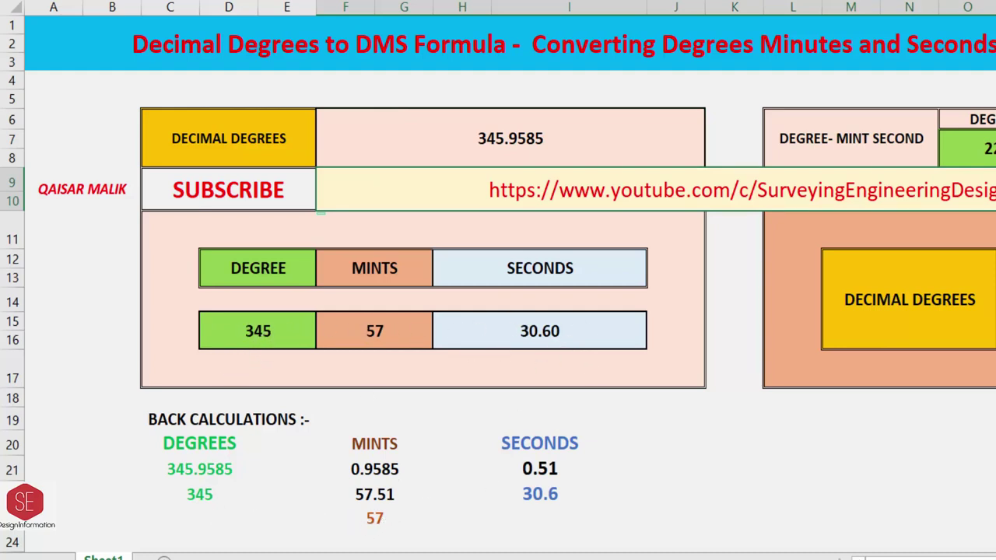
key("alt+Tab")
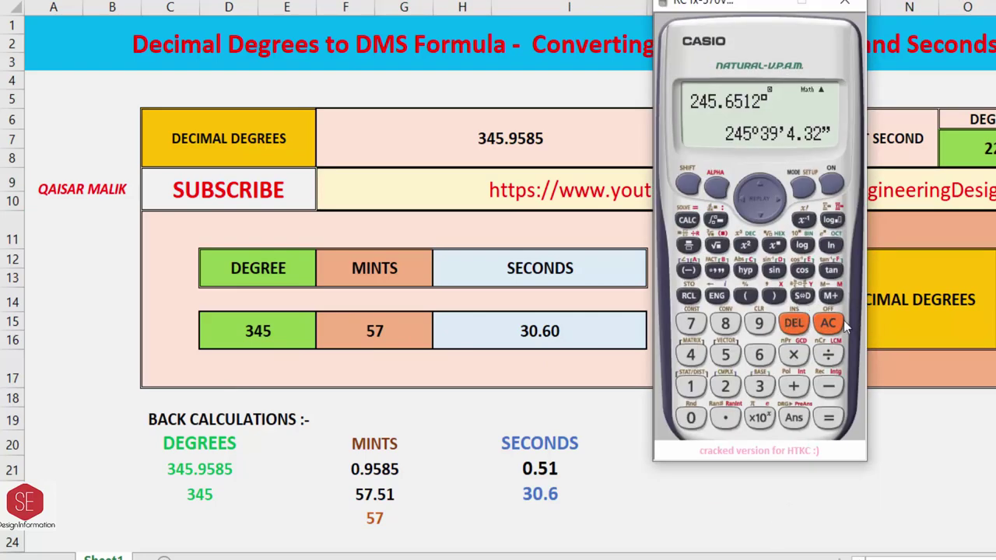
- Clear the Casio calculator, confirm 345.9585 equals 345°57'30.6", then close it
left_click(838, 322)
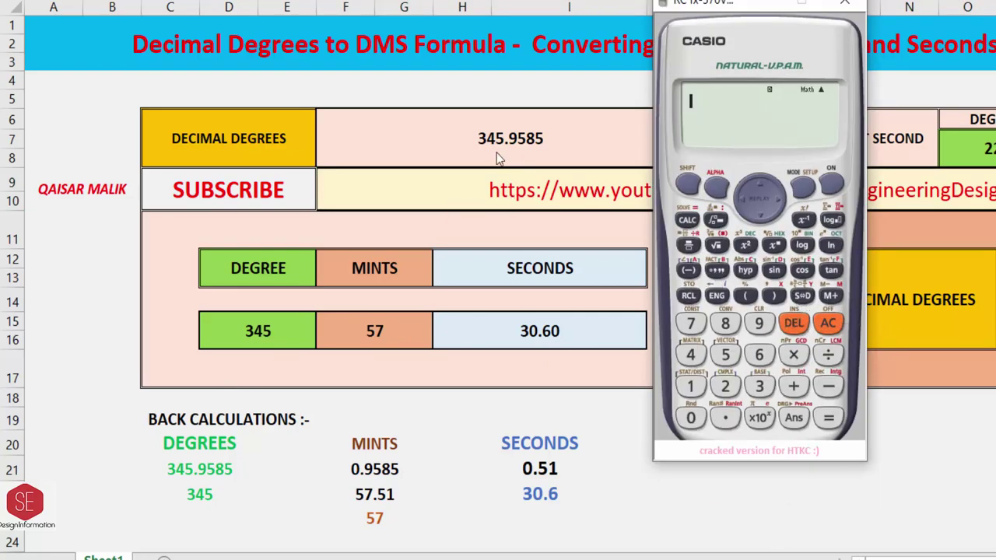
type("345")
type(".9585")
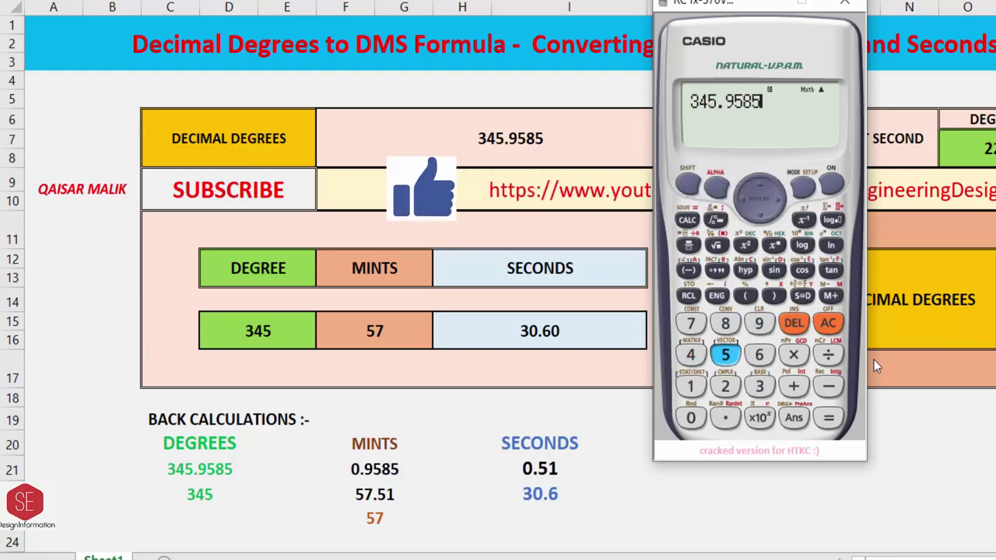
left_click(719, 272)
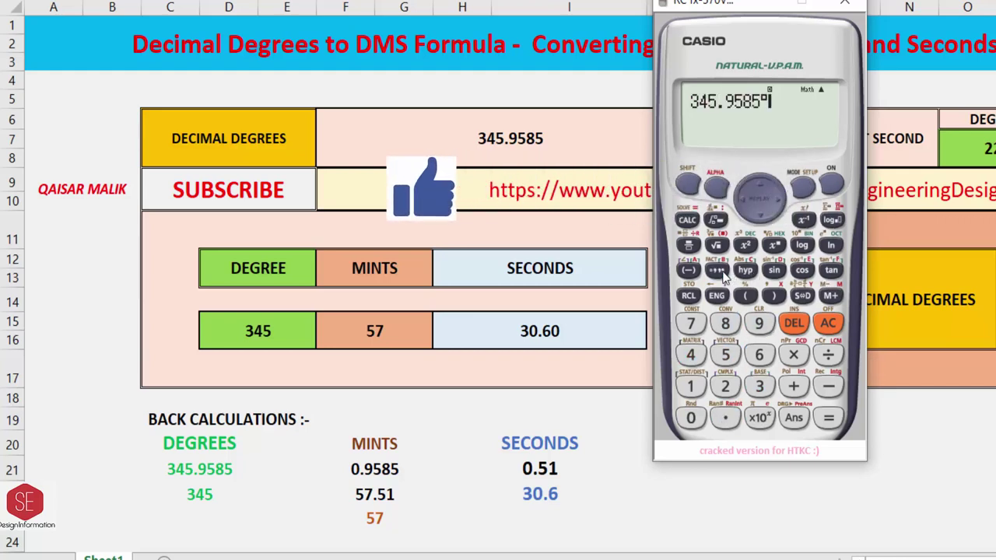
left_click(838, 421)
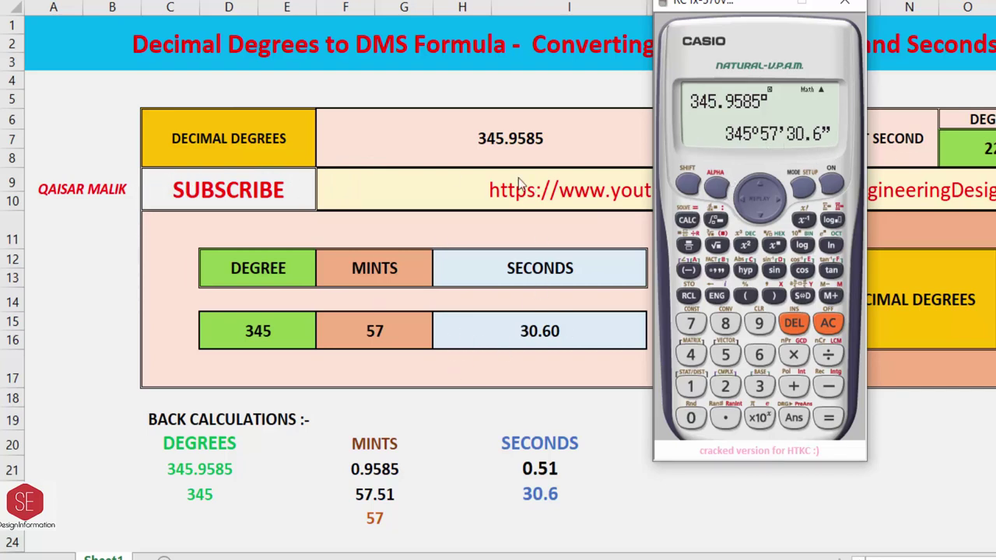
left_click(844, 3)
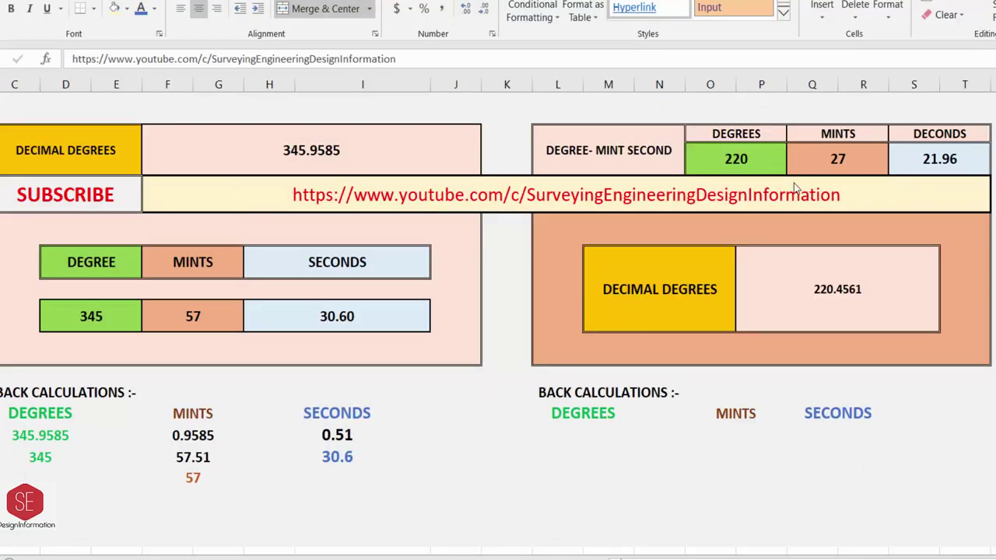
- Replace the DMS inputs in O7:S7 with 345, 57 and 30.6
left_click(795, 186)
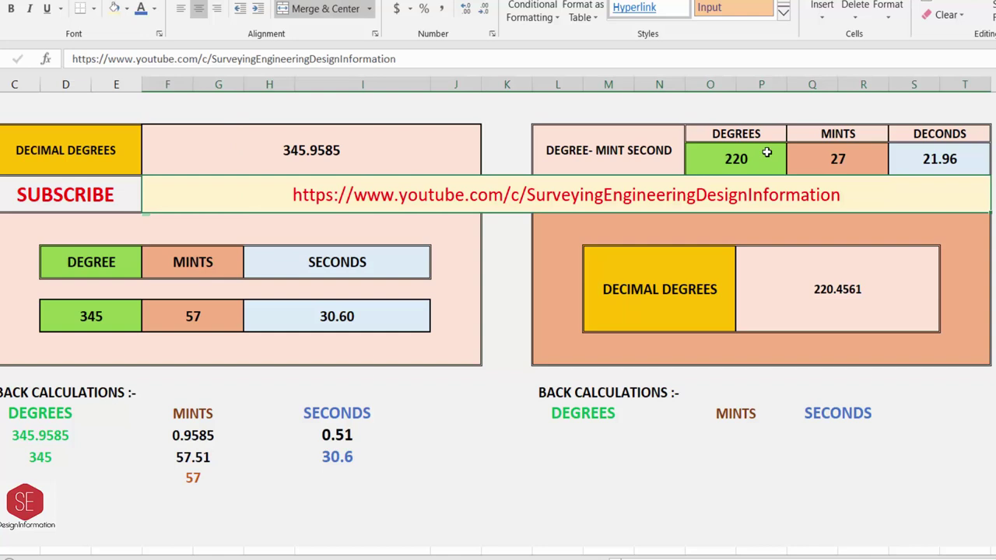
left_click(843, 161)
key("Right")
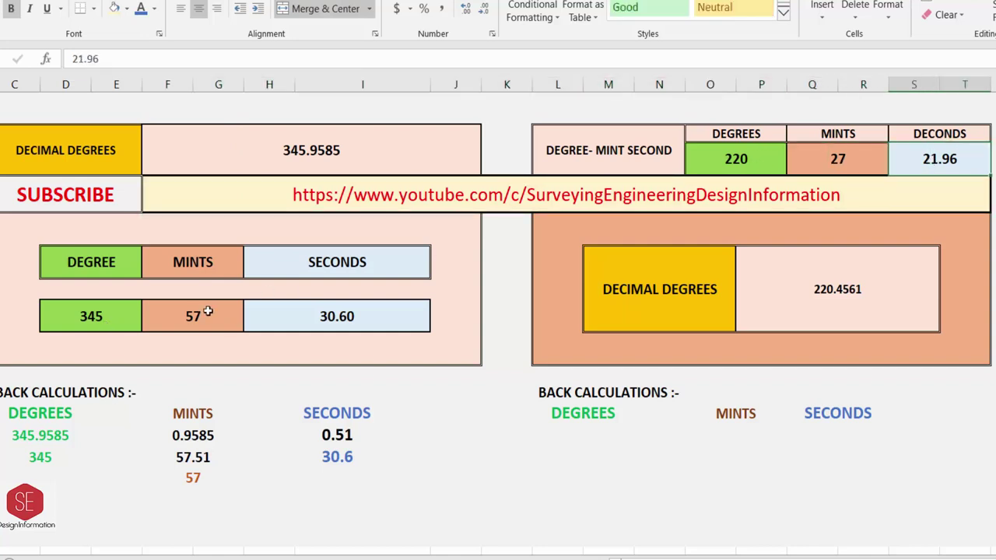
left_click_drag(735, 159, 889, 160)
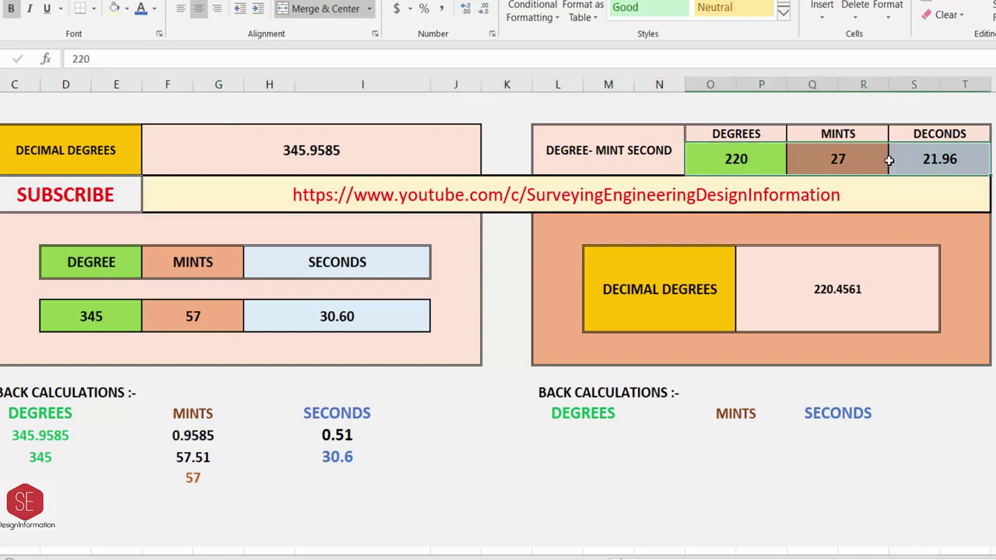
key("Delete")
left_click(773, 166)
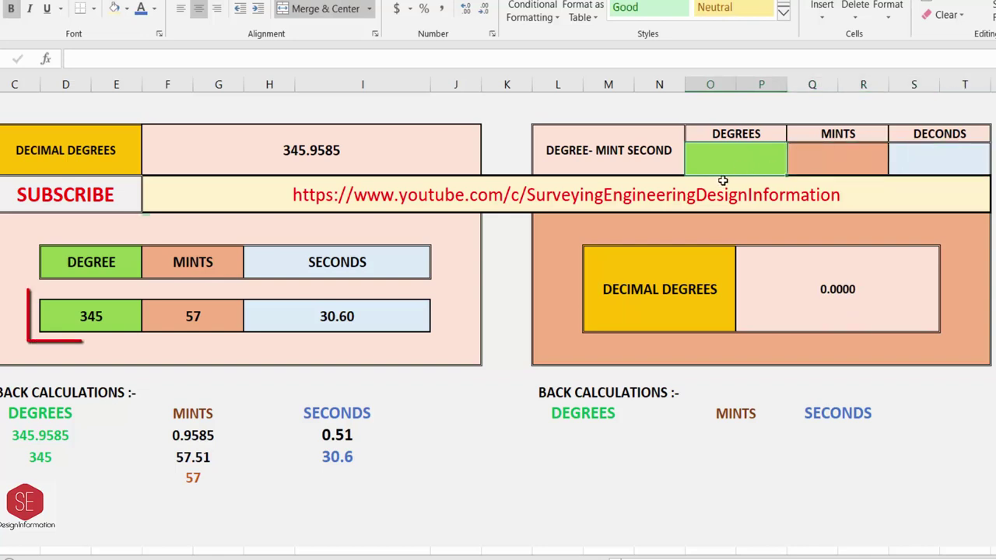
type("345")
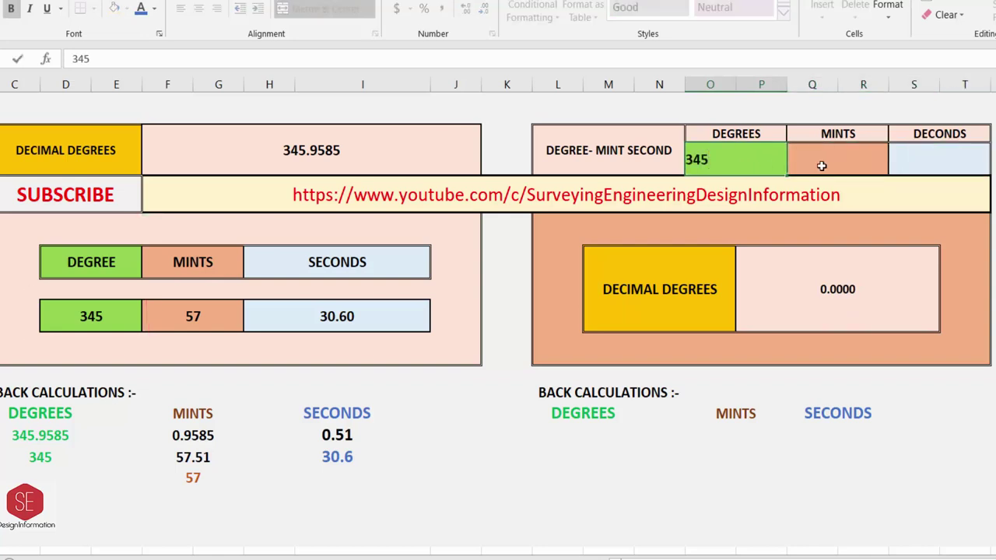
left_click(821, 165)
type("57")
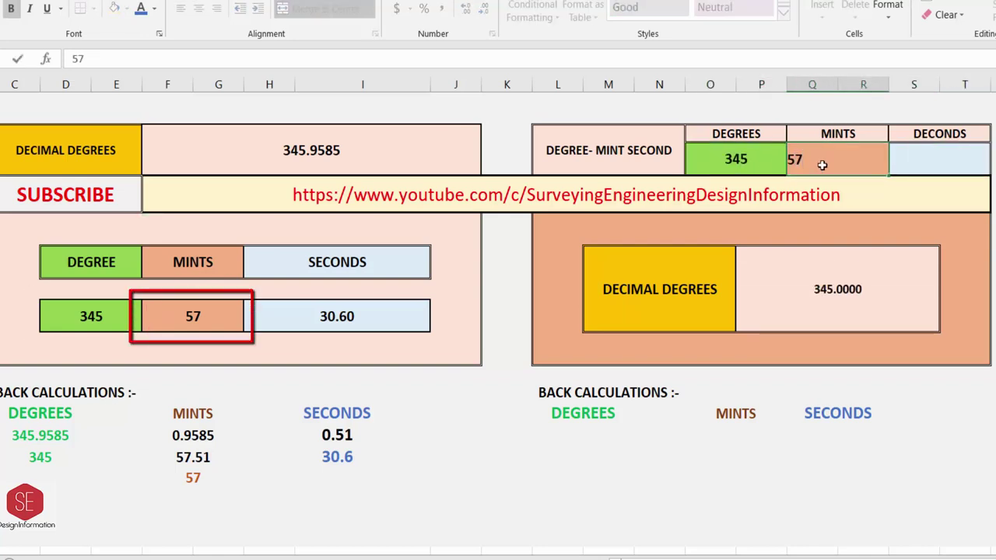
key("Tab")
type("30")
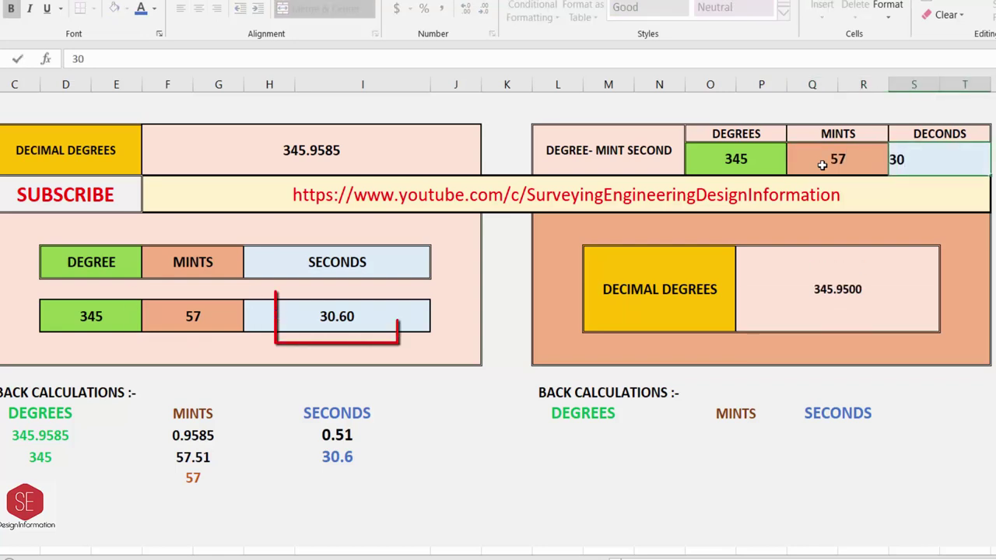
type(".6")
left_click(825, 162)
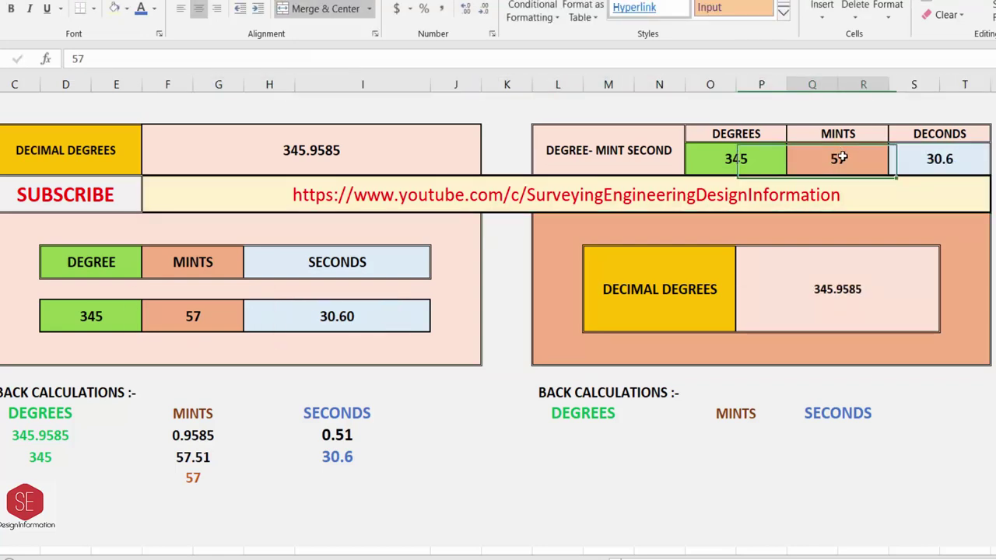
- Check the FIXED reverse result 345.9585 against the original decimal degrees
left_click(774, 161)
left_click(817, 299)
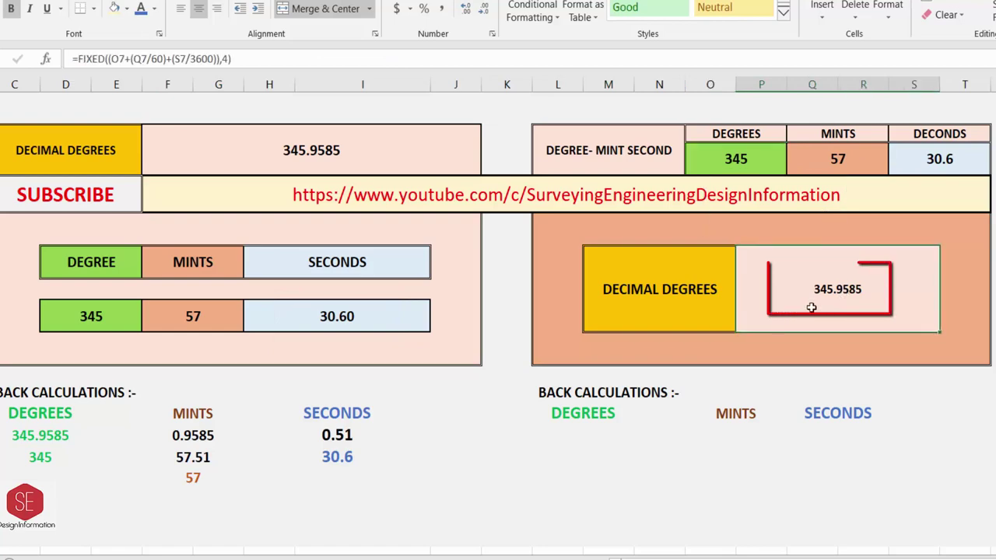
left_click(294, 164)
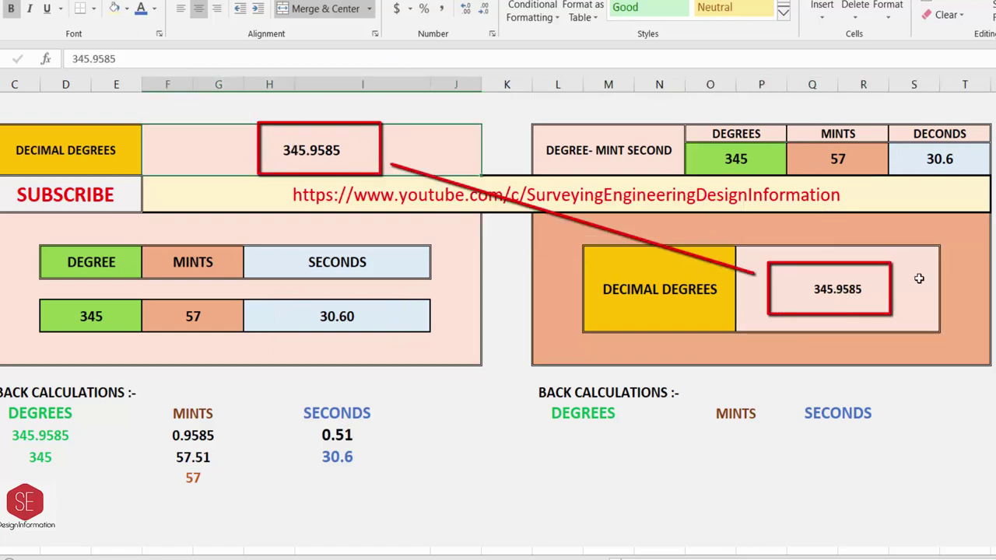
left_click(543, 393)
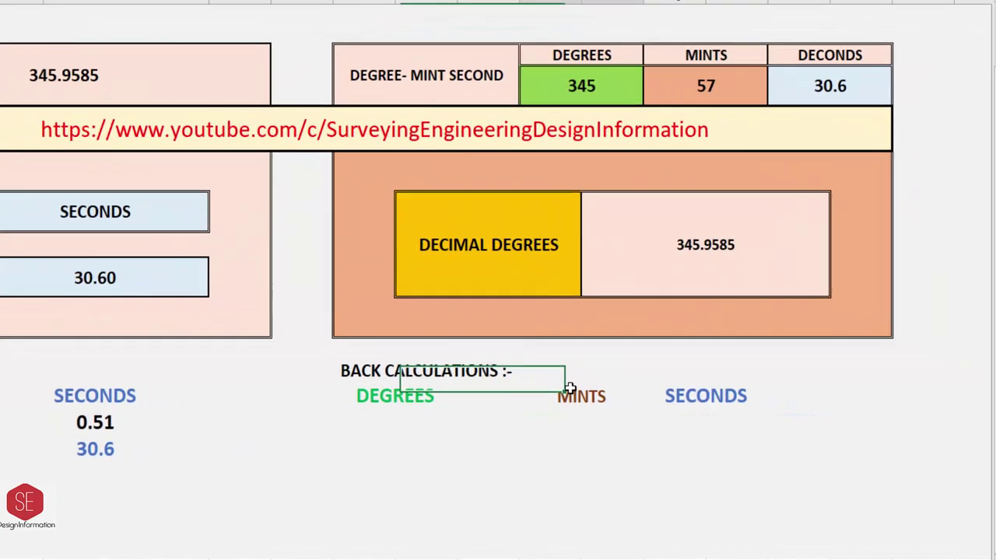
- Link the back-calculation DEGREES, MINTS and SECONDS cells to =O7, =Q7 and =S7
left_click(658, 382)
left_click(365, 419)
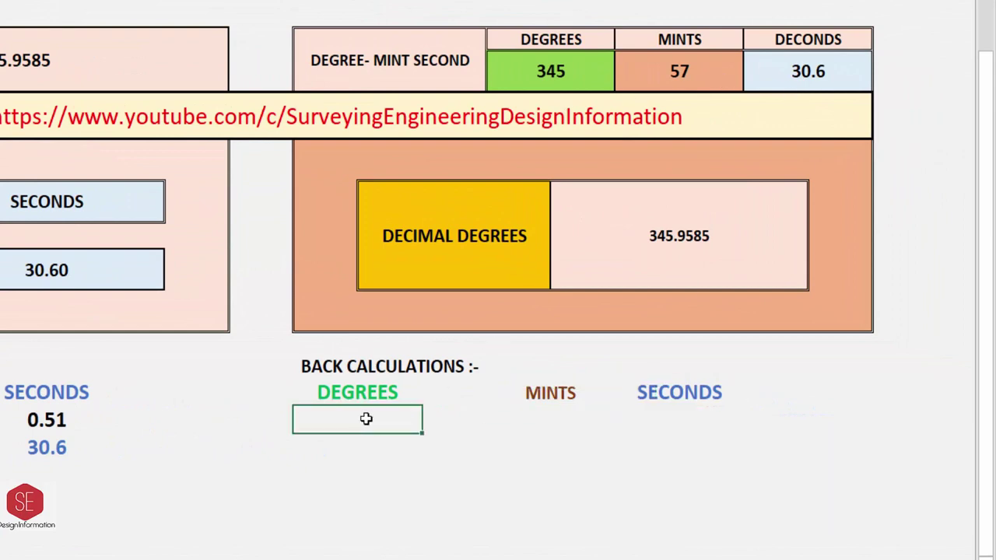
type("=")
left_click(537, 75)
key("Return")
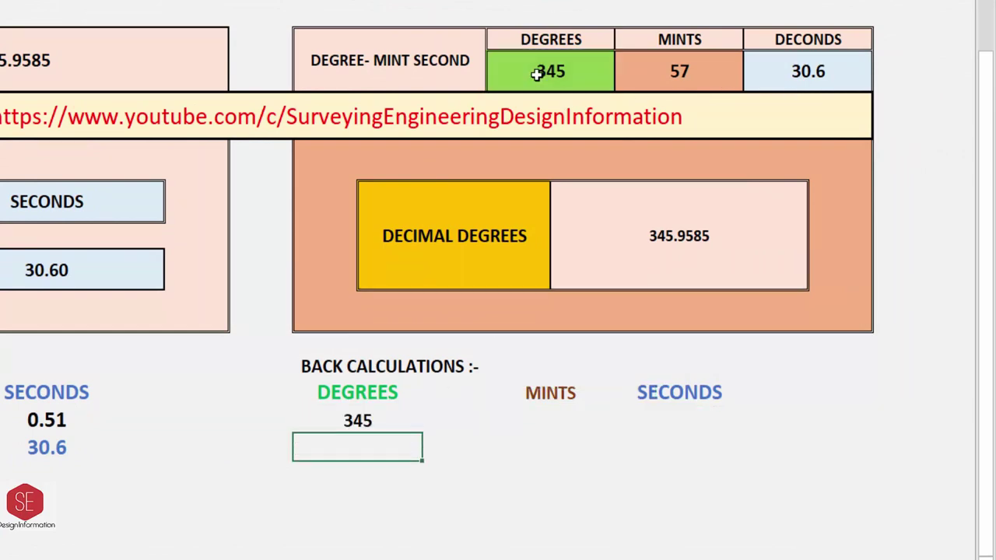
left_click(543, 419)
type("=")
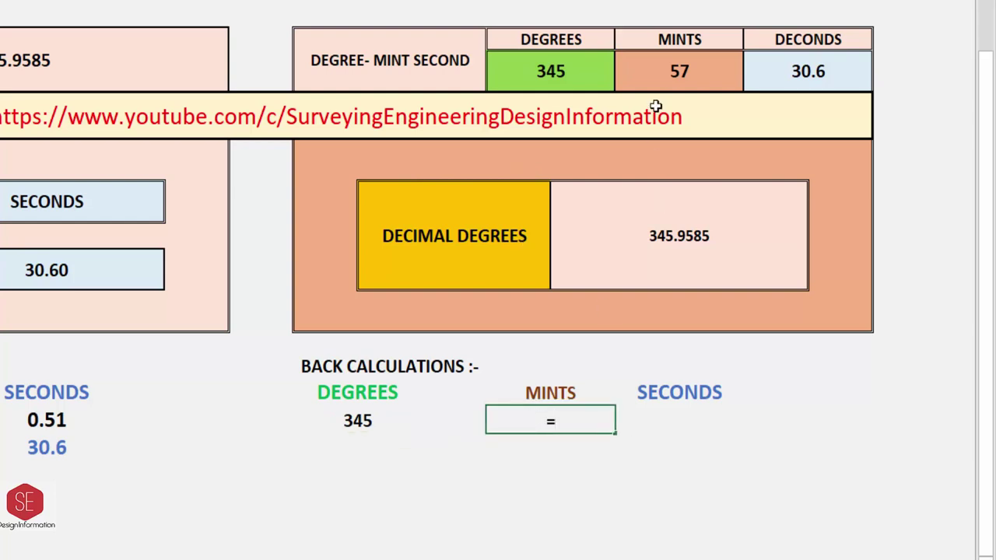
left_click(659, 83)
key("Return")
left_click(661, 424)
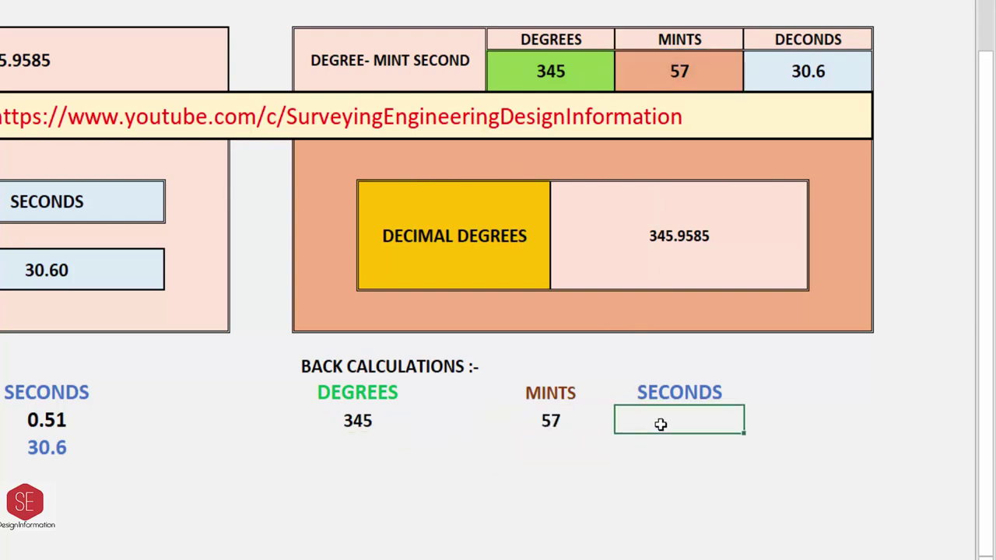
type("=")
left_click(799, 65)
key("Return")
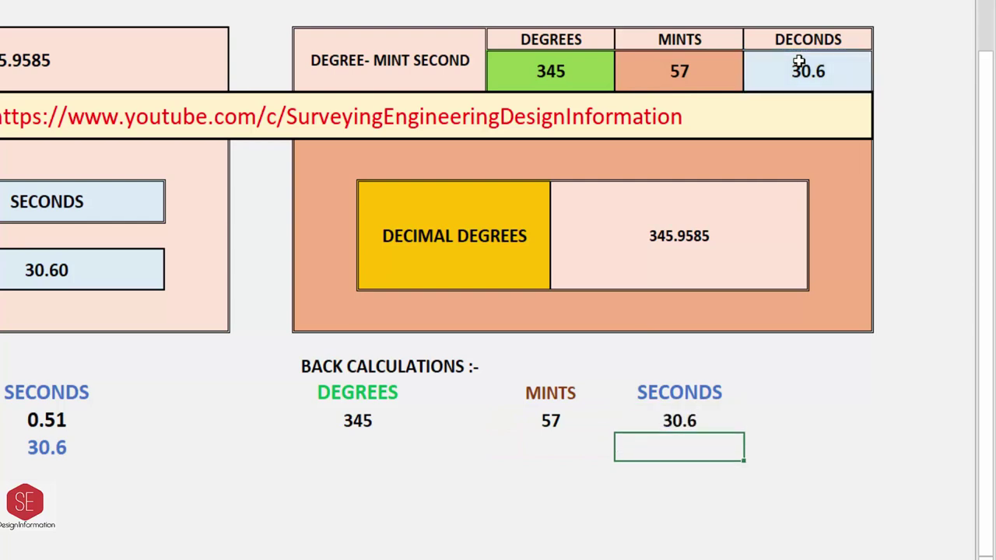
- Enter 345 in the cell below the back-calculated degrees
scroll(368, 402, "down", 1)
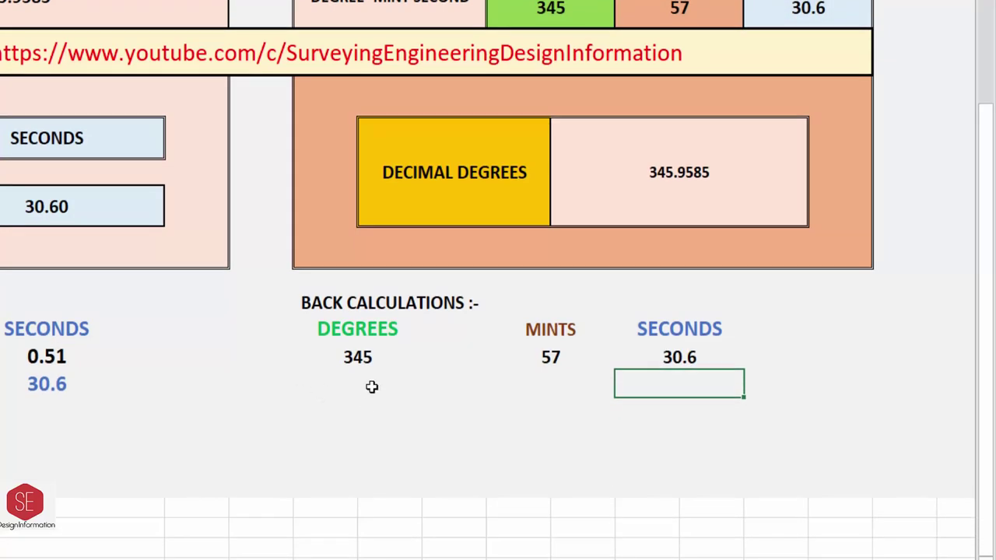
left_click(352, 394)
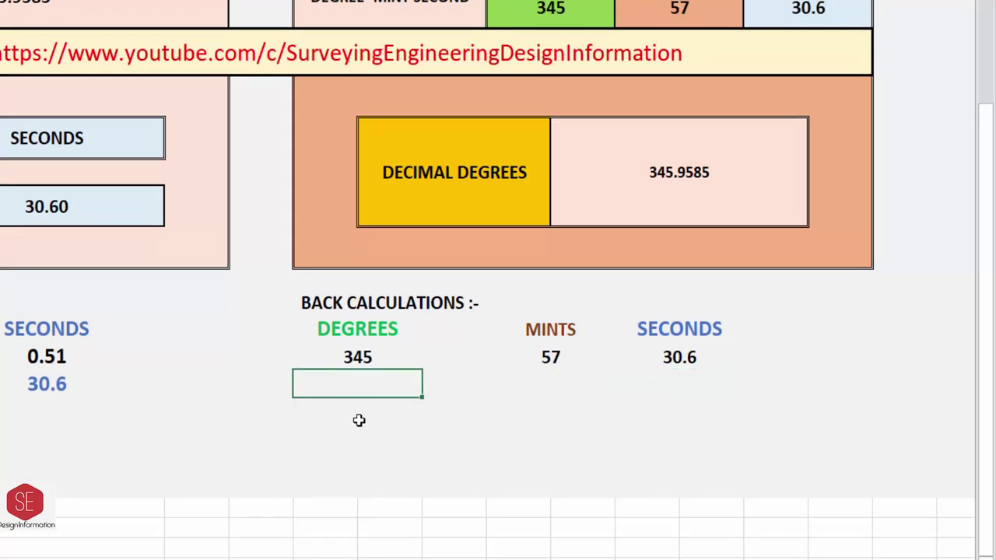
type("345")
key("Return")
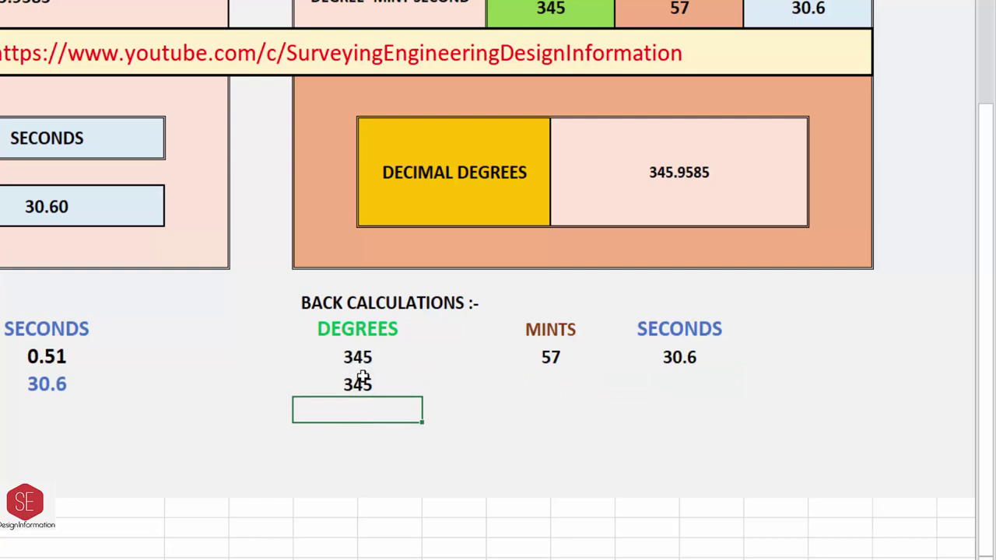
left_click(547, 385)
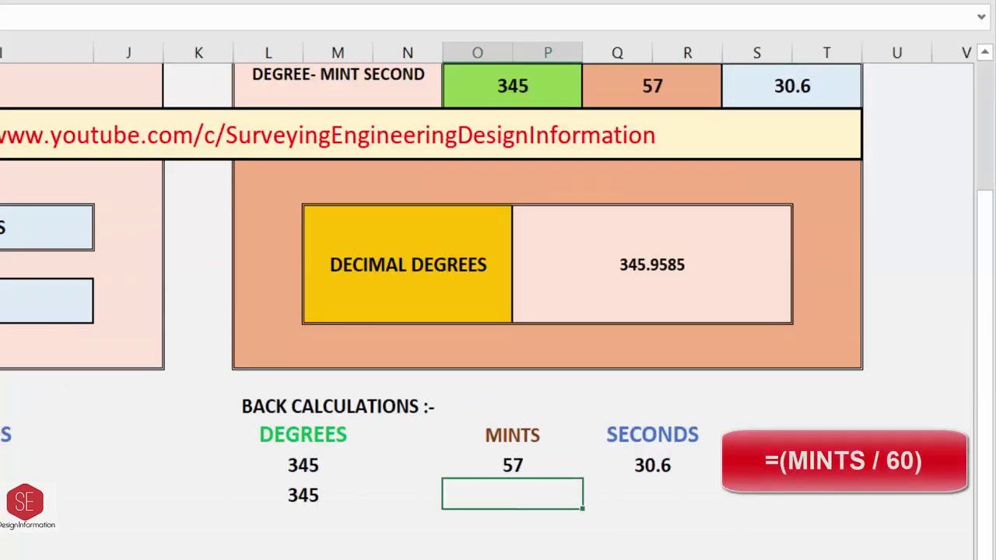
type("=")
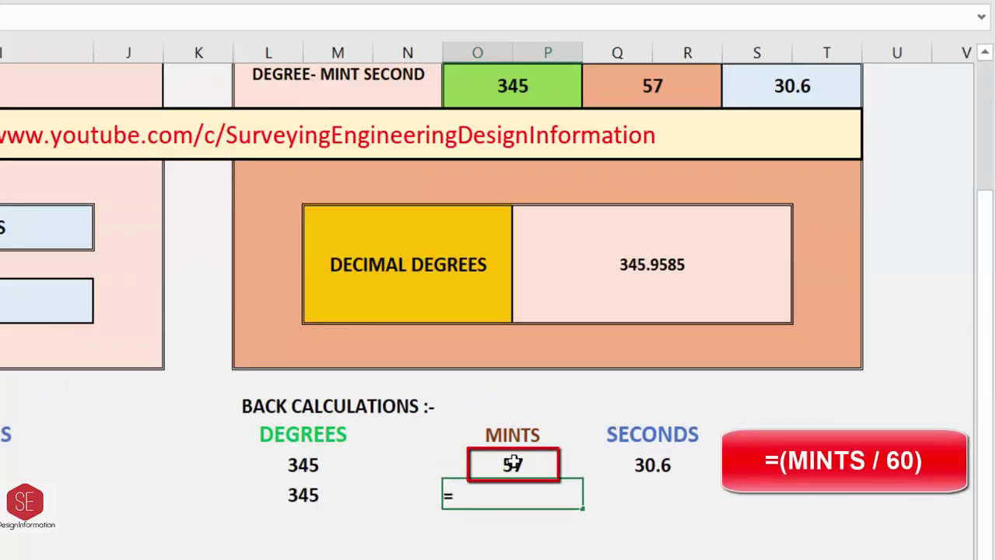
left_click(512, 465)
type("/60")
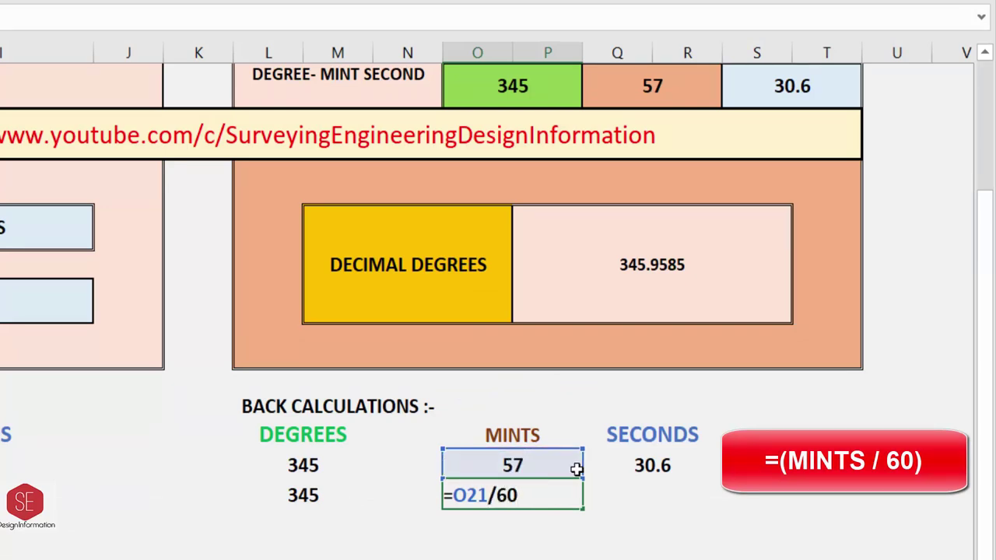
key("Return")
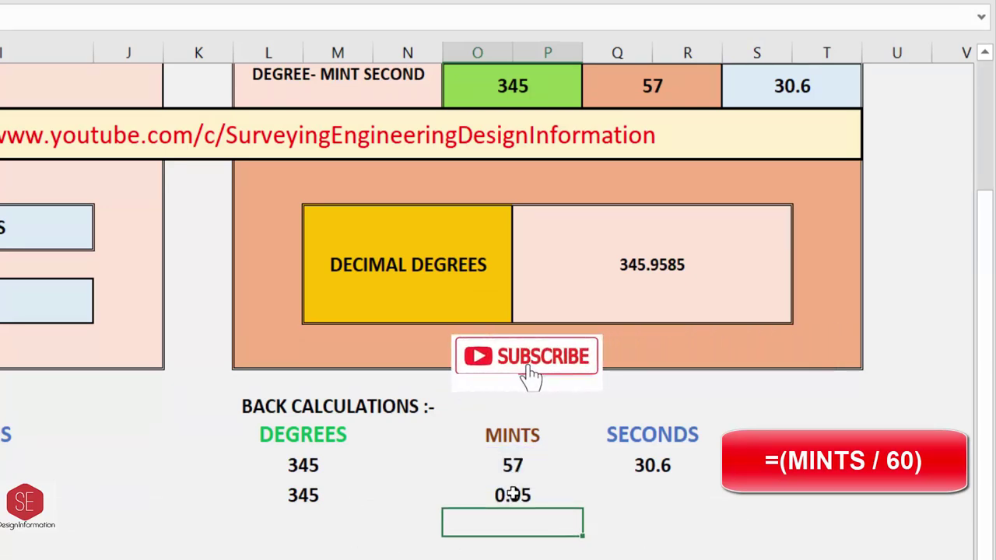
left_click(506, 495)
left_click(658, 464)
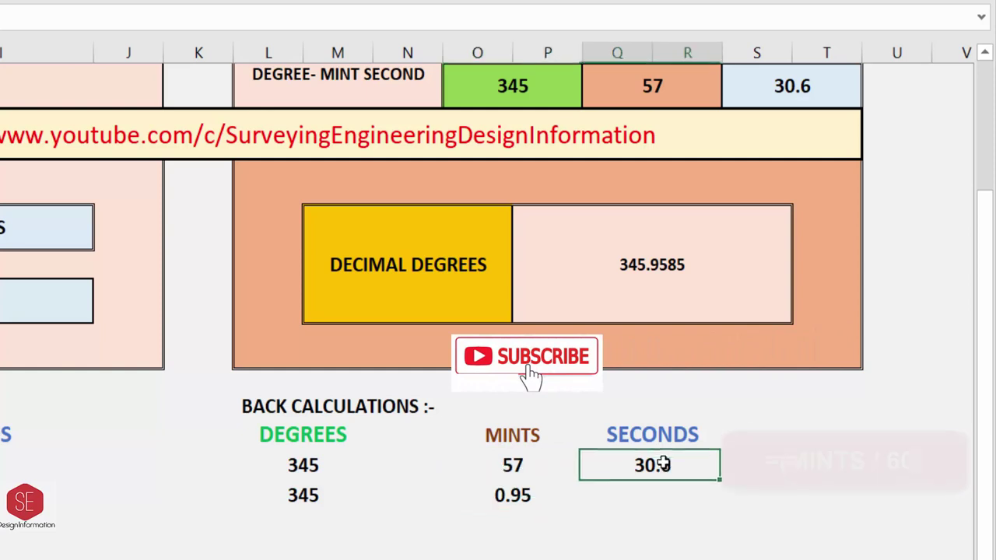
left_click(707, 492)
type("=")
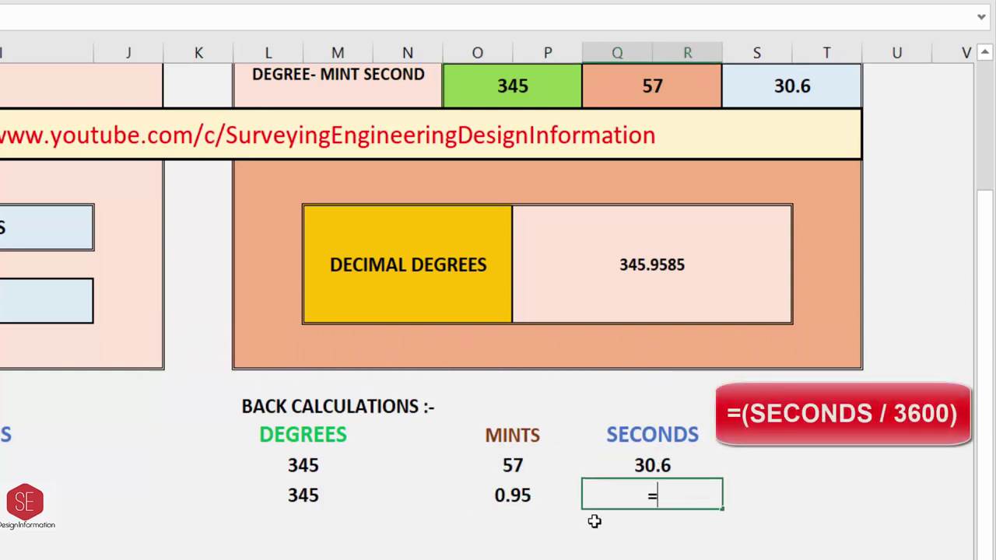
left_click(634, 462)
type("/36")
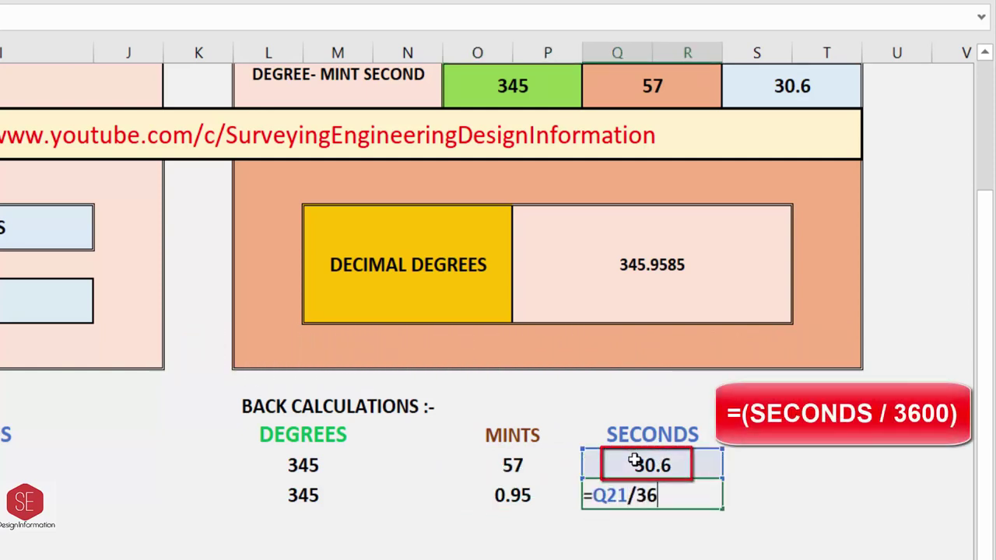
type("00")
key("Return")
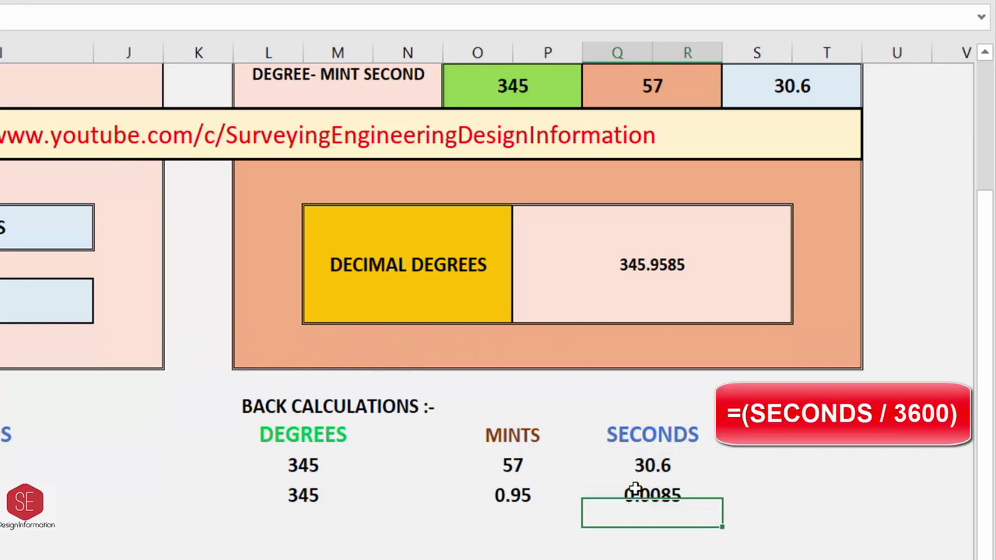
left_click(638, 495)
left_click(529, 500)
left_click(336, 500)
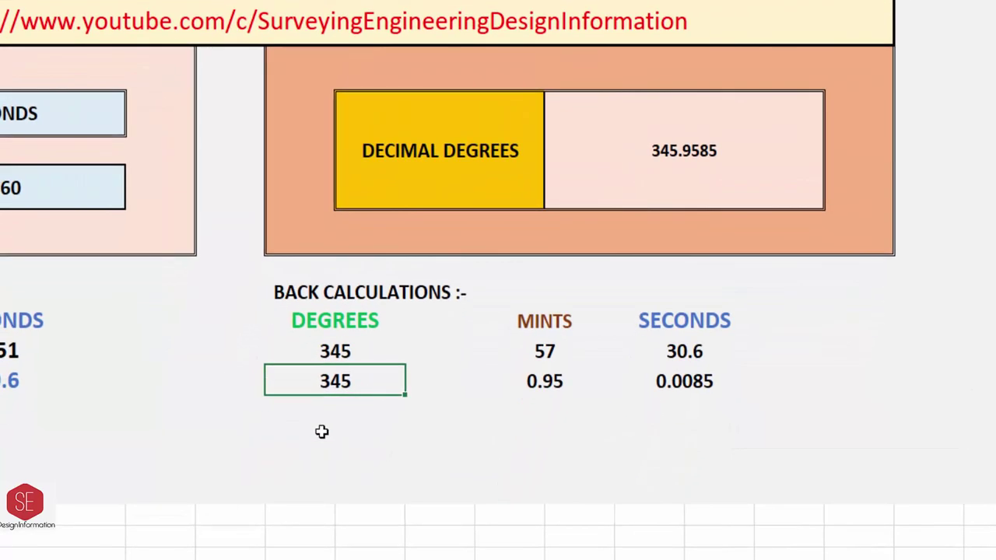
left_click(287, 532)
type("G.")
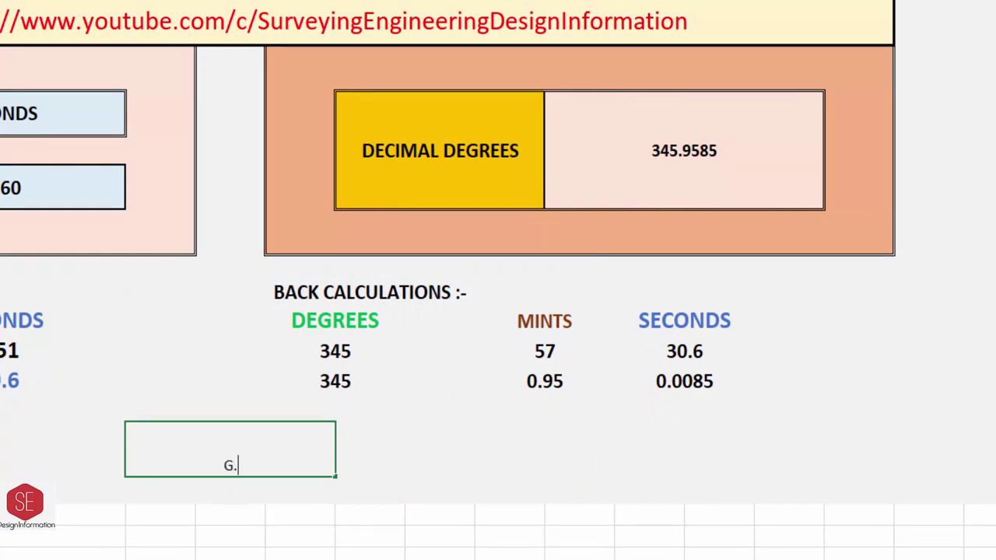
type("TOTAL")
key("Return")
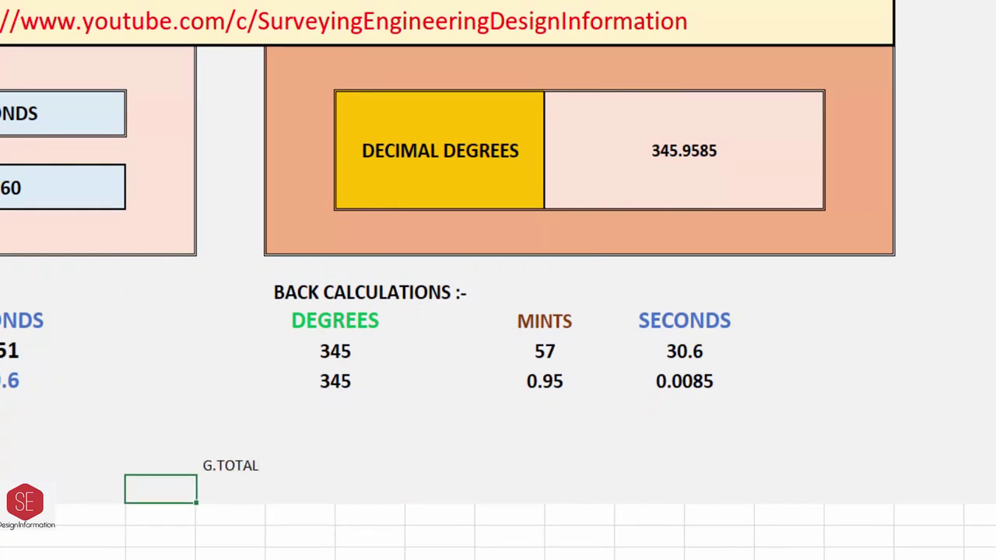
left_click(342, 468)
left_click(498, 445)
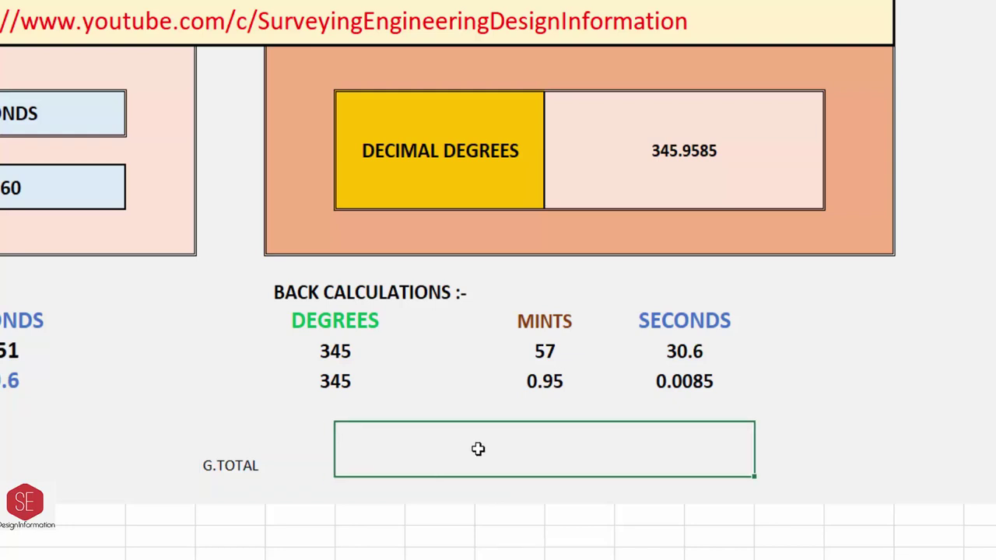
type("=")
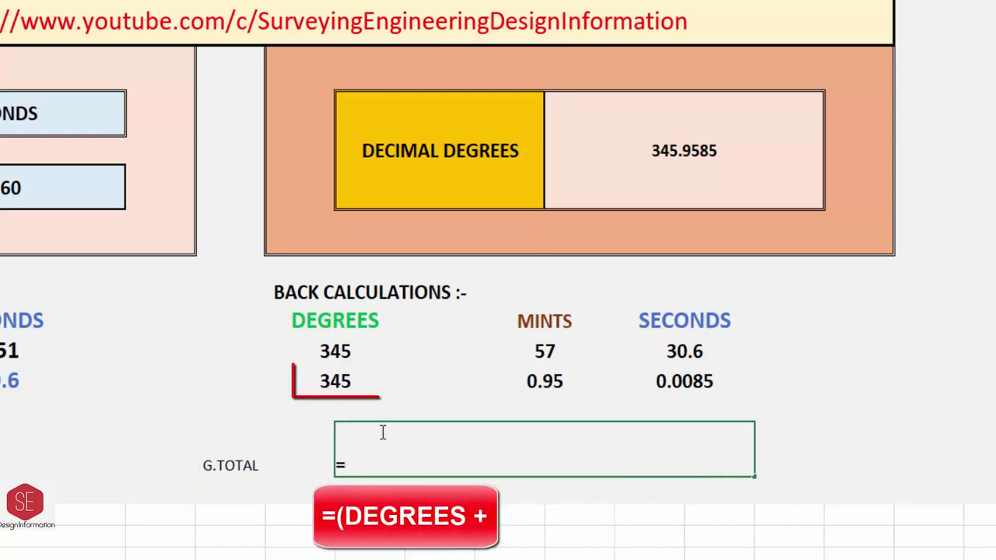
left_click(337, 381)
type("+")
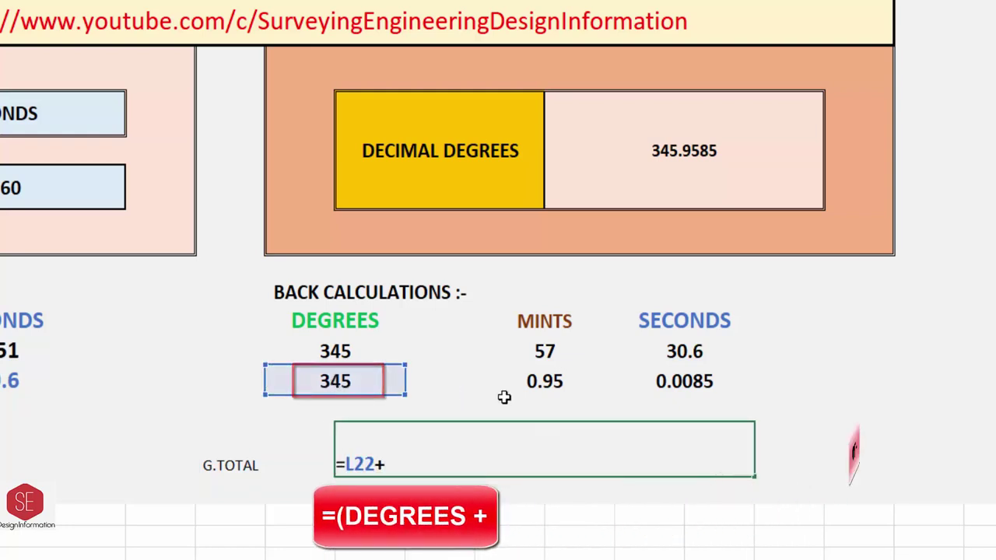
left_click(544, 381)
type("+")
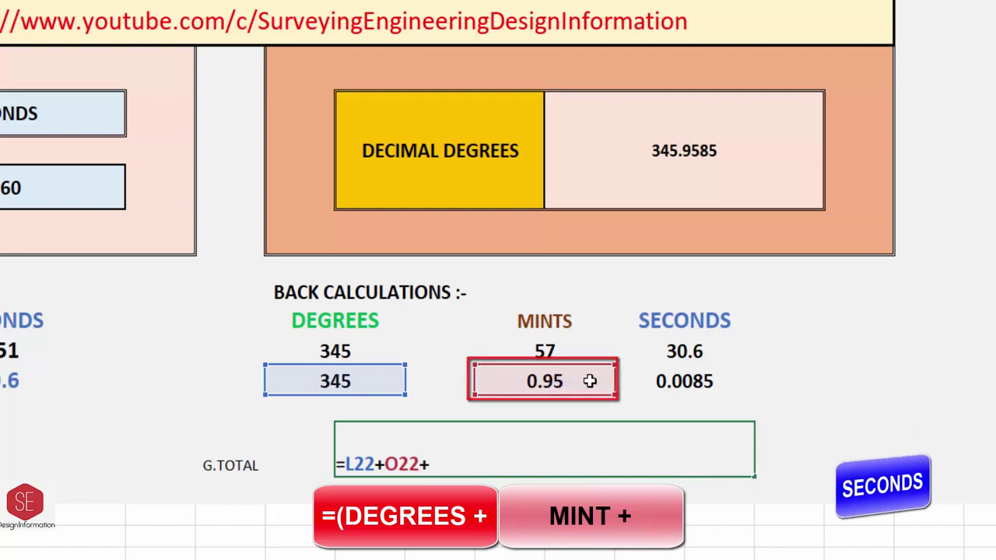
left_click(677, 381)
key("Return")
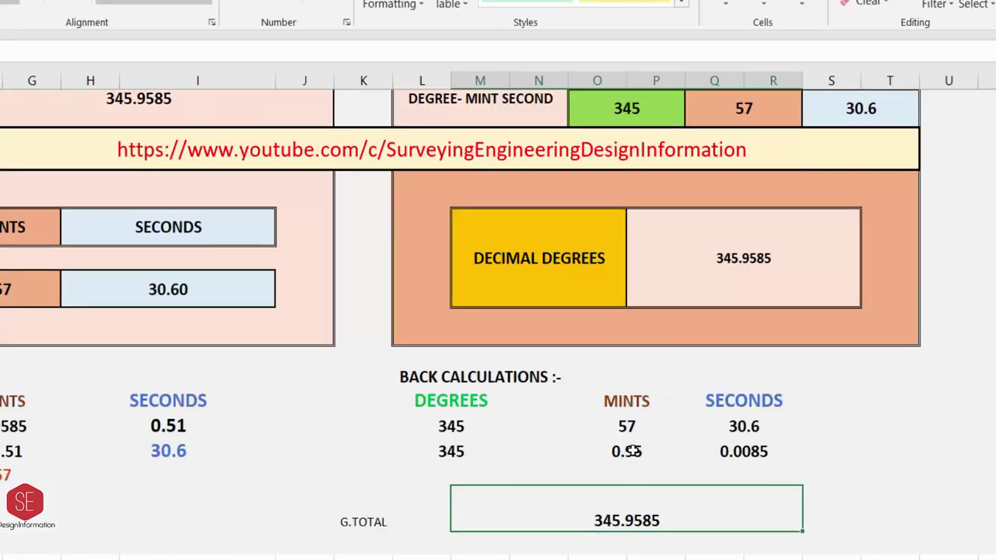
left_click(702, 259)
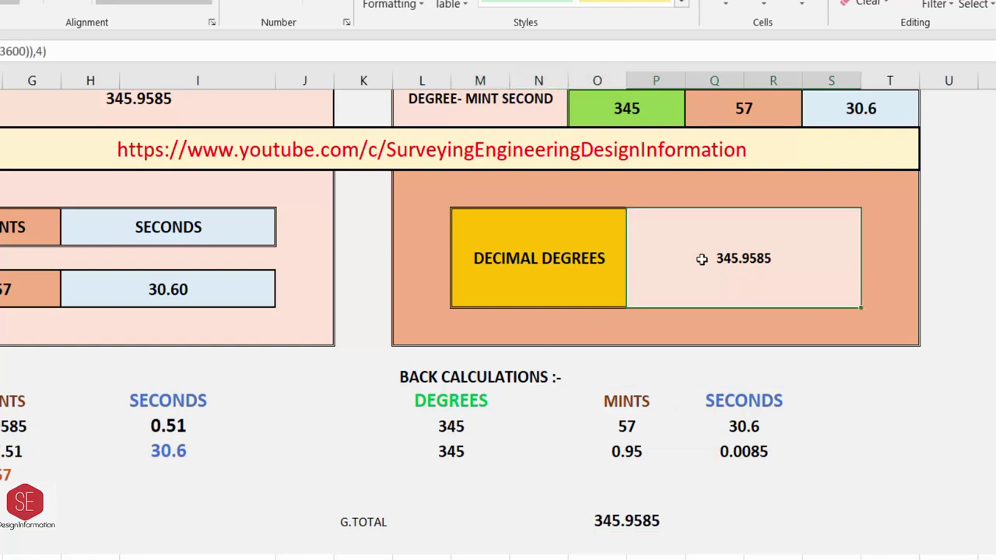
type("=")
left_click(626, 513)
key("Return")
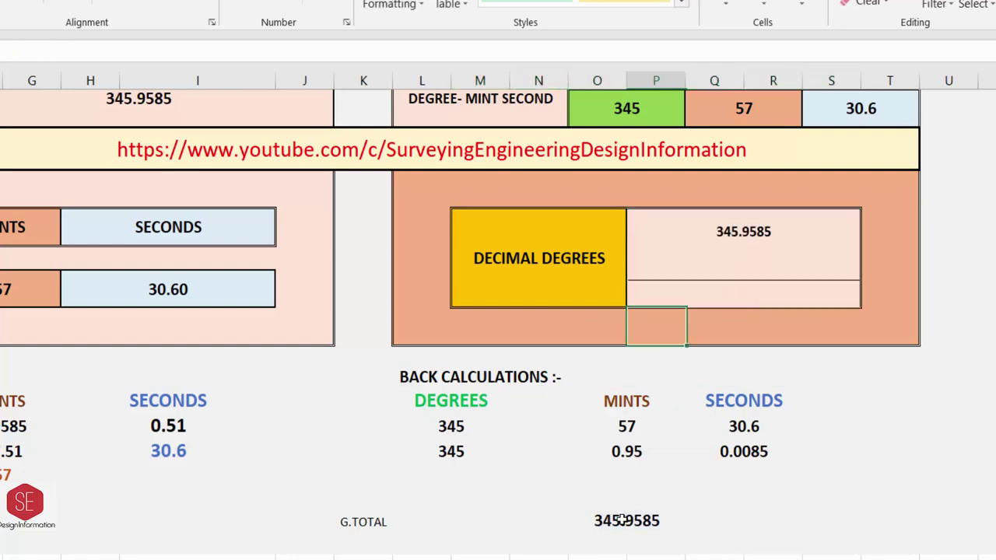
scroll(856, 456, "up", 1)
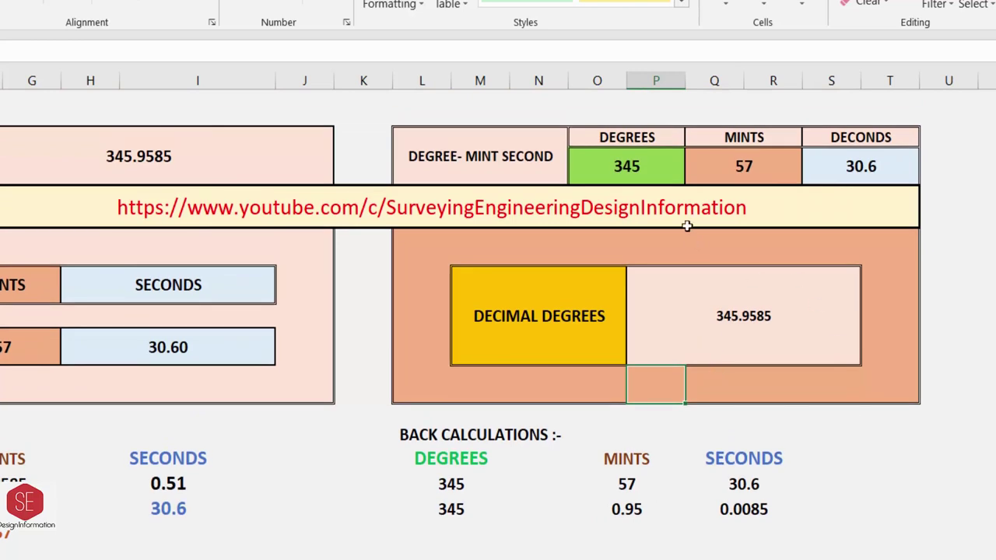
left_click(638, 166)
type("2")
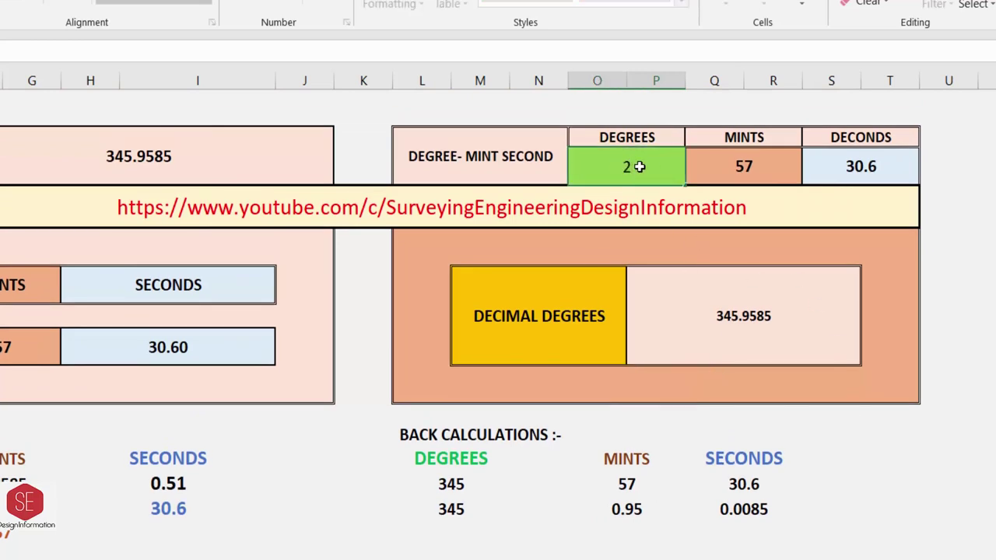
type("90")
left_click(699, 148)
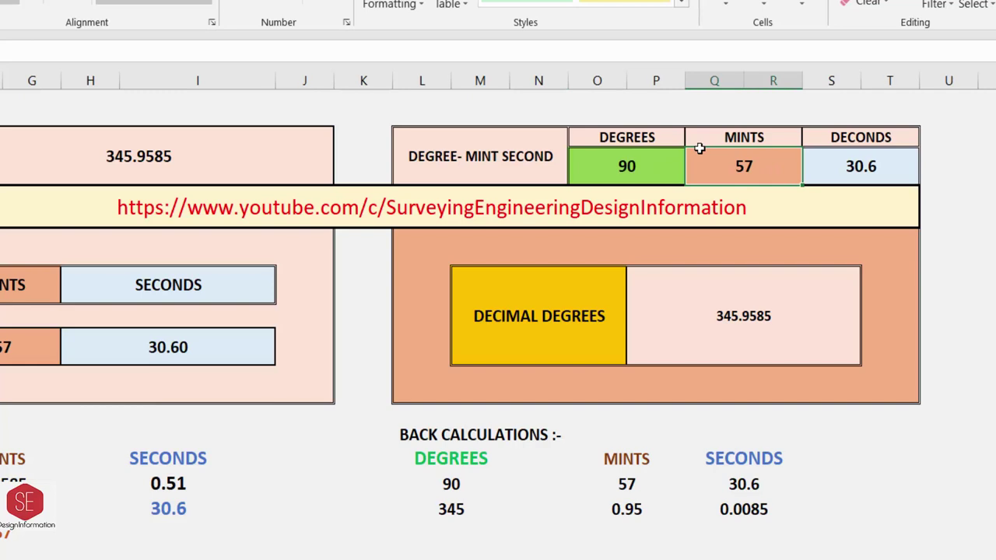
type("42")
key("Tab")
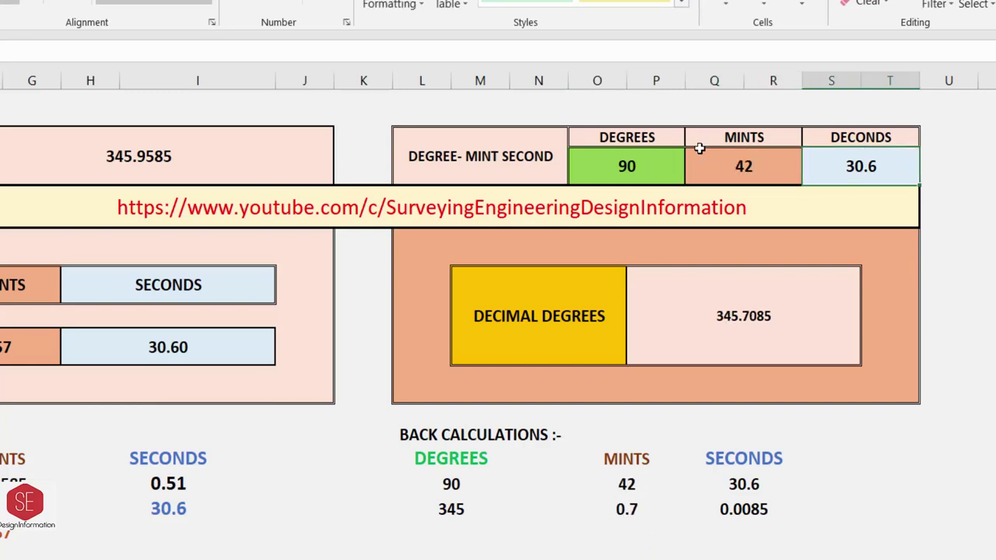
type("15.95")
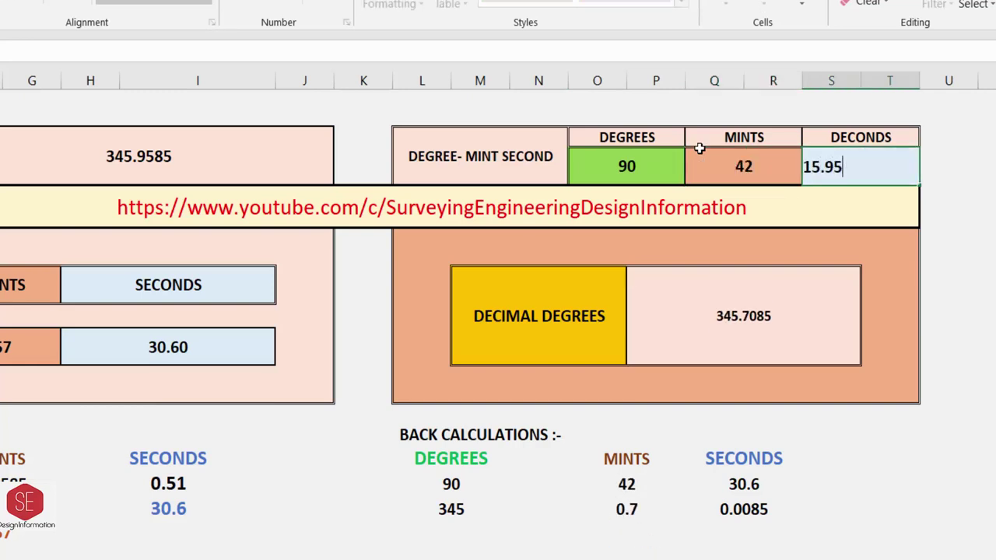
key("Return")
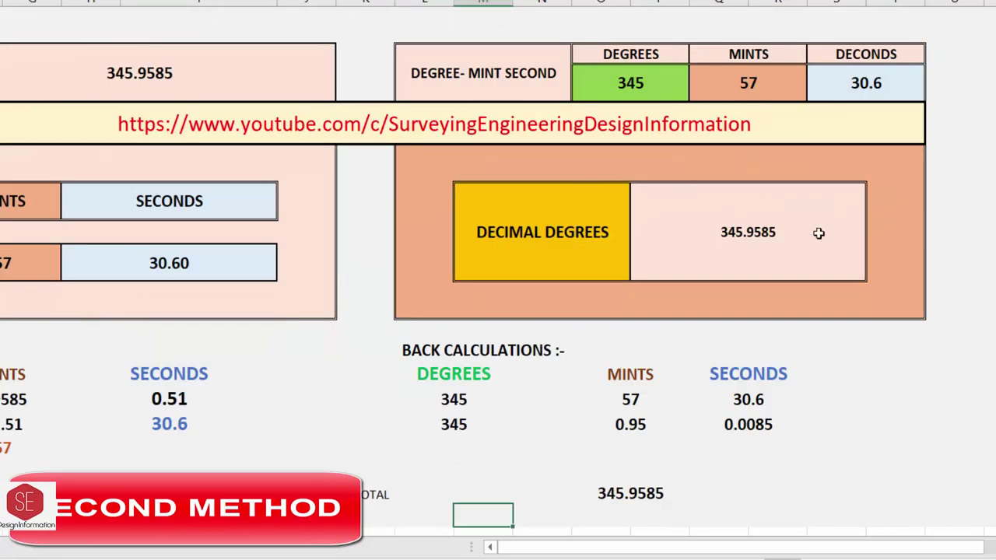
- Inspect and clear the existing decimal degrees result cell
left_click(630, 486)
double_click(755, 227)
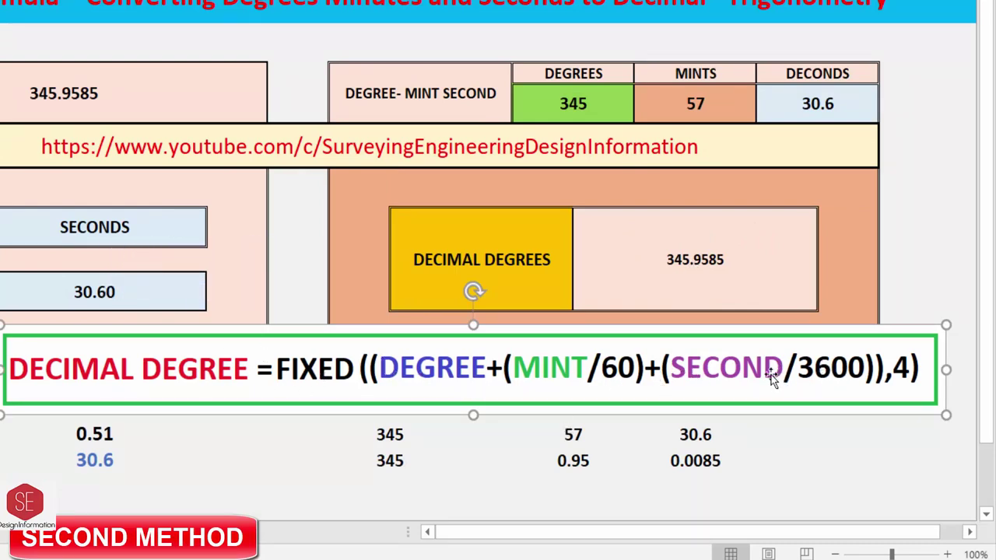
double_click(689, 250)
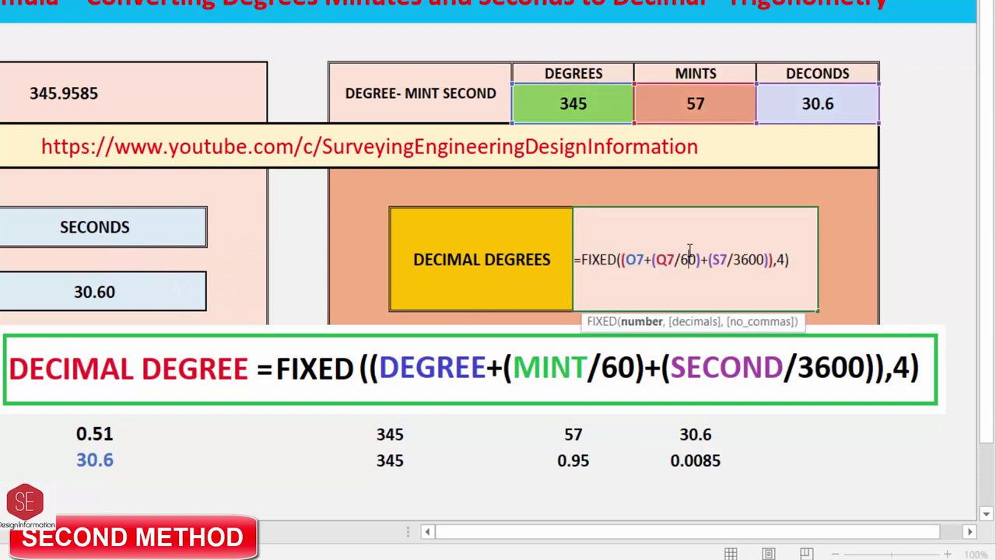
key("Escape")
key("Delete")
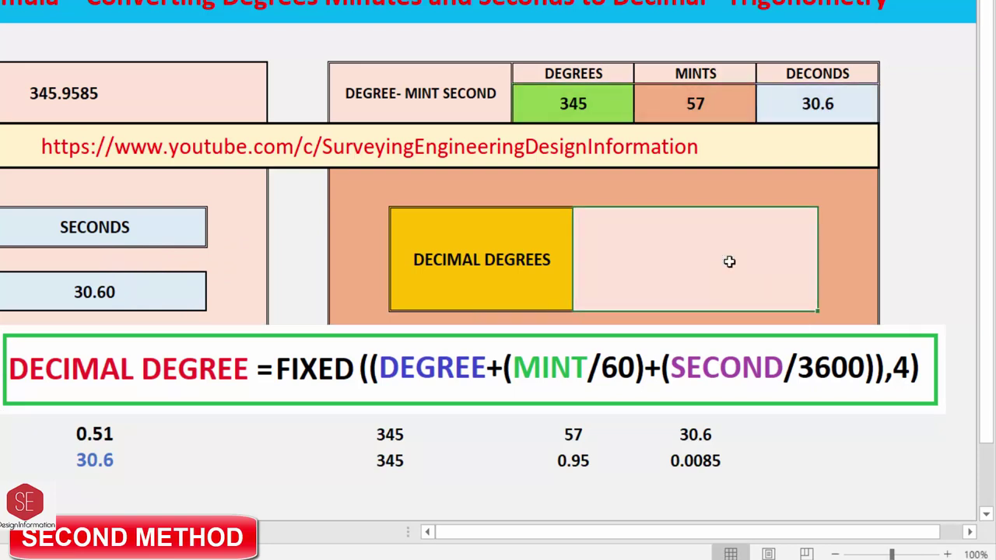
- Enter =FIXED((O7+(Q7/60)+(S7/3600)),4) so decimal degrees returns 345.9585
type("=")
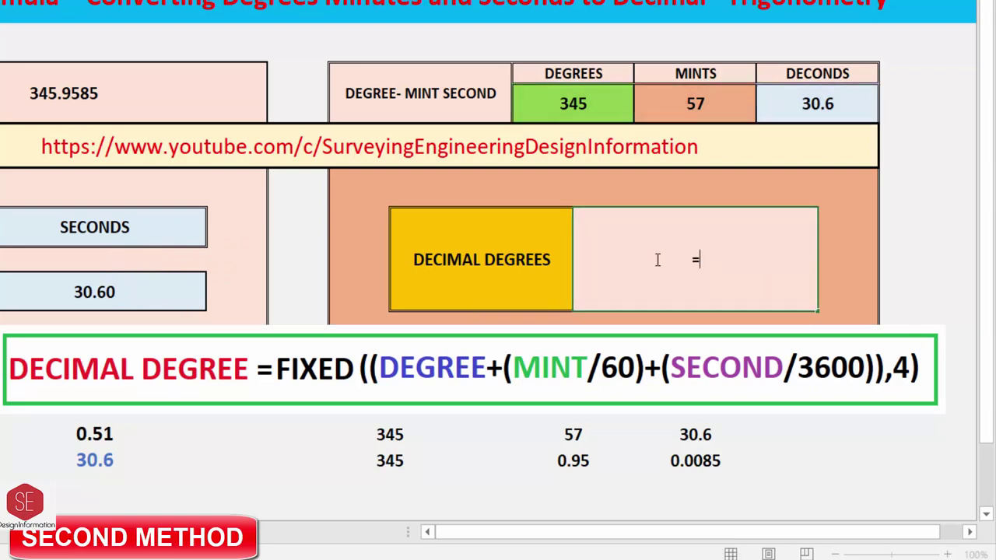
type("FIXED(")
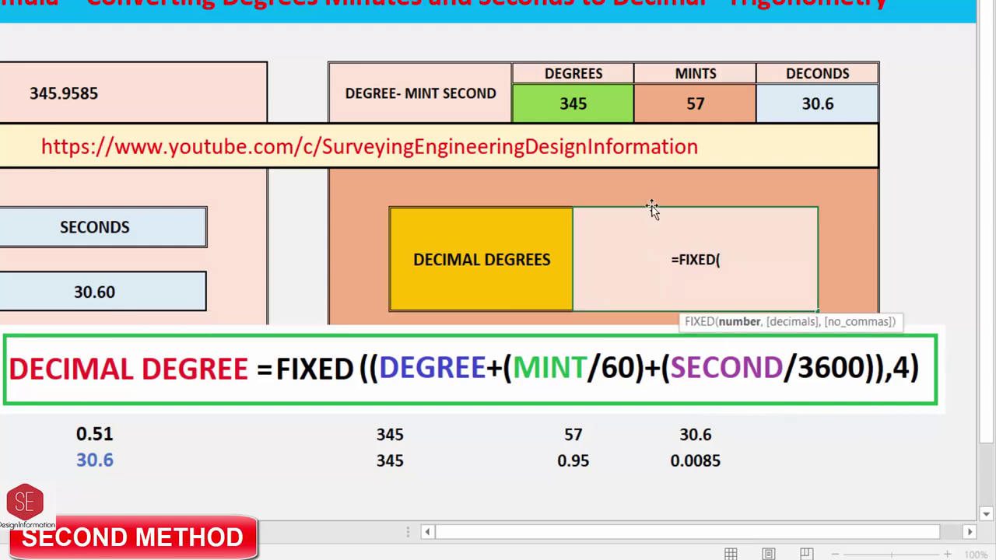
type("(")
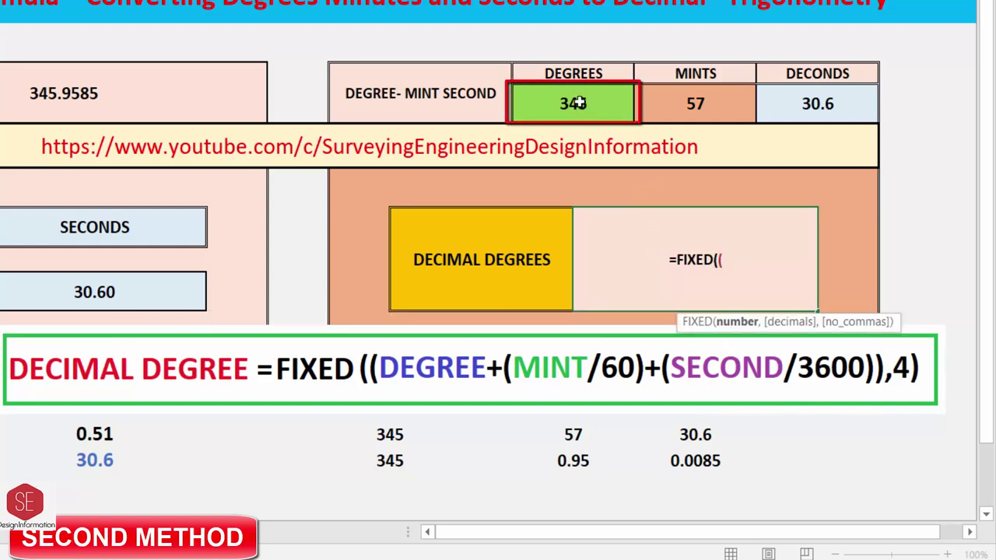
left_click(576, 104)
type("+(")
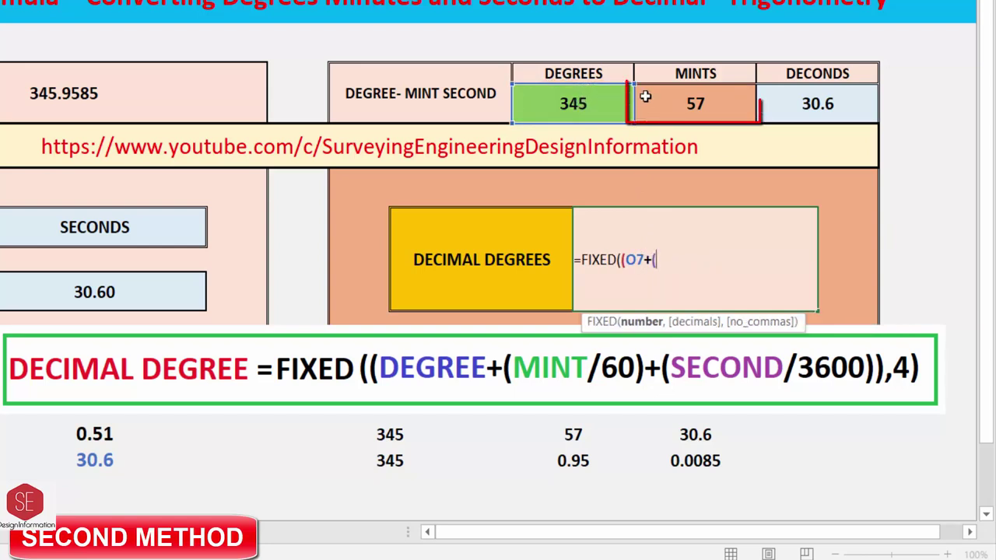
left_click(645, 98)
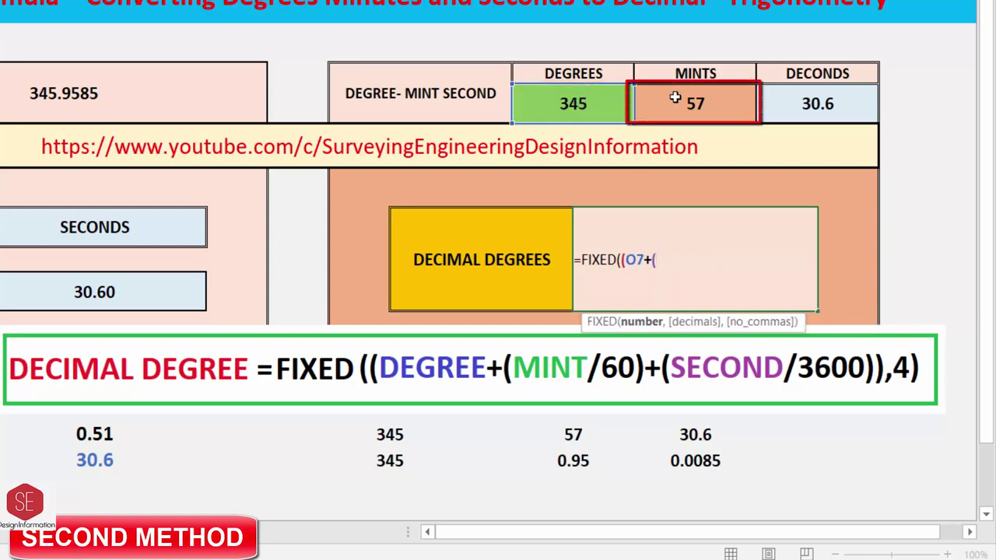
type("Q7/60)+")
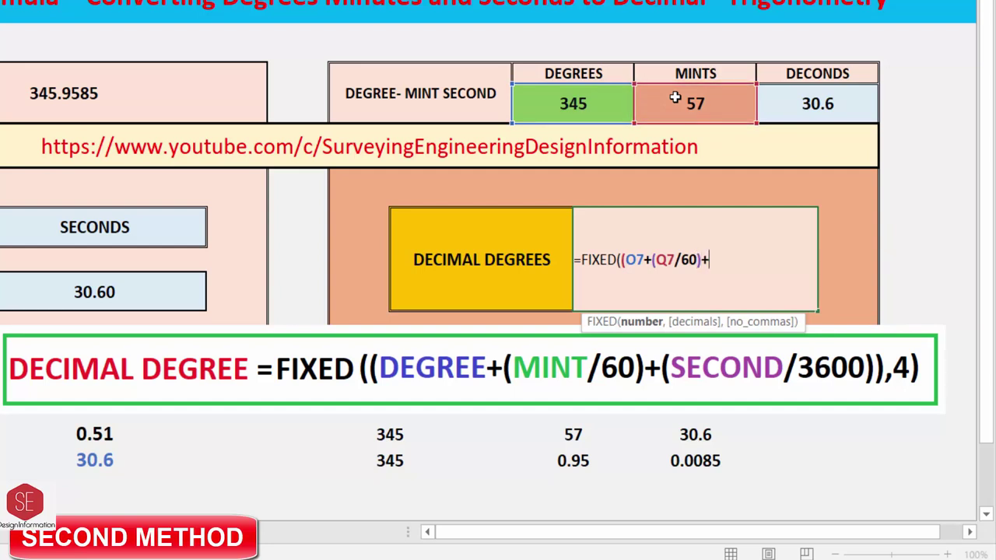
type("(")
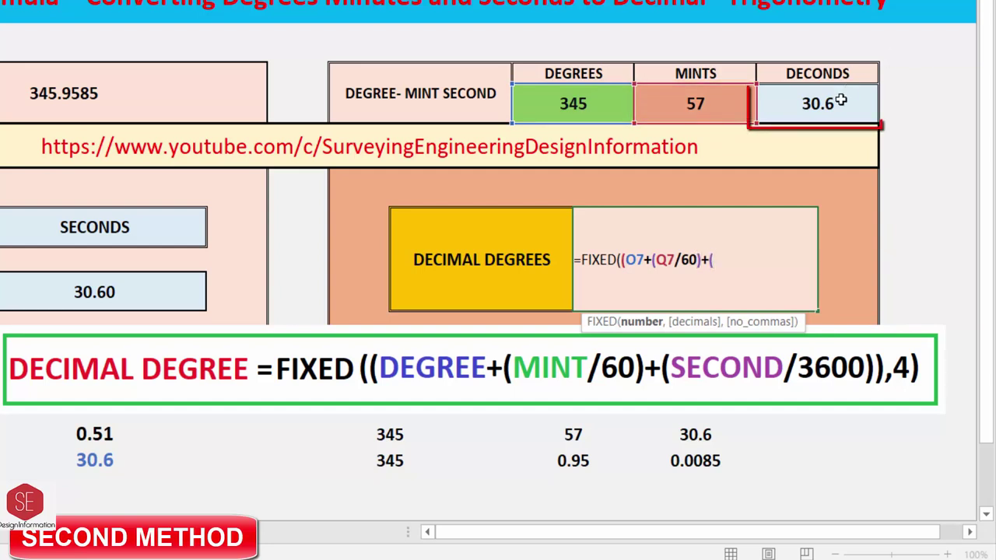
left_click(841, 101)
type("/360")
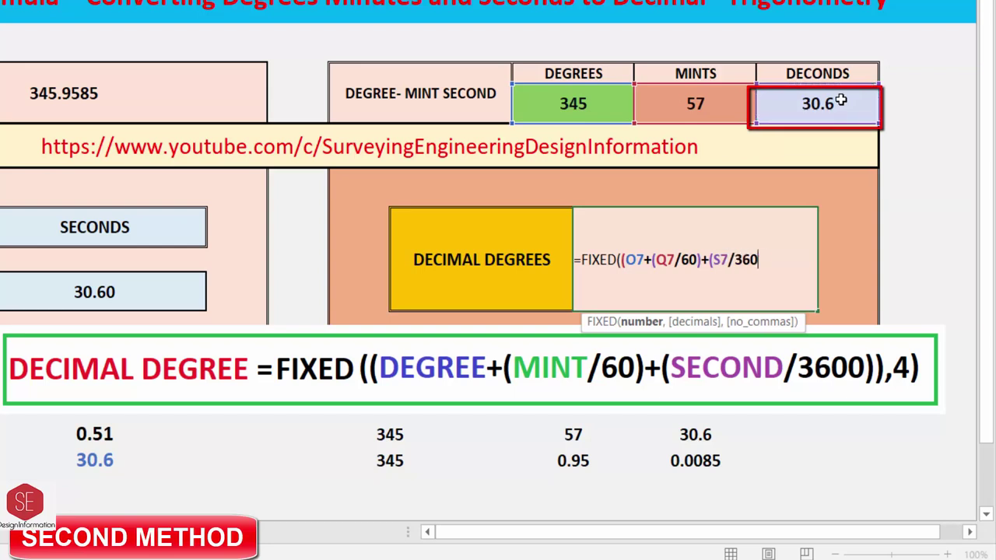
type("0))")
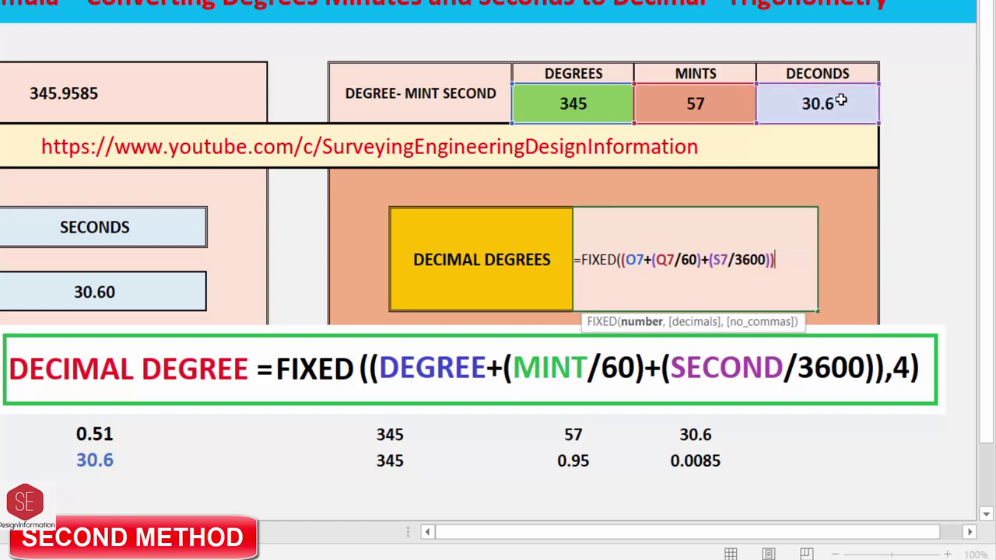
type(",4")
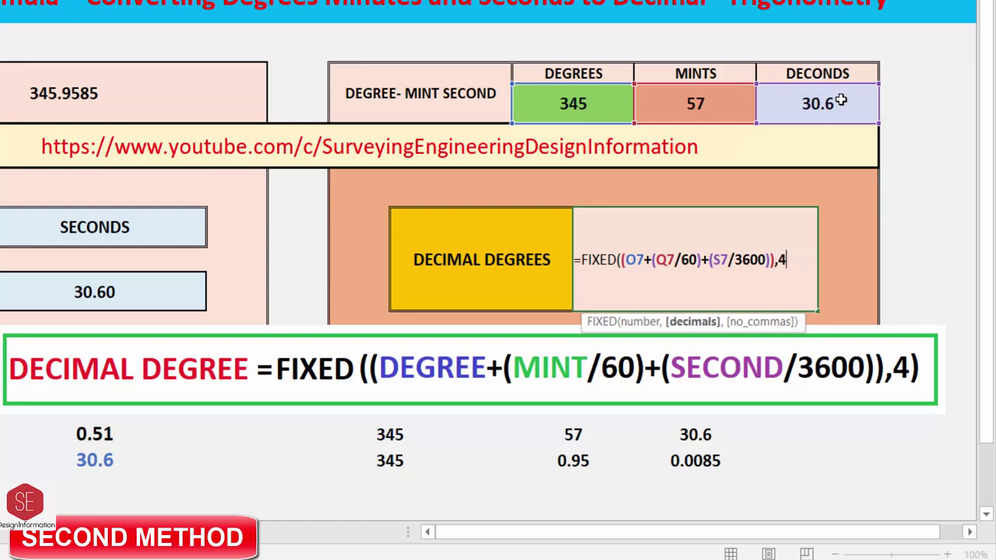
type(")")
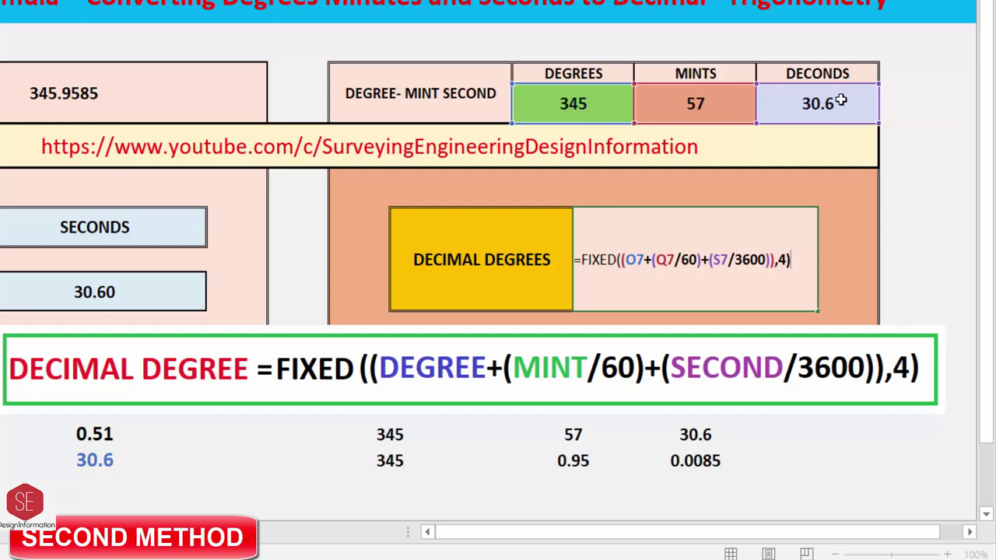
key("Return")
left_click(695, 264)
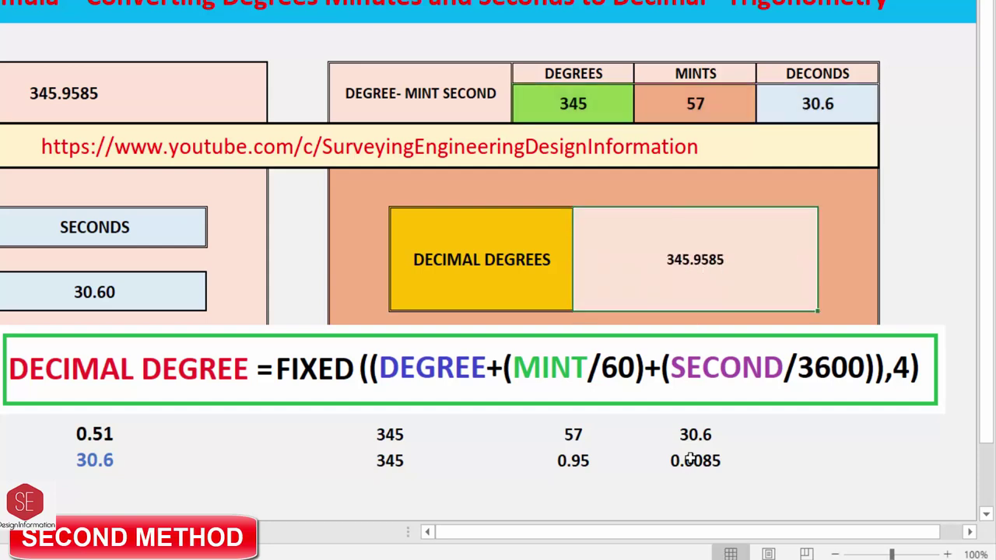
- Review the G.TOTAL value 345.9585, the decimal degrees result and the formula explanation box
scroll(662, 340, "down", 1)
left_click(630, 485)
left_click(722, 211)
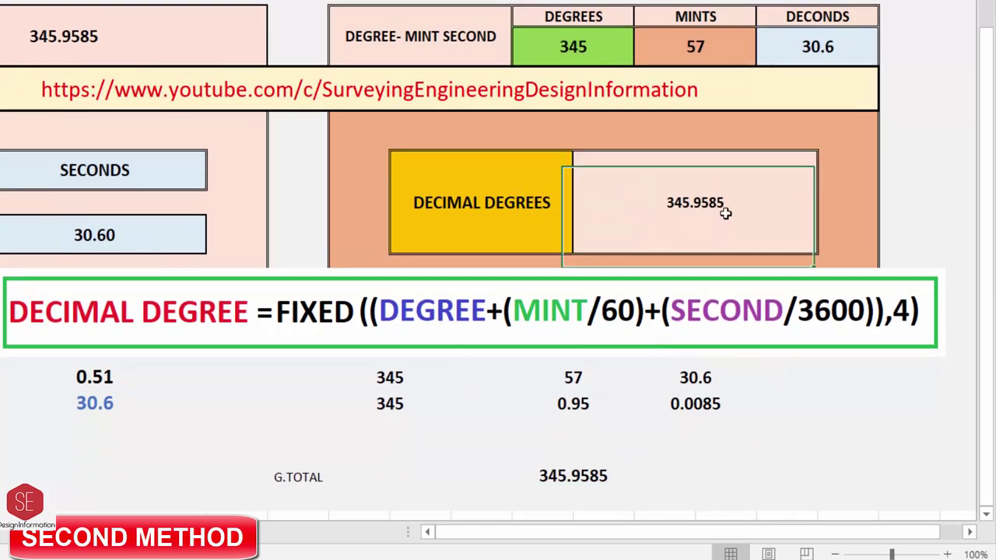
left_click(564, 472)
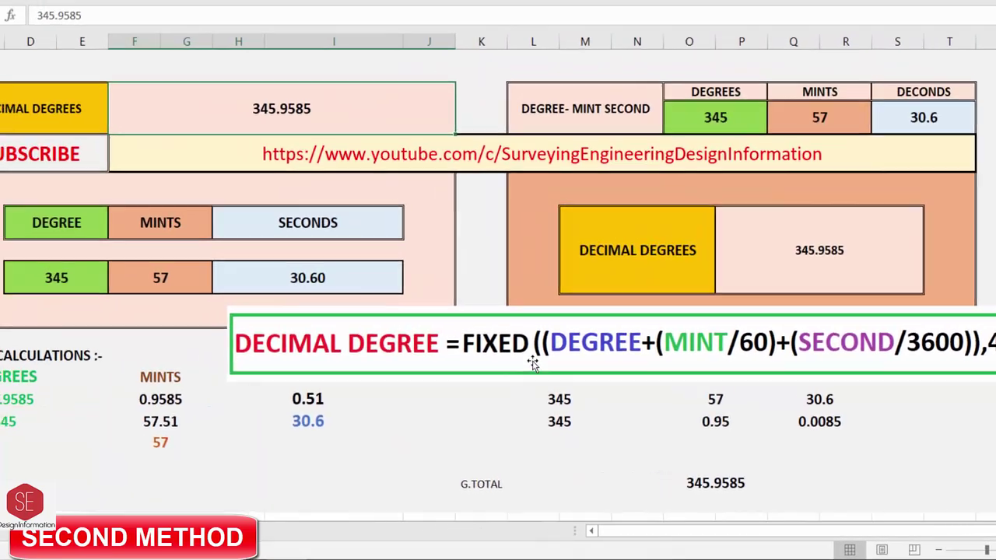
left_click(542, 347)
scroll(682, 339, "up", 1)
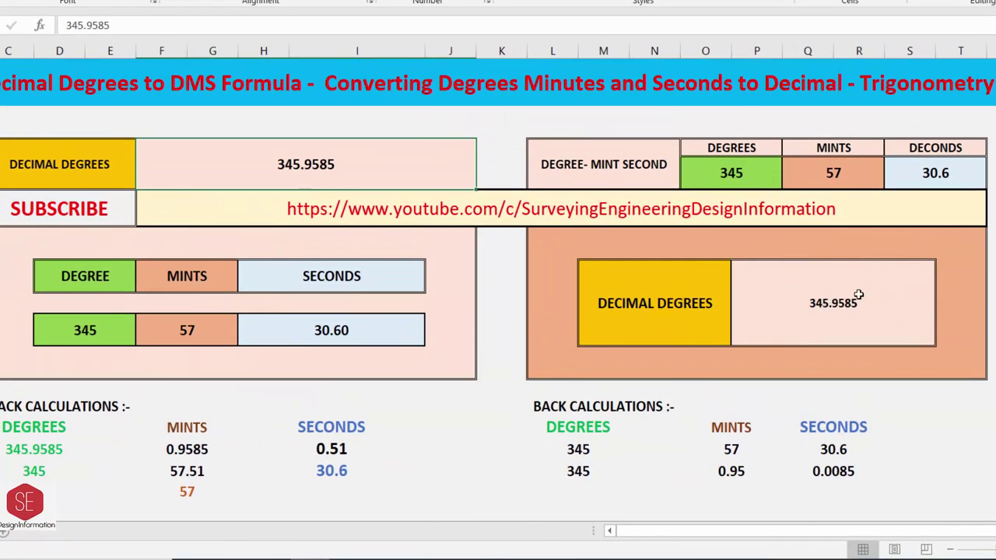
- Enter 90, 15 and 49 as the DMS degrees, minutes and seconds inputs
left_click(735, 177)
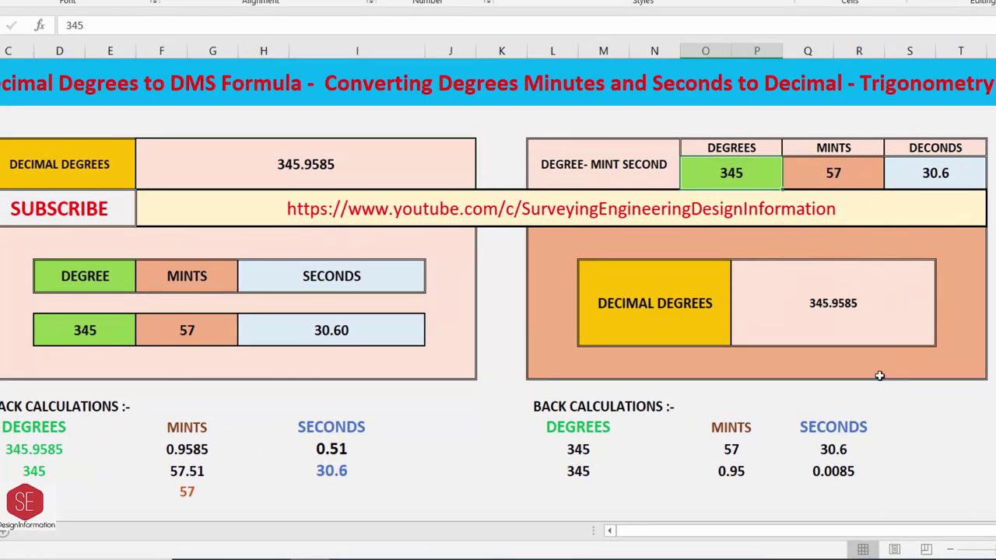
type("90")
key("Tab")
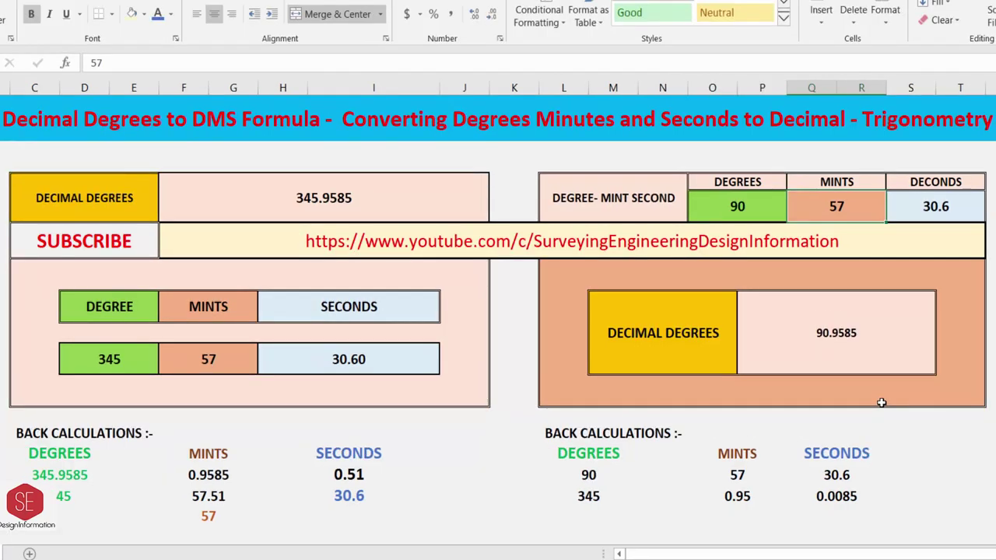
type("15")
key("Tab")
type("4")
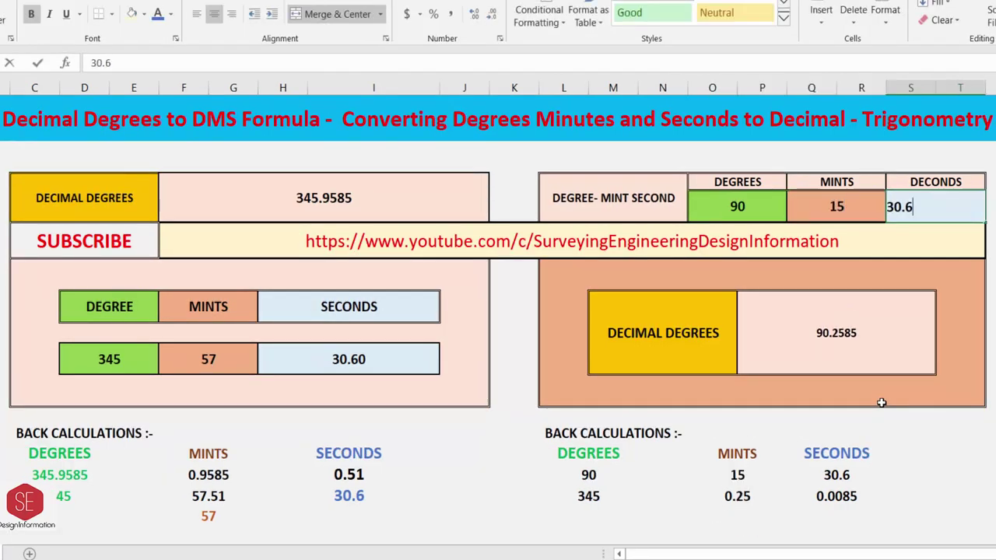
type("9")
key("Return")
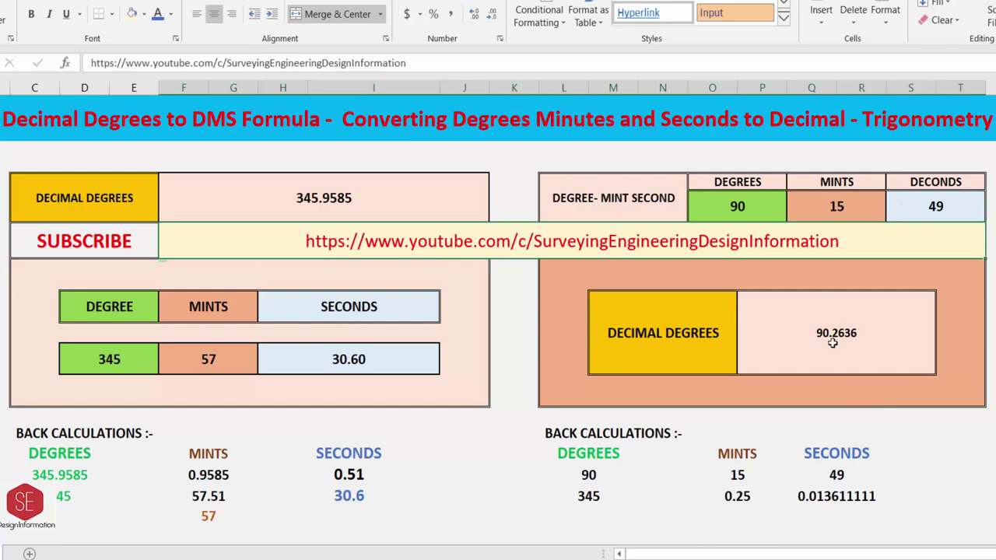
- Replace the left decimal degrees input 345.9585 with 90.2636
left_click(328, 203)
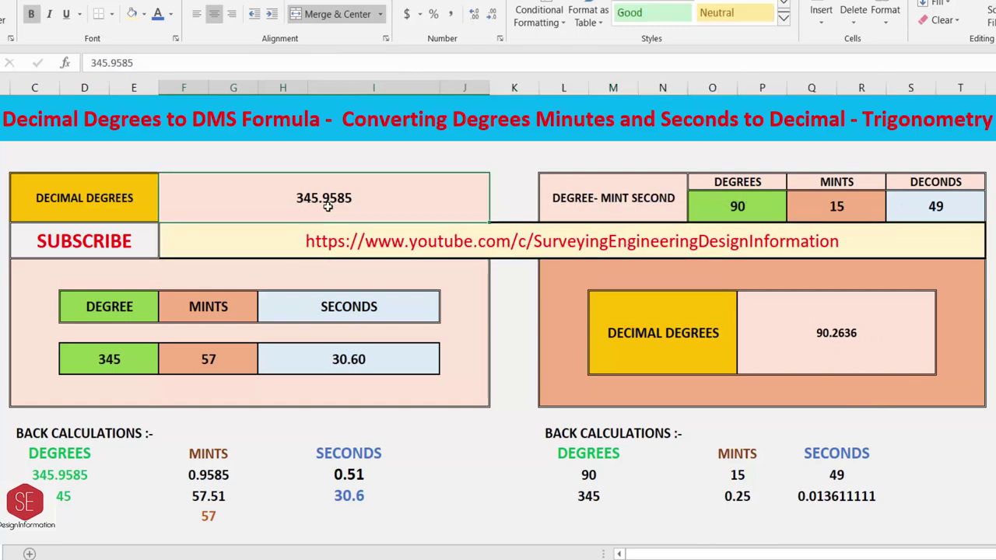
type("90.2636")
key("Return")
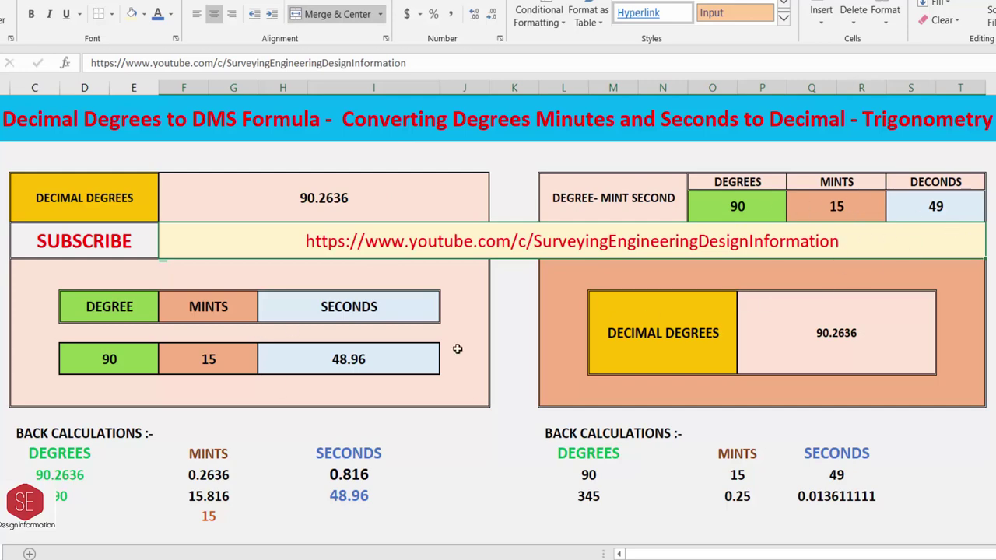
- Clear the calculator and key in the angle 90°15'49"
key("alt+Tab")
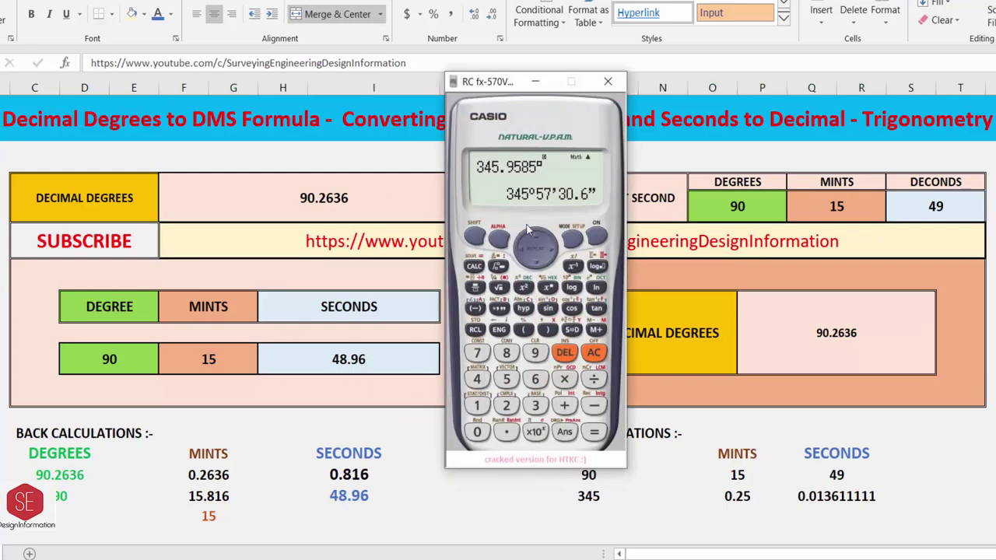
left_click(593, 352)
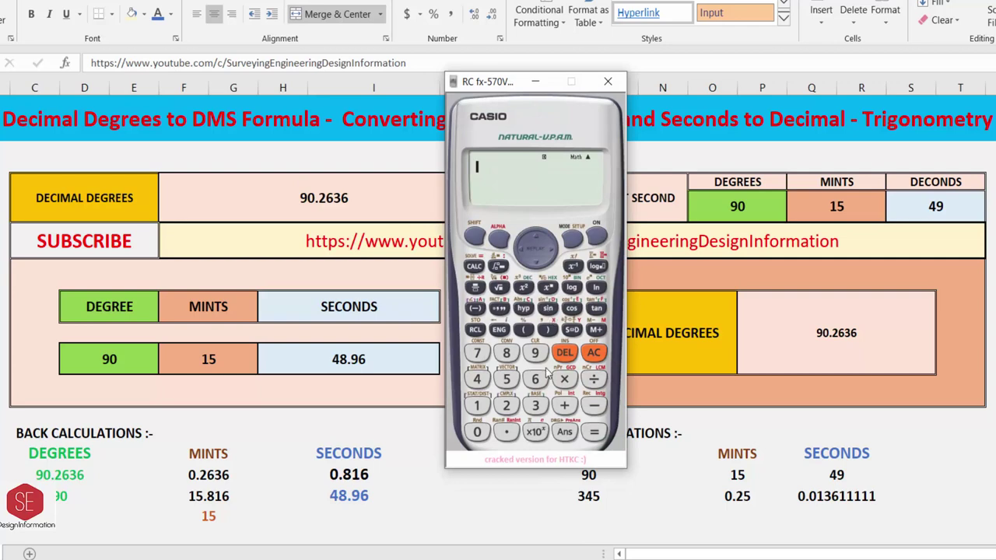
left_click(535, 352)
left_click(477, 431)
left_click(499, 308)
left_click(477, 405)
left_click(506, 379)
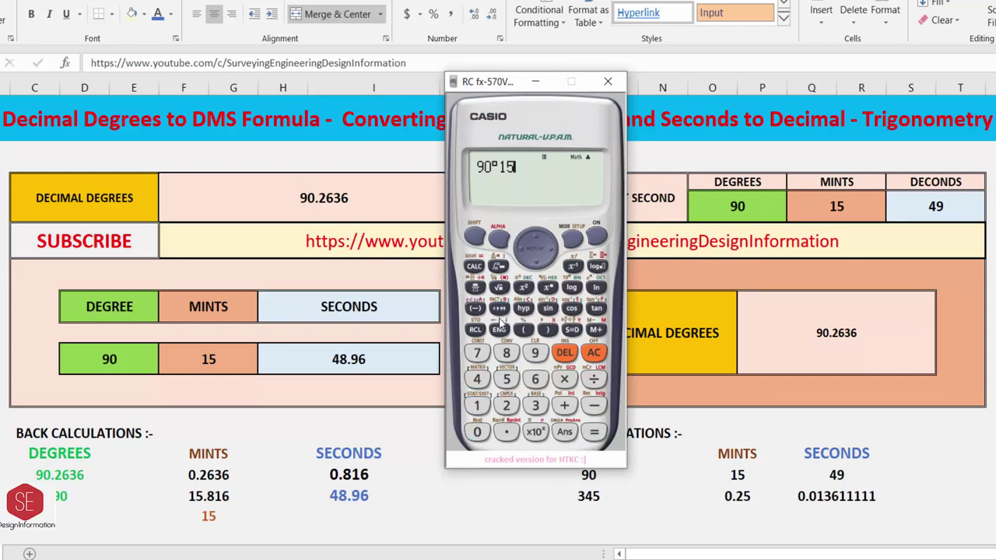
left_click(499, 308)
left_click(477, 379)
left_click(530, 355)
left_click(498, 308)
- Evaluate the angle to 90.26361111 decimal degrees and toggle it back to DMS
left_click(593, 434)
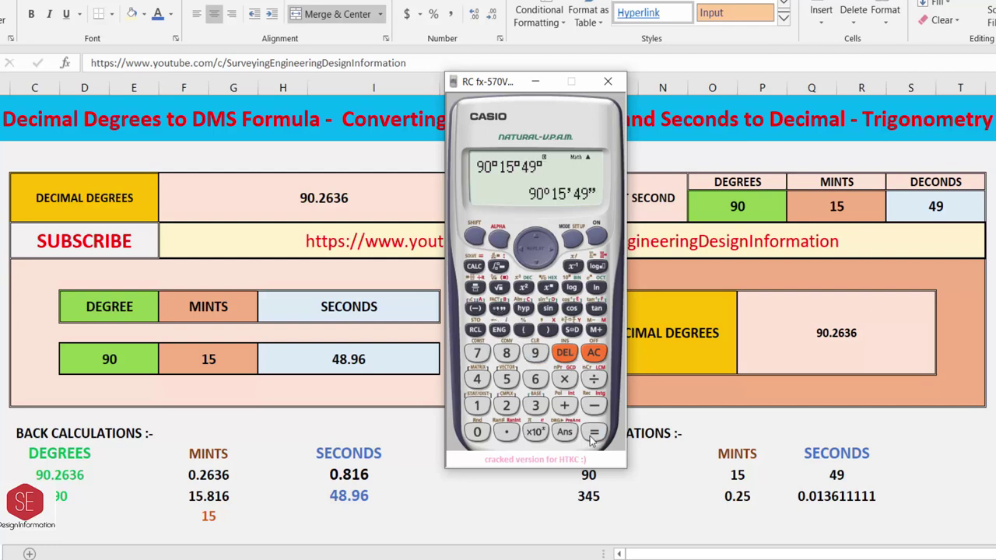
left_click(500, 311)
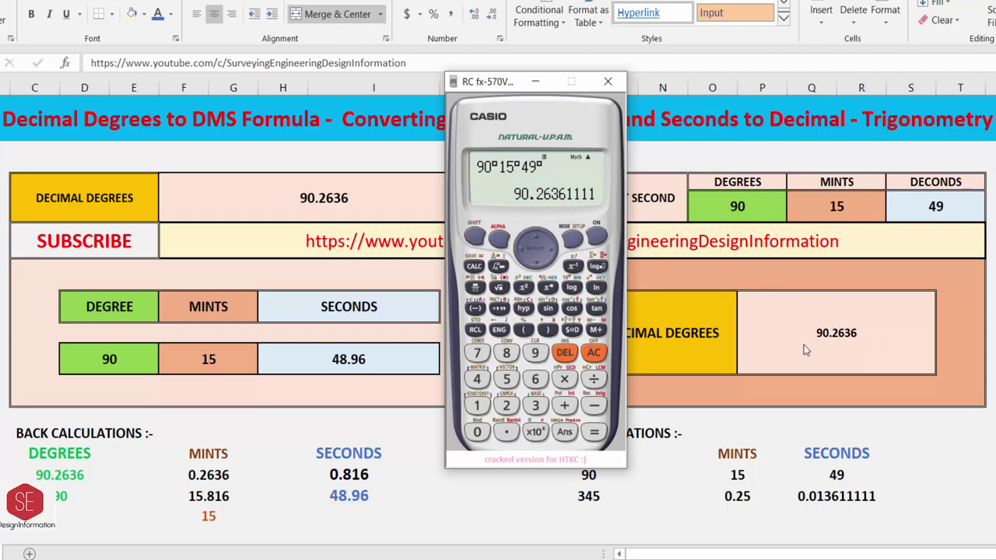
left_click(490, 311)
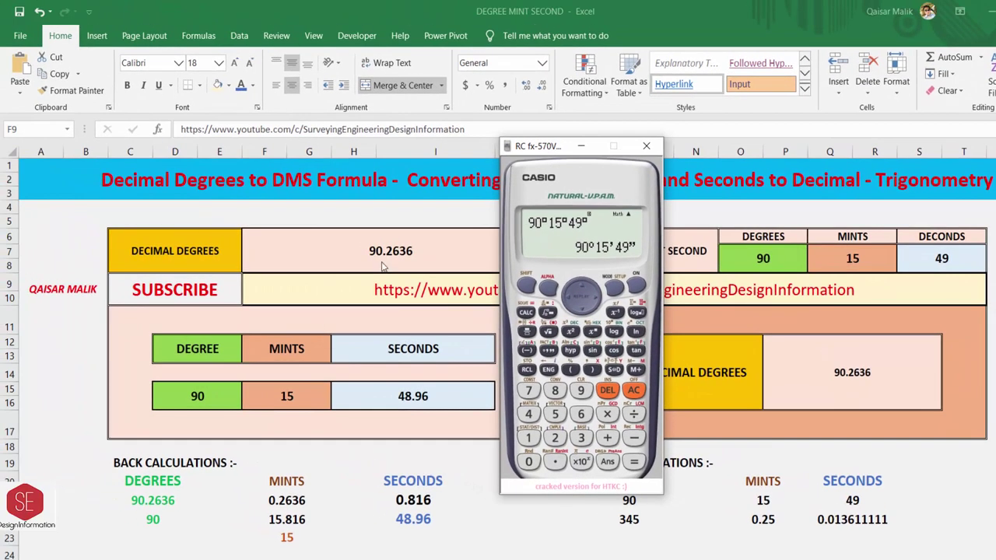
- Close the calculator and recolour the text in rows 19–23 to match the background
left_click(646, 145)
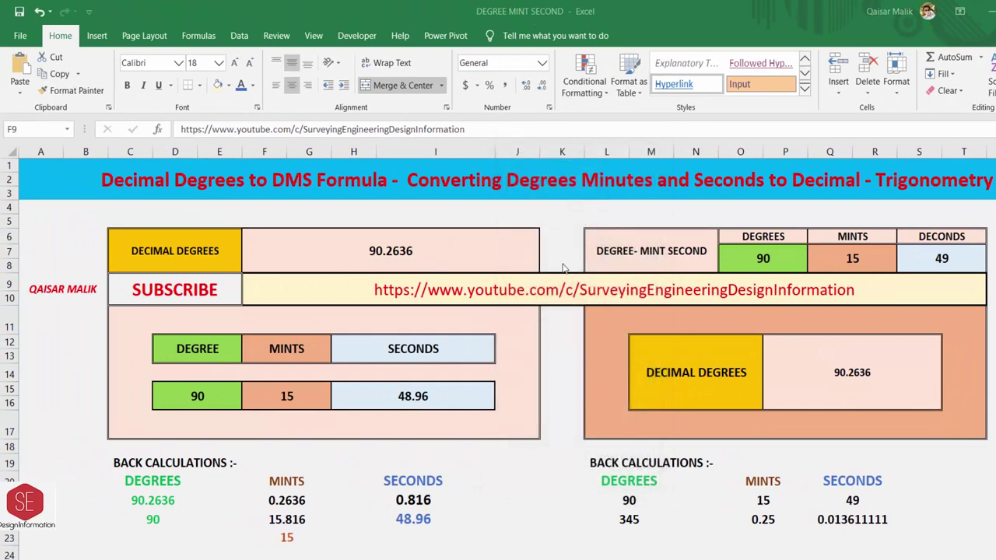
left_click_drag(133, 460, 912, 538)
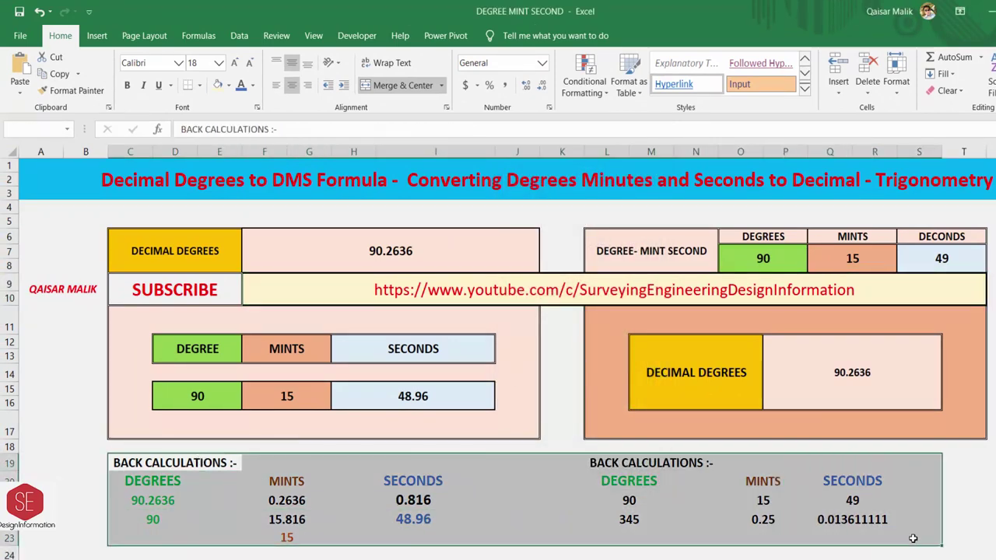
left_click(252, 85)
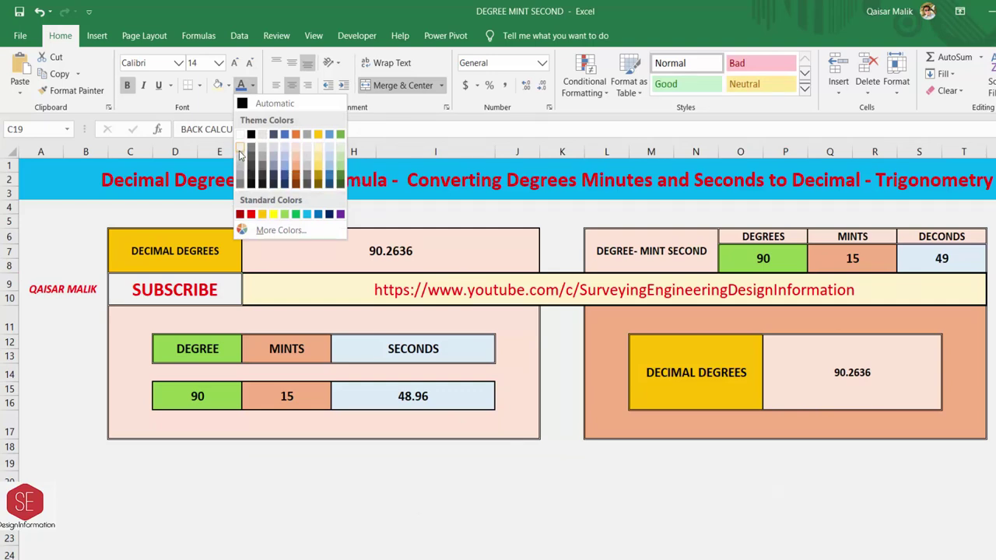
left_click(240, 154)
- Check the decimal degrees formula and the now-invisible back-calculation cells
left_click(973, 482)
left_click(797, 393)
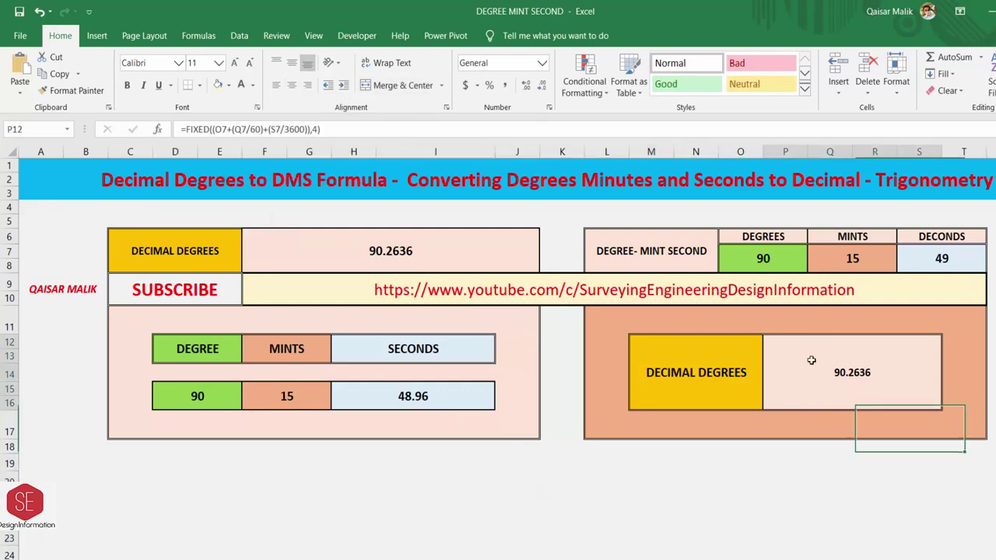
left_click(397, 479)
left_click(763, 500)
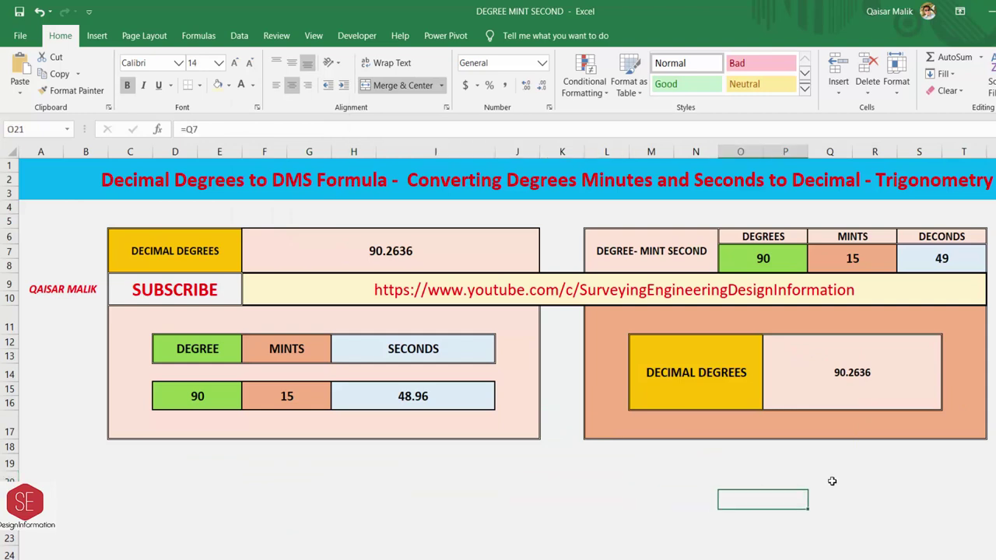